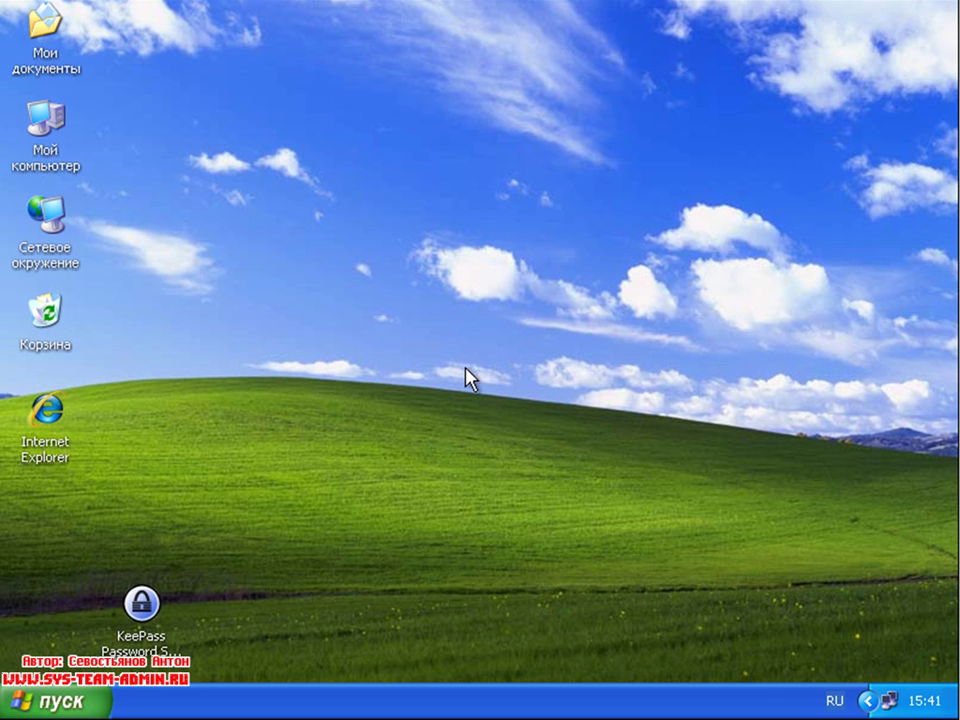
Step: Create a new text document on the desktop and open it in Notepad
{"action": "right_click", "coordinate": [209, 444]}
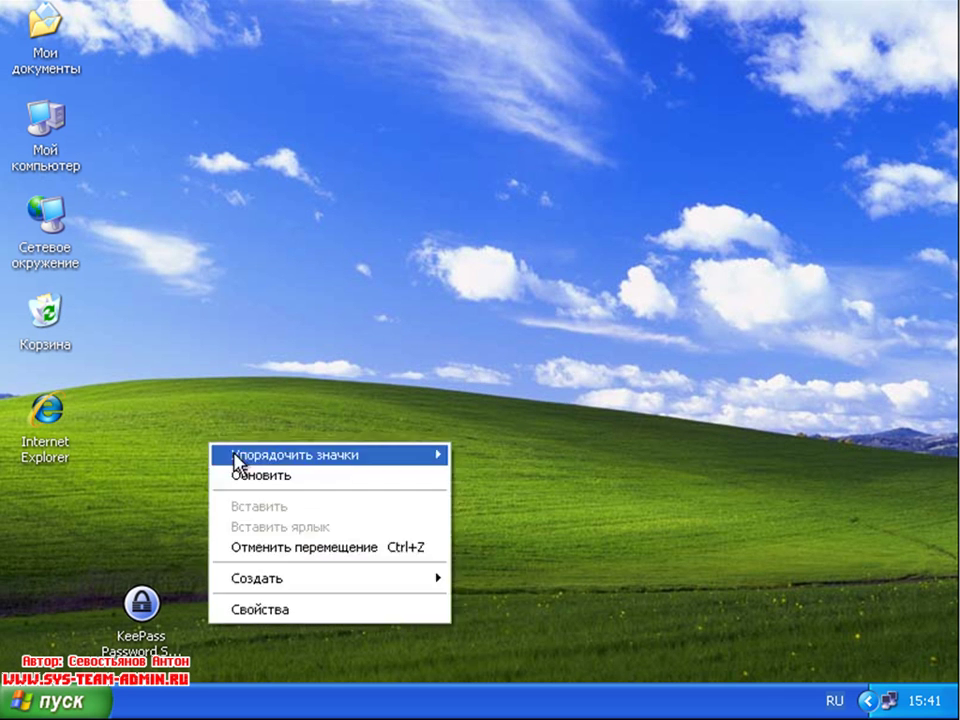
{"action": "mouse_move", "coordinate": [322, 597]}
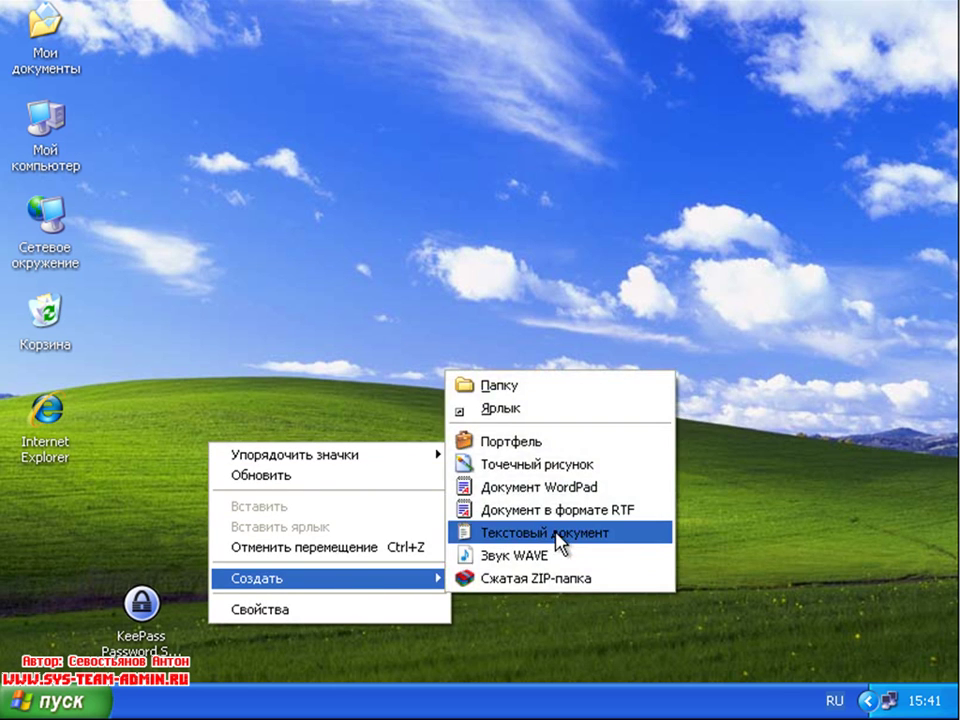
{"action": "left_click", "coordinate": [557, 535]}
{"action": "double_click", "coordinate": [259, 551]}
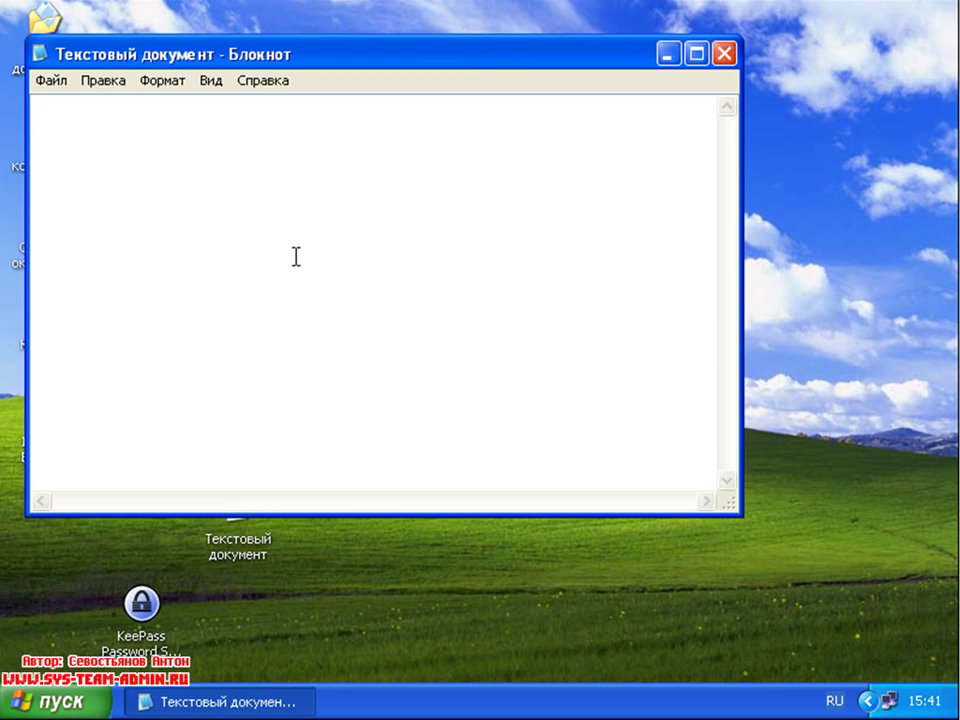
Step: Type the line 'капук - кукп' into the document, fixing a typo
{"action": "type", "text": "капук -кп"}
{"action": "key", "text": "BackSpace"}
{"action": "type", "text": "укп"}
{"action": "key", "text": "Left"}
{"action": "key", "text": "Left"}
{"action": "key", "text": "Left"}
{"action": "key", "text": "Left"}
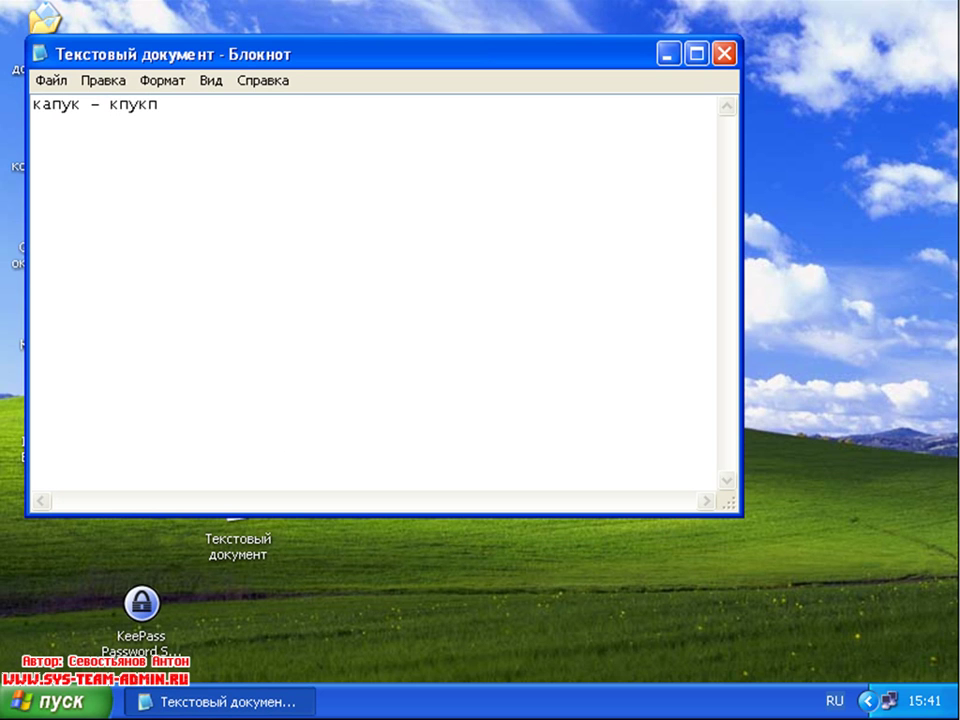
Step: Close Notepad saving the changes, then press Delete on the text document
{"action": "left_click", "coordinate": [725, 54]}
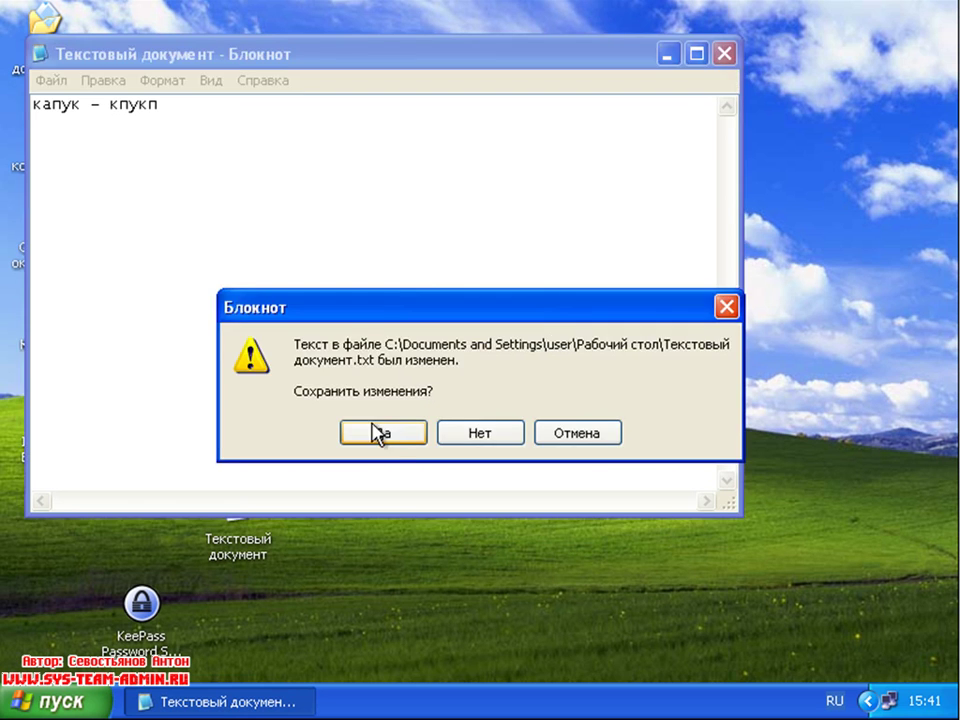
{"action": "left_click", "coordinate": [392, 435]}
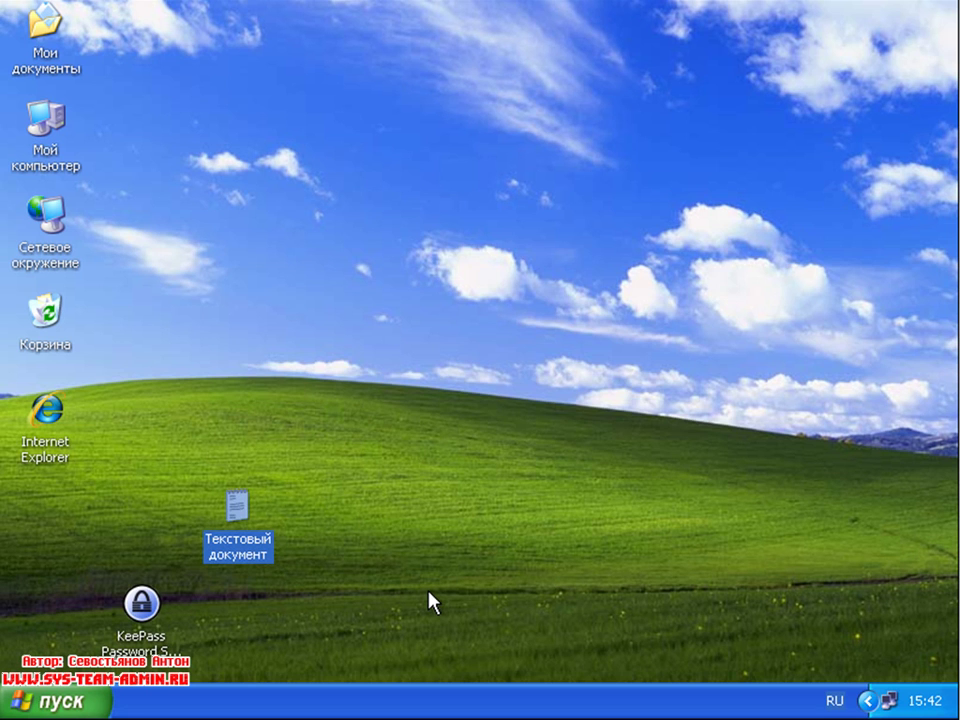
{"action": "key", "text": "Delete"}
Step: Confirm deleting the text document from the desktop
{"action": "key", "text": "Return"}
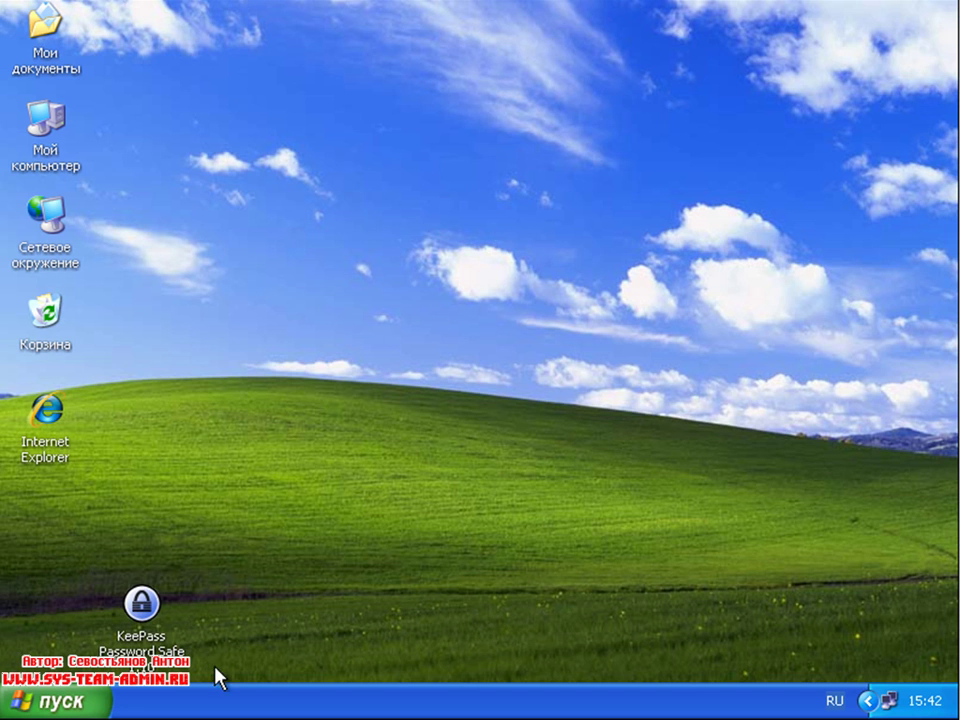
{"action": "left_click", "coordinate": [189, 645]}
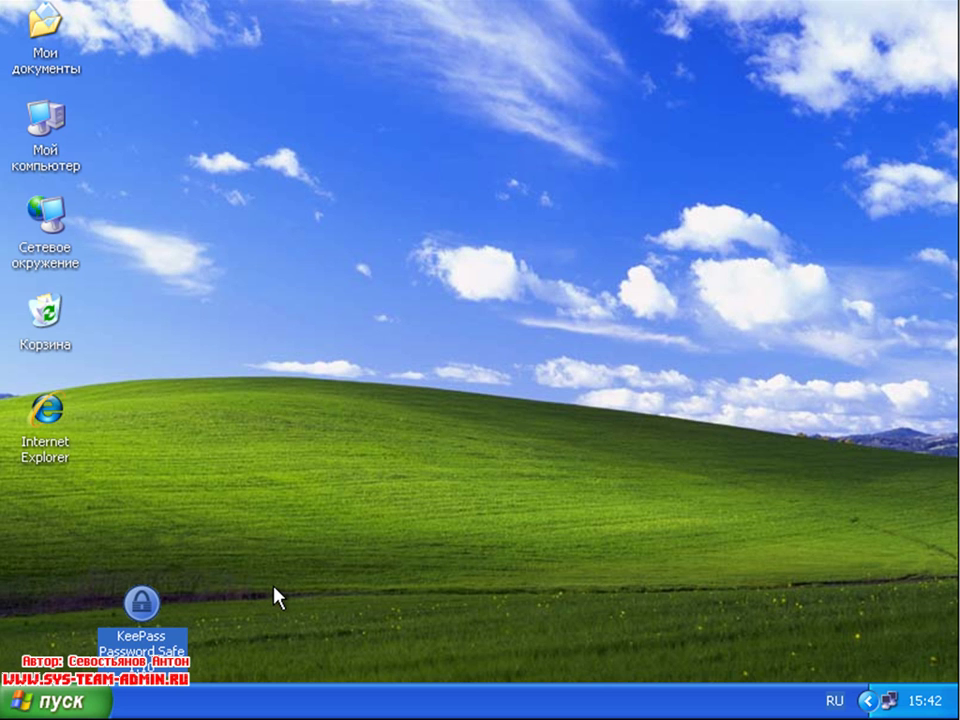
{"action": "left_click", "coordinate": [240, 499]}
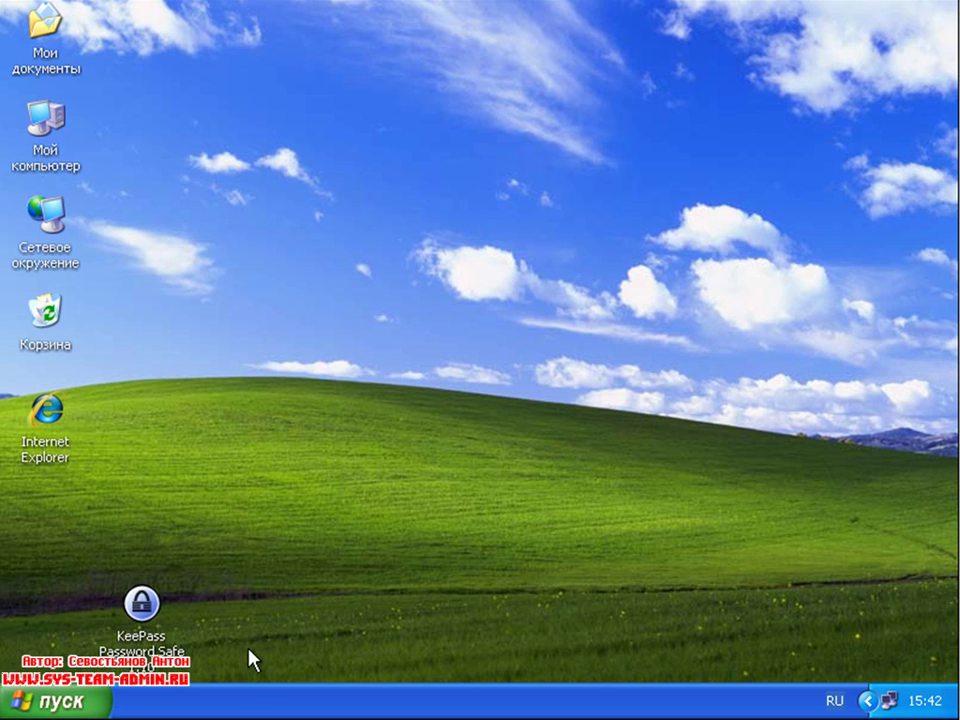
Step: Drag the KeePass Password Safe shortcut into the left icon column
{"action": "left_click_drag", "start_coordinate": [146, 636], "coordinate": [84, 639]}
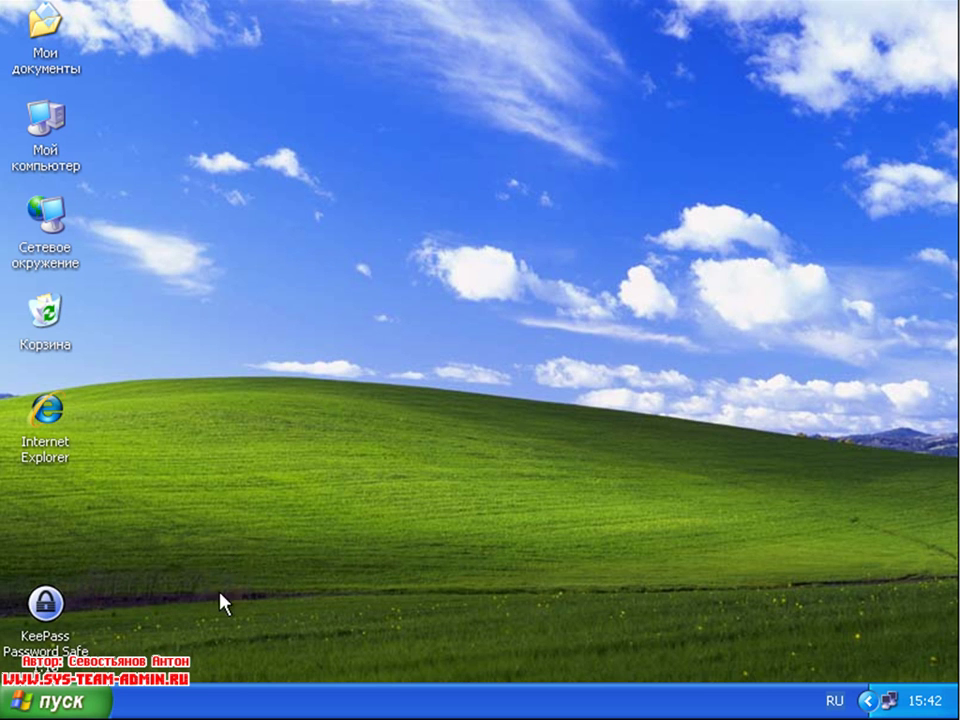
{"action": "left_click", "coordinate": [66, 638]}
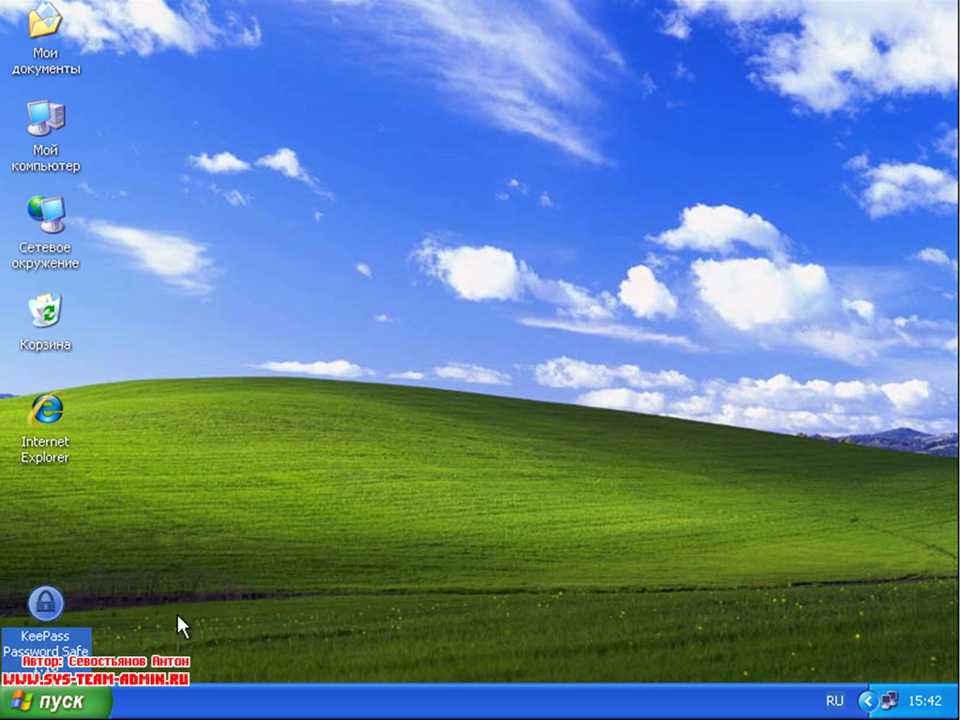
{"action": "left_click", "coordinate": [195, 561]}
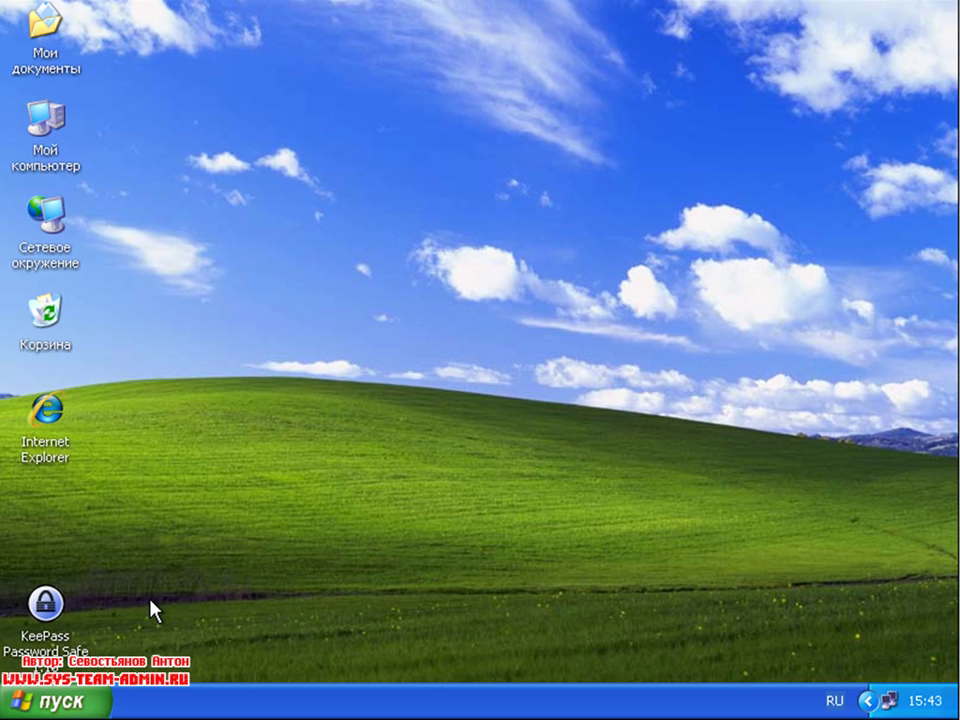
{"action": "mouse_move", "coordinate": [84, 622]}
Step: Launch KeePass Password Safe from its desktop icon, widen the window and shift it right
{"action": "double_click", "coordinate": [51, 638]}
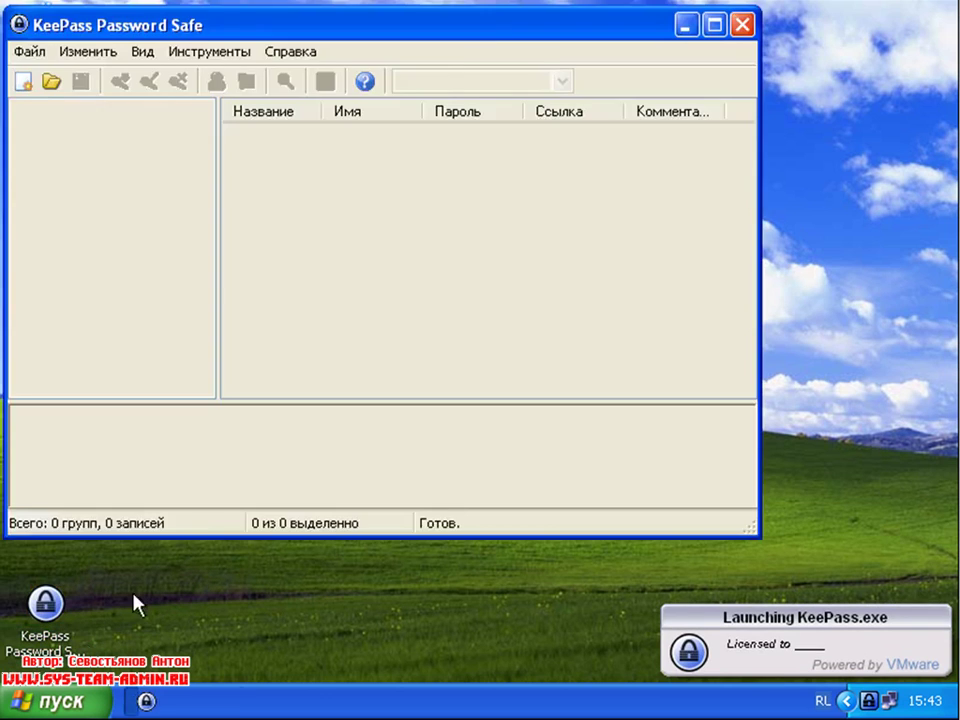
{"action": "left_click_drag", "start_coordinate": [756, 534], "coordinate": [912, 592]}
{"action": "left_click_drag", "start_coordinate": [279, 36], "coordinate": [309, 36]}
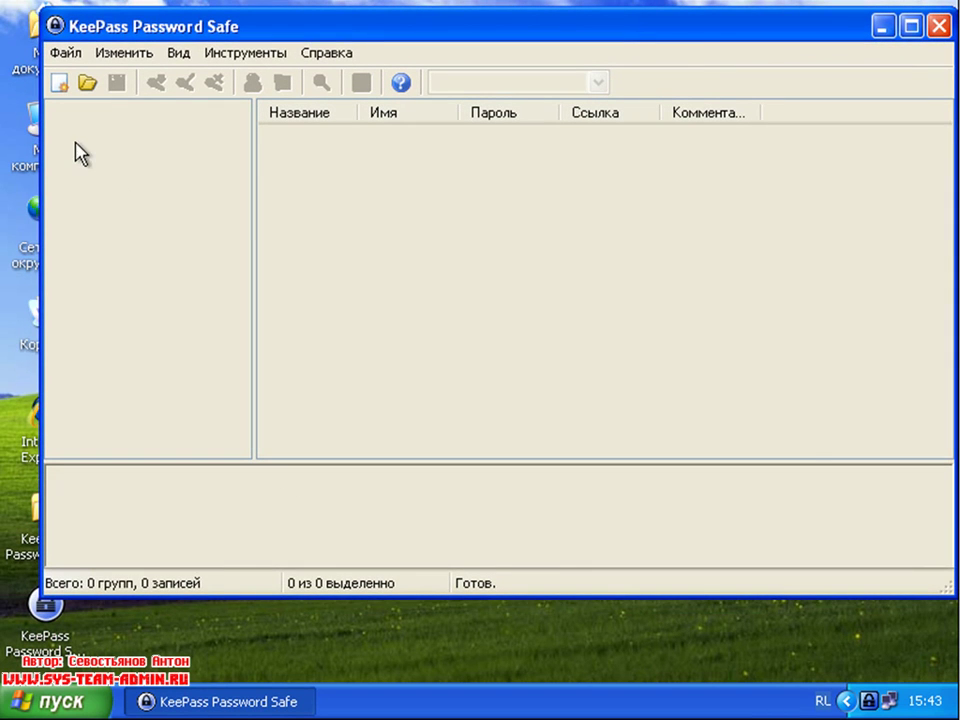
Step: Start a new database and enter the master password, leaving the key-file option off
{"action": "left_click", "coordinate": [59, 88]}
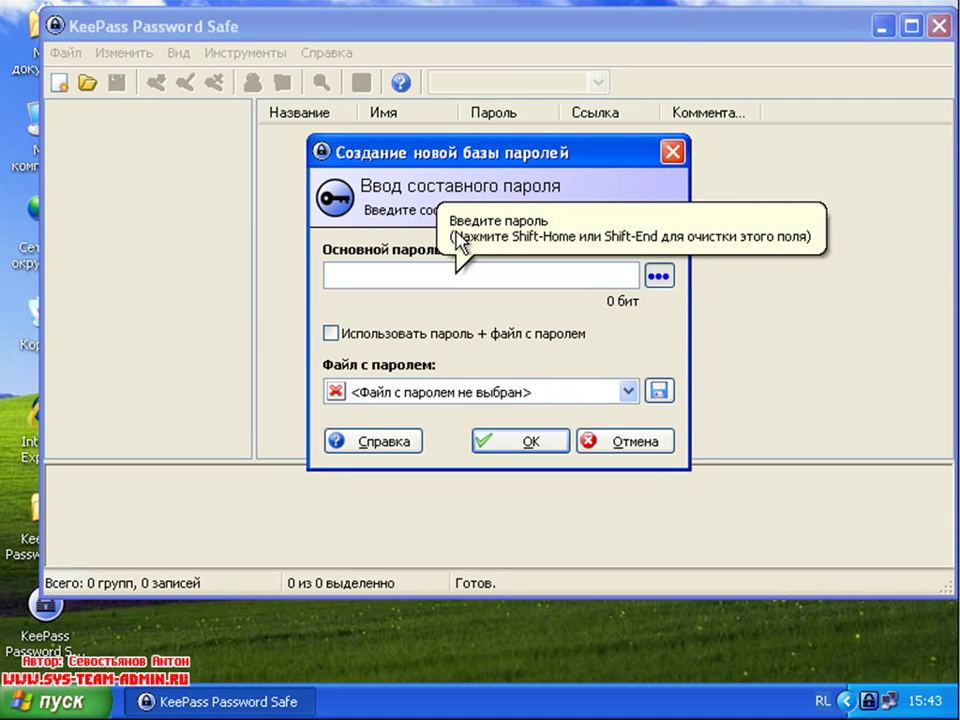
{"action": "left_click_drag", "start_coordinate": [463, 164], "coordinate": [372, 191]}
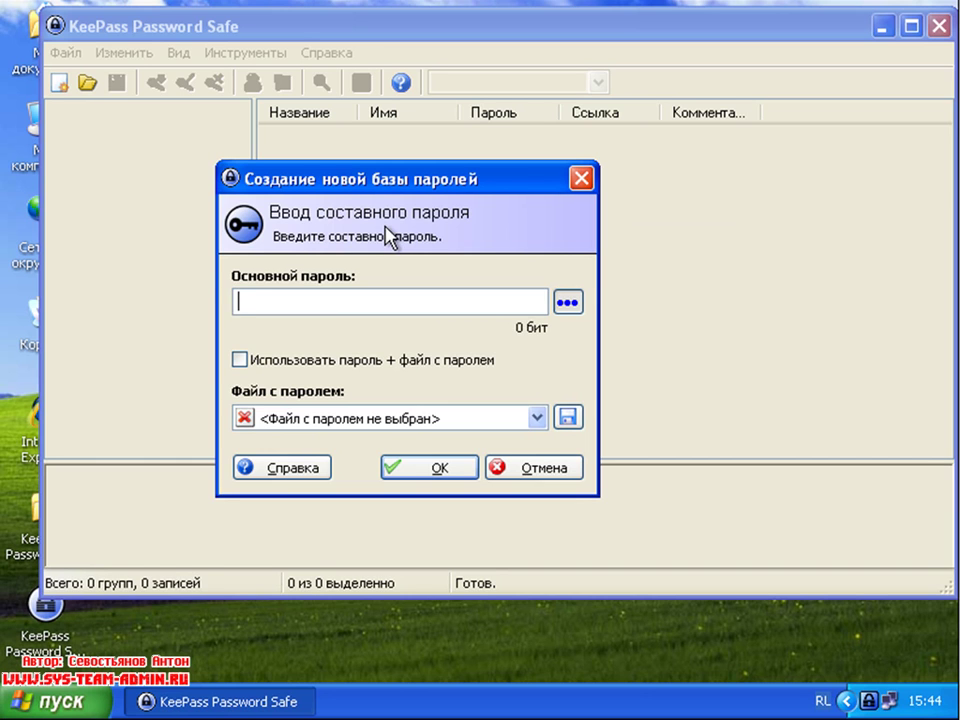
{"action": "type", "text": "123456"}
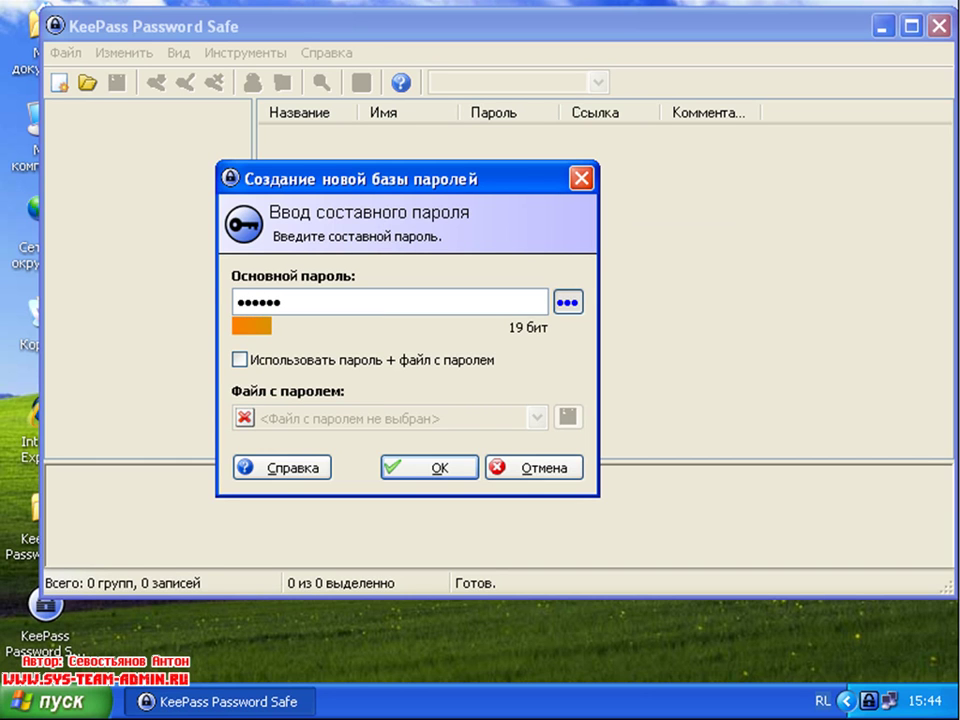
{"action": "left_click", "coordinate": [302, 364]}
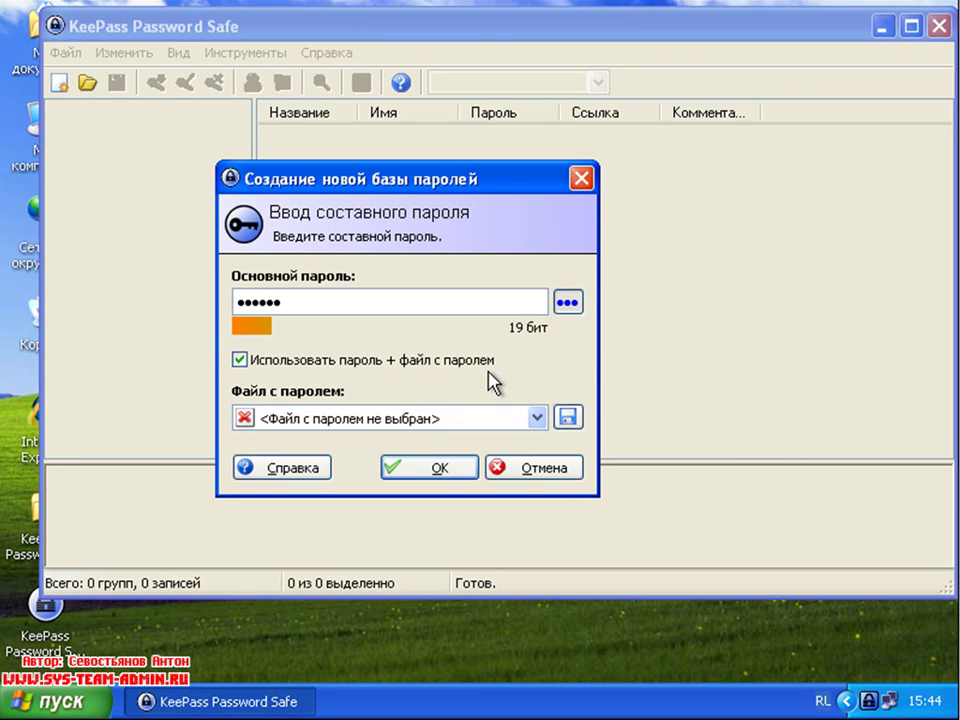
{"action": "left_click", "coordinate": [519, 416]}
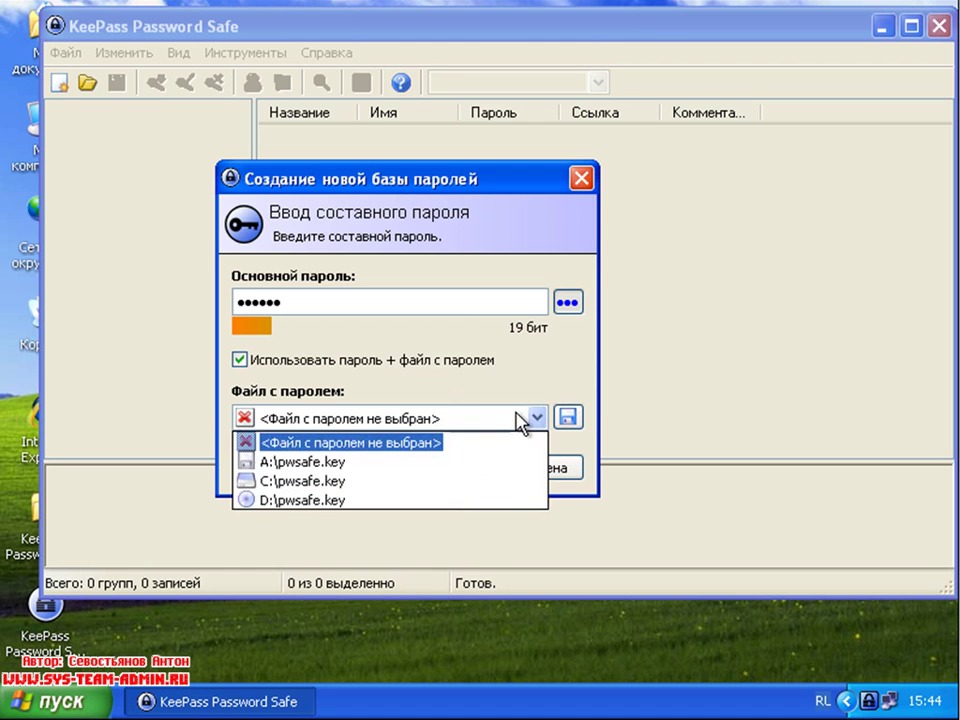
{"action": "left_click", "coordinate": [516, 393]}
{"action": "left_click", "coordinate": [546, 421]}
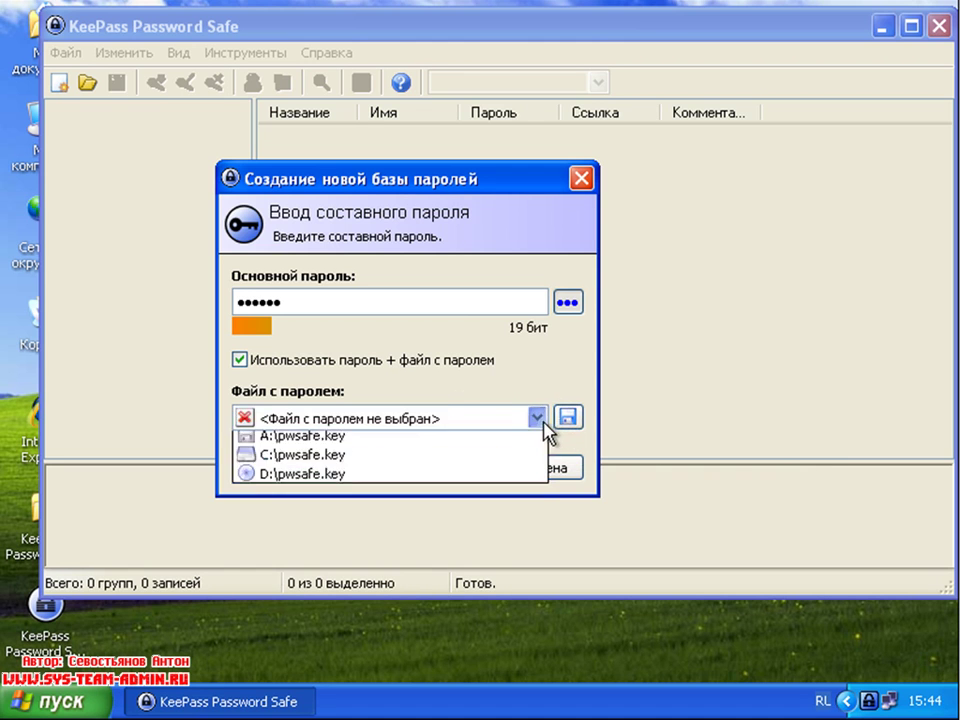
{"action": "left_click", "coordinate": [356, 302]}
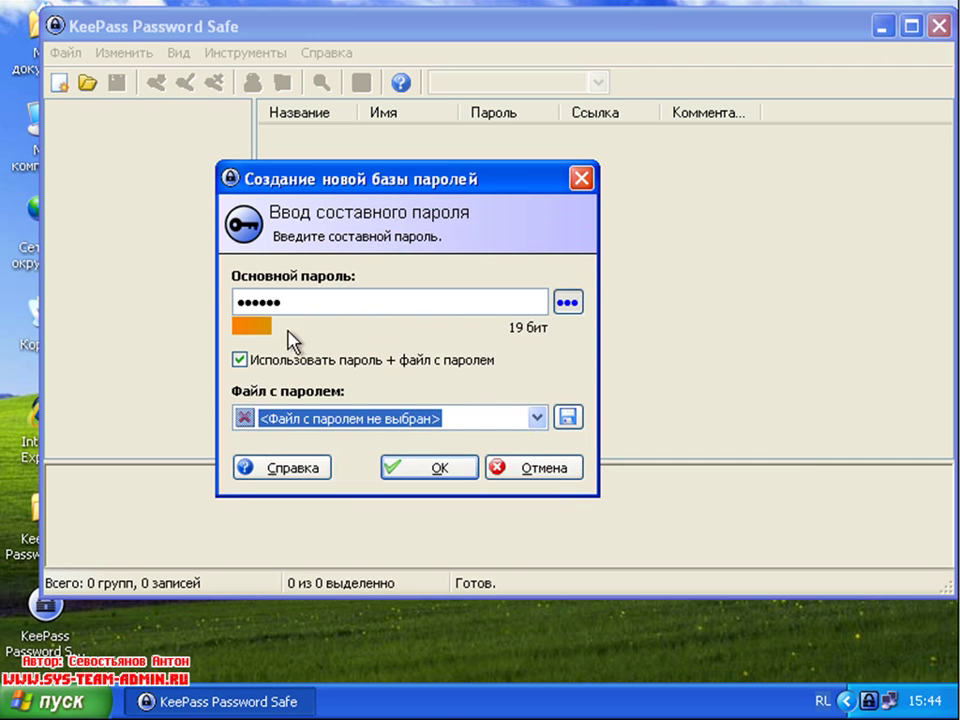
{"action": "left_click", "coordinate": [240, 360]}
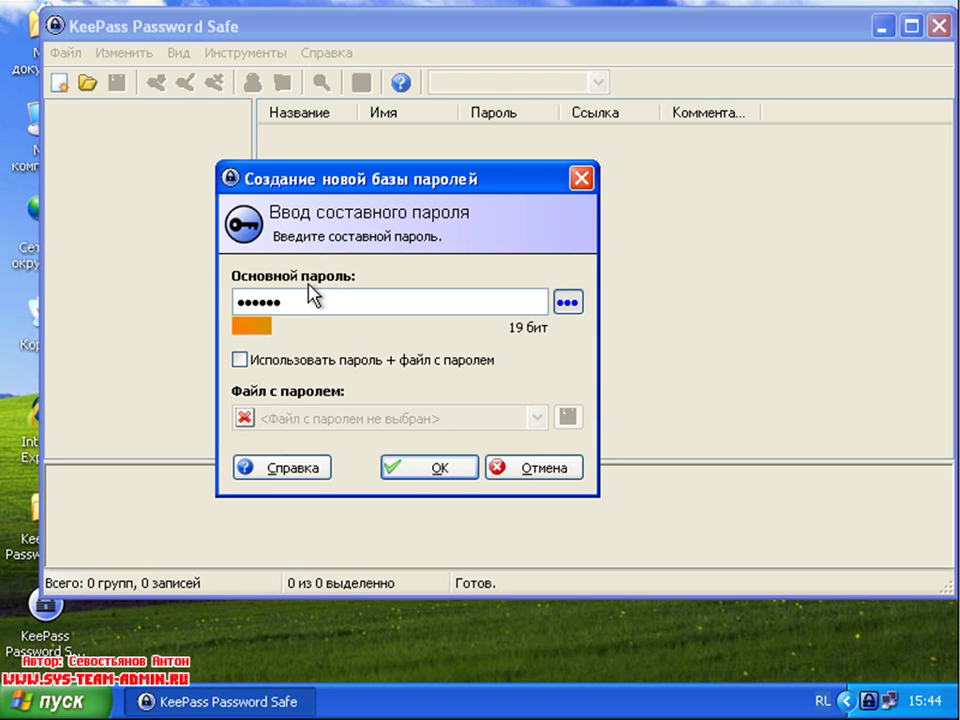
Step: Retype the master password, confirm it, and repeat it to create the database
{"action": "key", "text": "BackSpace"}
{"action": "key", "text": "BackSpace"}
{"action": "key", "text": "BackSpace"}
{"action": "key", "text": "BackSpace"}
{"action": "key", "text": "BackSpace"}
{"action": "key", "text": "BackSpace"}
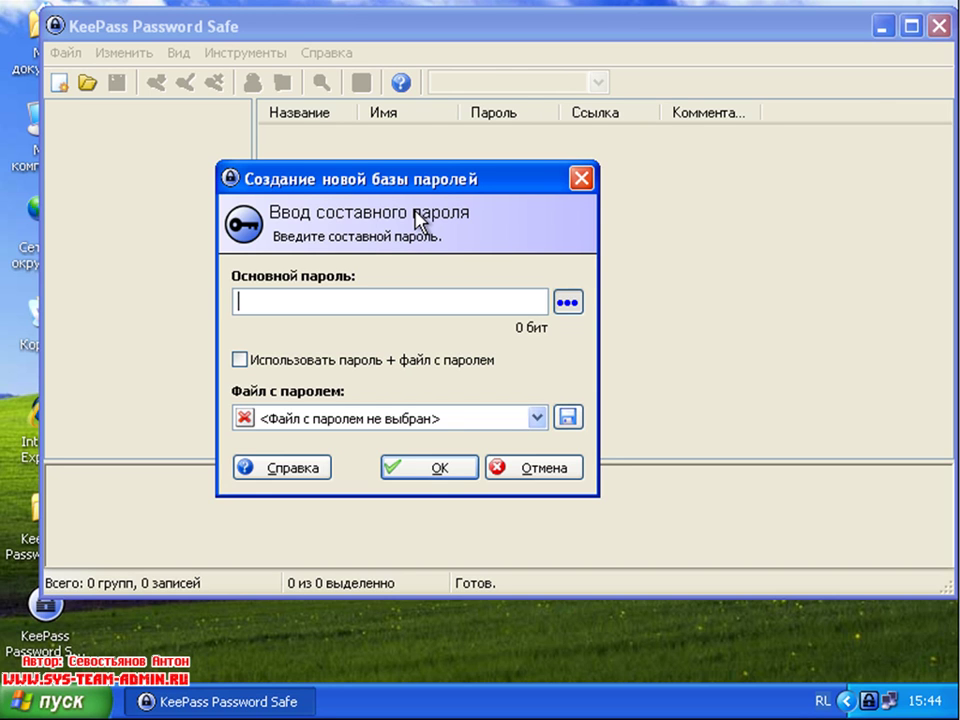
{"action": "type", "text": "••••••"}
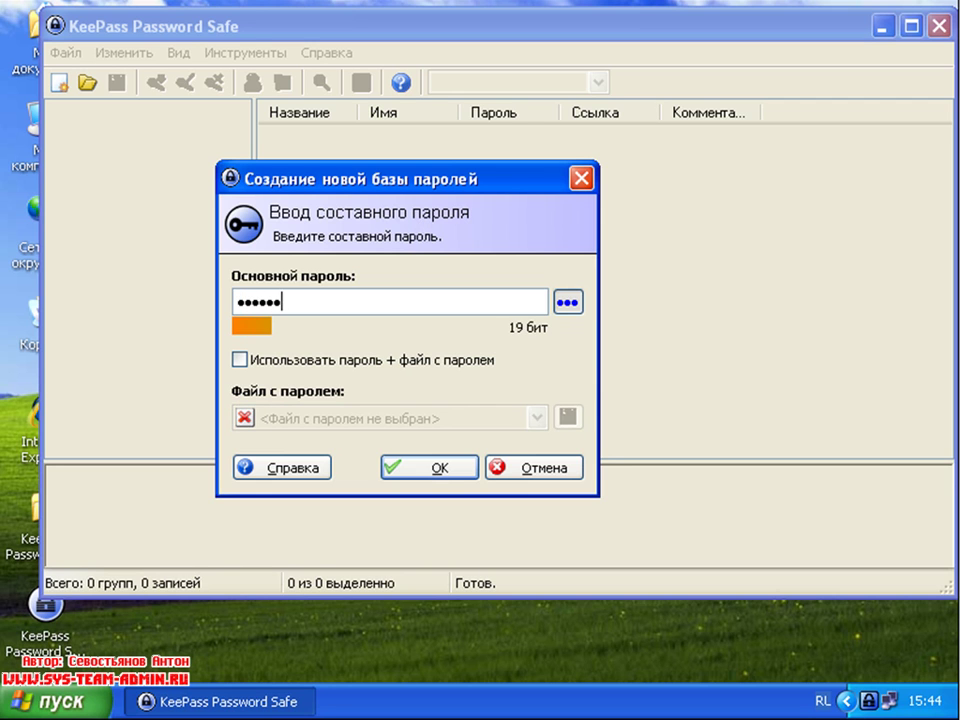
{"action": "left_click", "coordinate": [430, 467]}
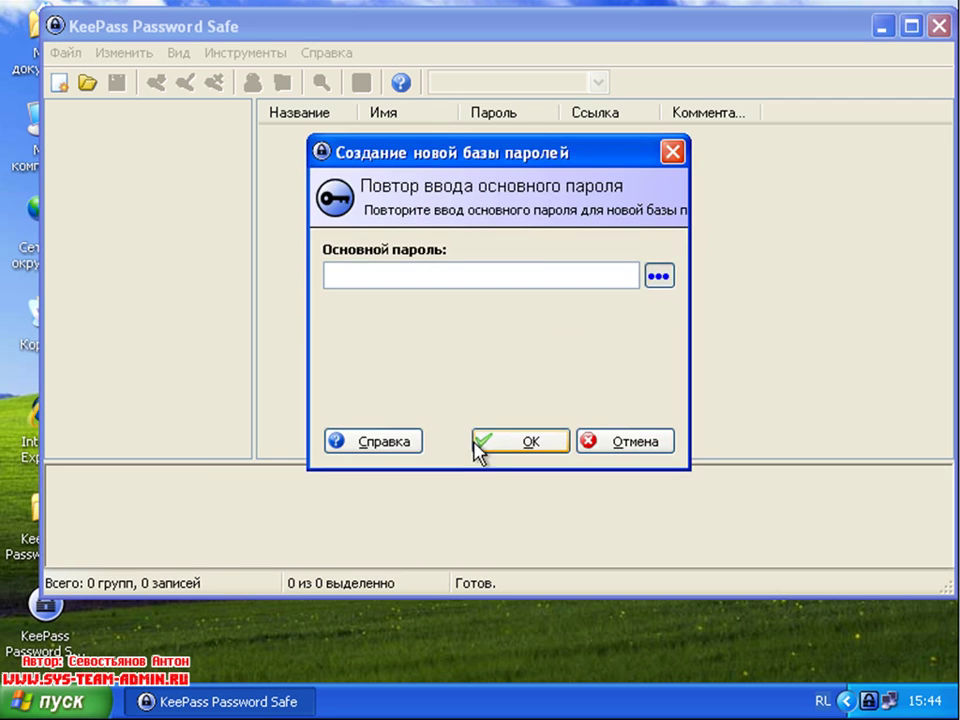
{"action": "type", "text": "••••••"}
{"action": "key", "text": "Return"}
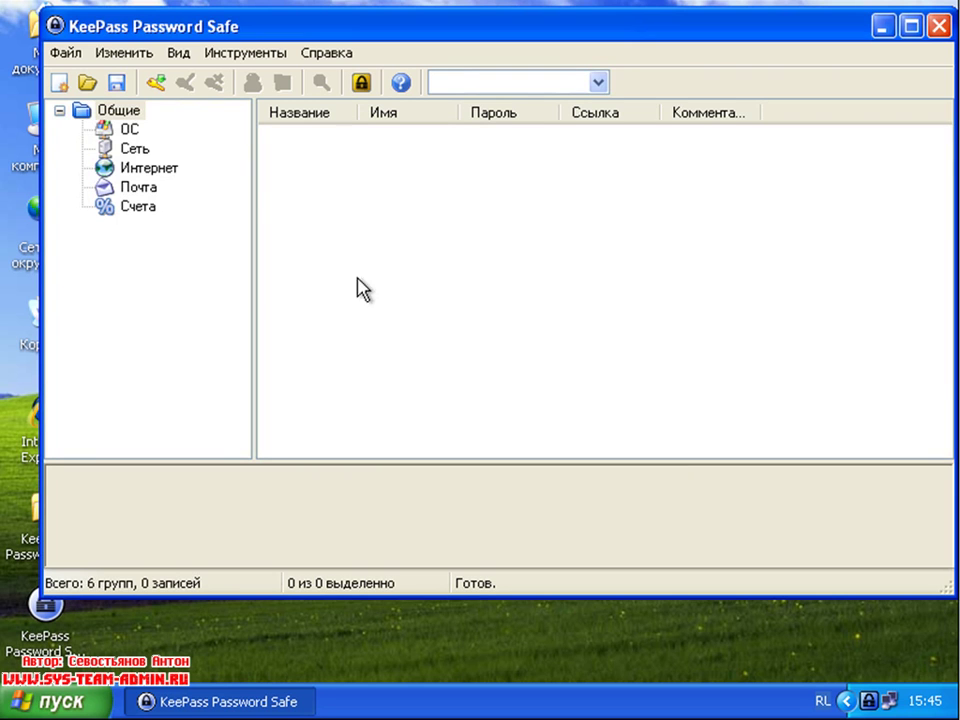
Step: Save the database as Database.kdb in Мои документы
{"action": "mouse_move", "coordinate": [134, 37]}
{"action": "left_mouse_down"}
{"action": "mouse_move", "coordinate": [157, 37]}
{"action": "mouse_move", "coordinate": [145, 40]}
{"action": "left_mouse_up"}
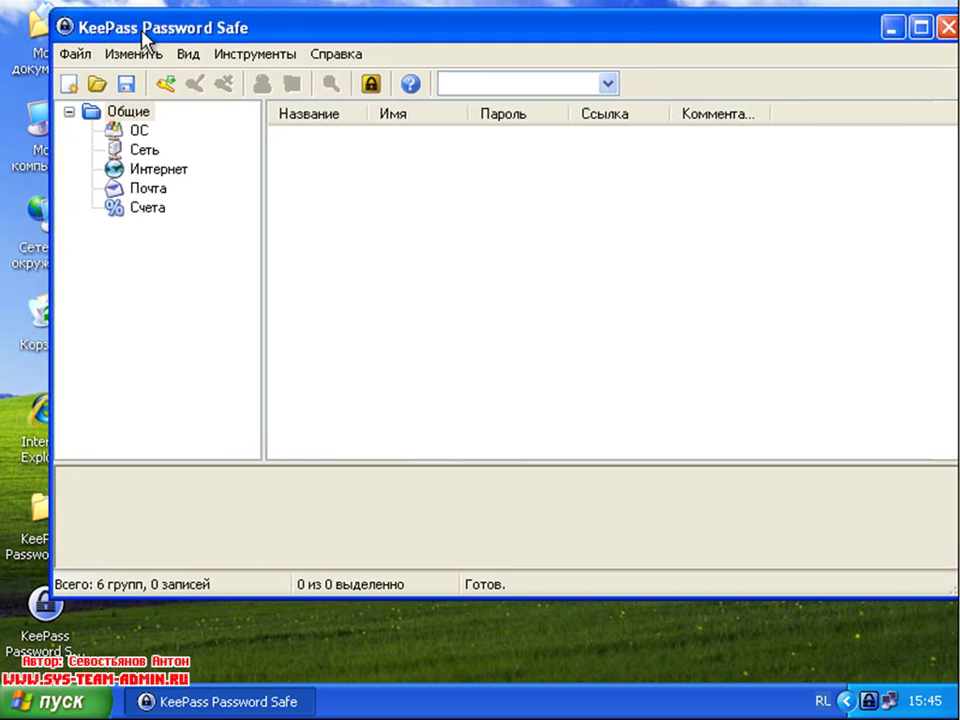
{"action": "left_click", "coordinate": [126, 86]}
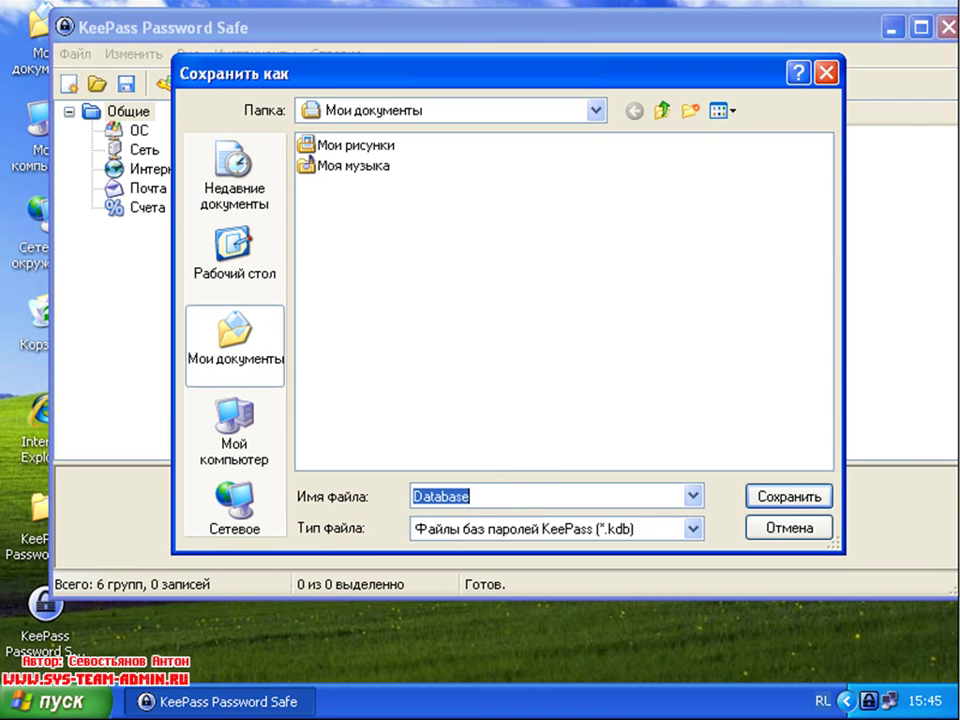
{"action": "left_click", "coordinate": [806, 497]}
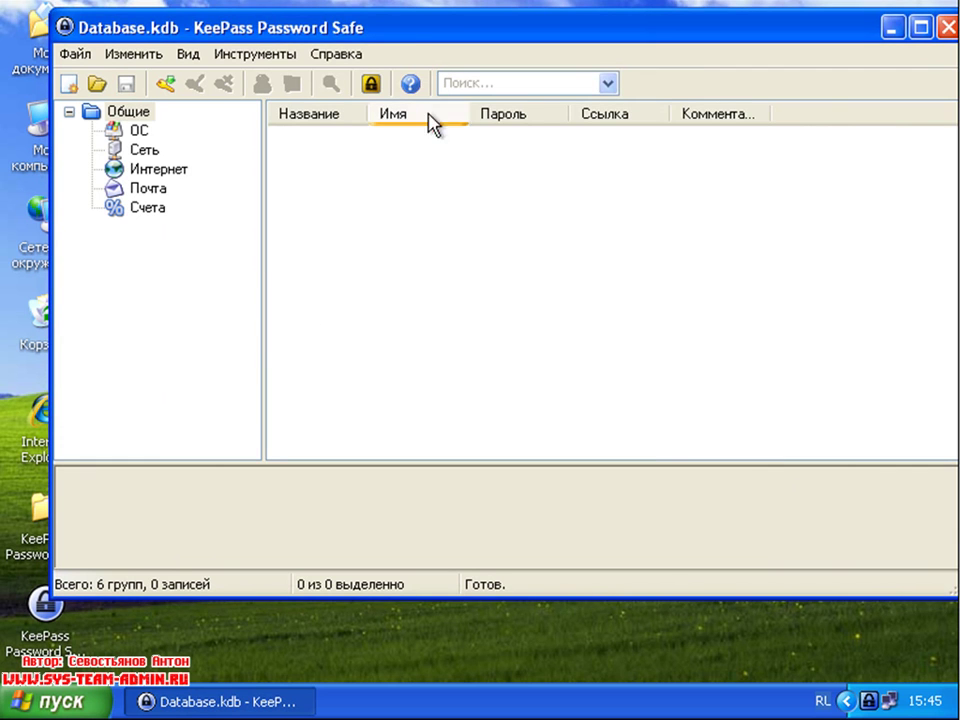
Step: Maximize the KeePass window and look through the Сеть, Интернет, Почта and Счета groups
{"action": "double_click", "coordinate": [410, 38]}
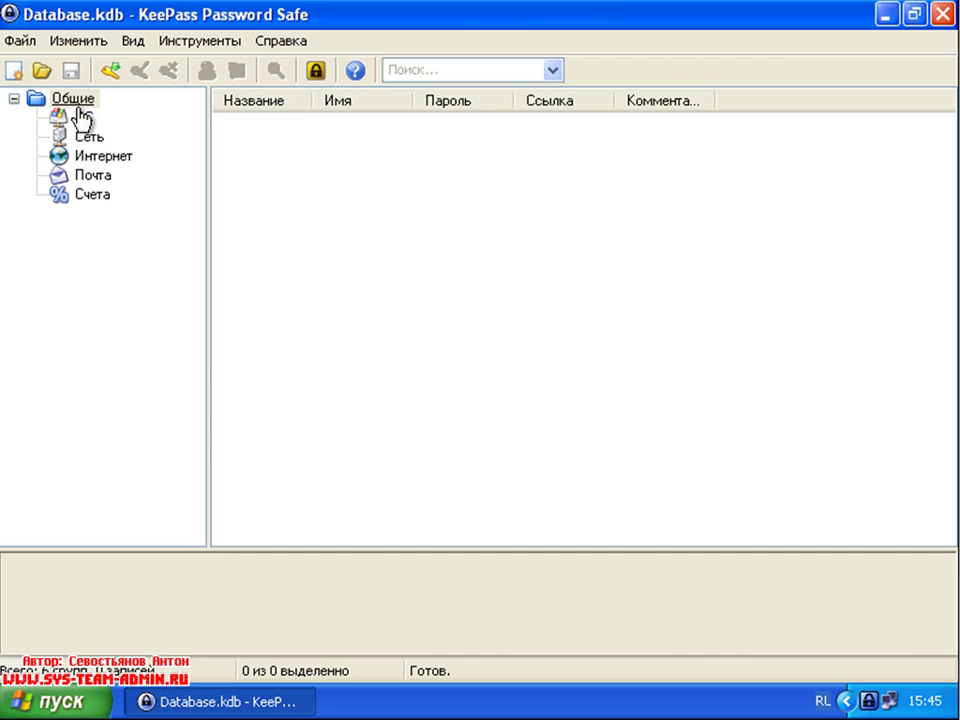
{"action": "left_click", "coordinate": [89, 140]}
{"action": "left_click", "coordinate": [92, 156]}
{"action": "left_click", "coordinate": [92, 175]}
{"action": "left_click", "coordinate": [90, 194]}
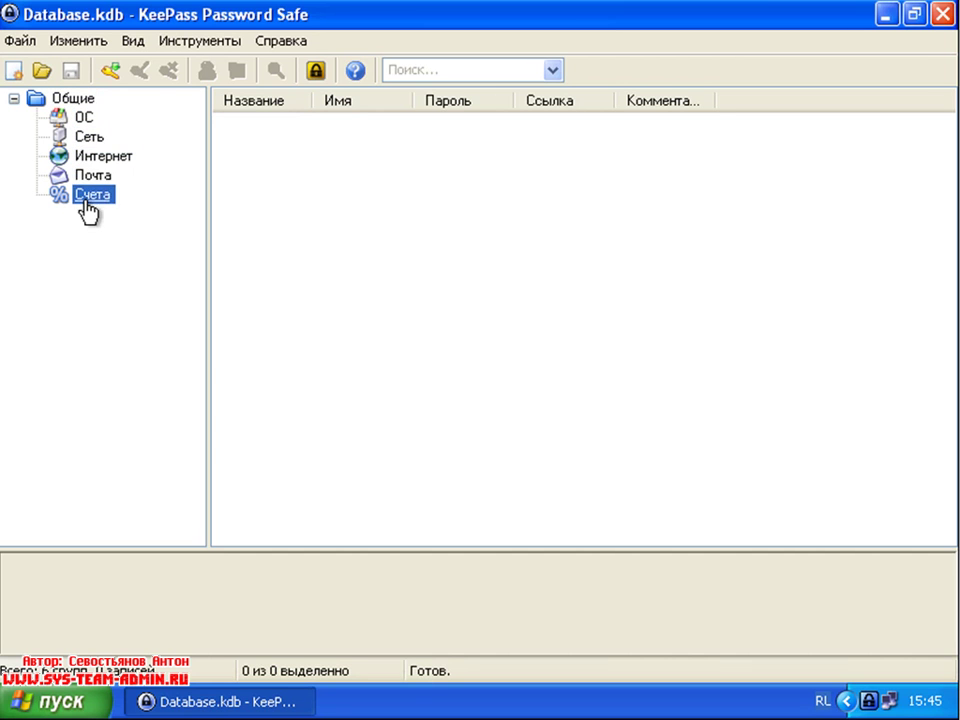
{"action": "left_click", "coordinate": [58, 241]}
{"action": "right_click", "coordinate": [38, 272]}
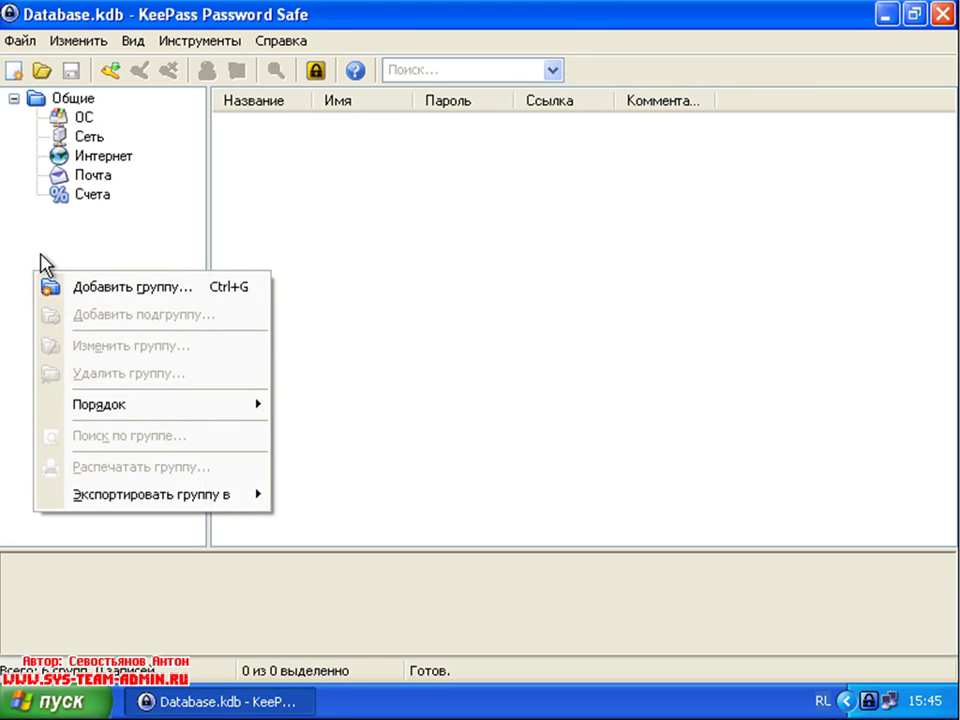
{"action": "left_click", "coordinate": [45, 255]}
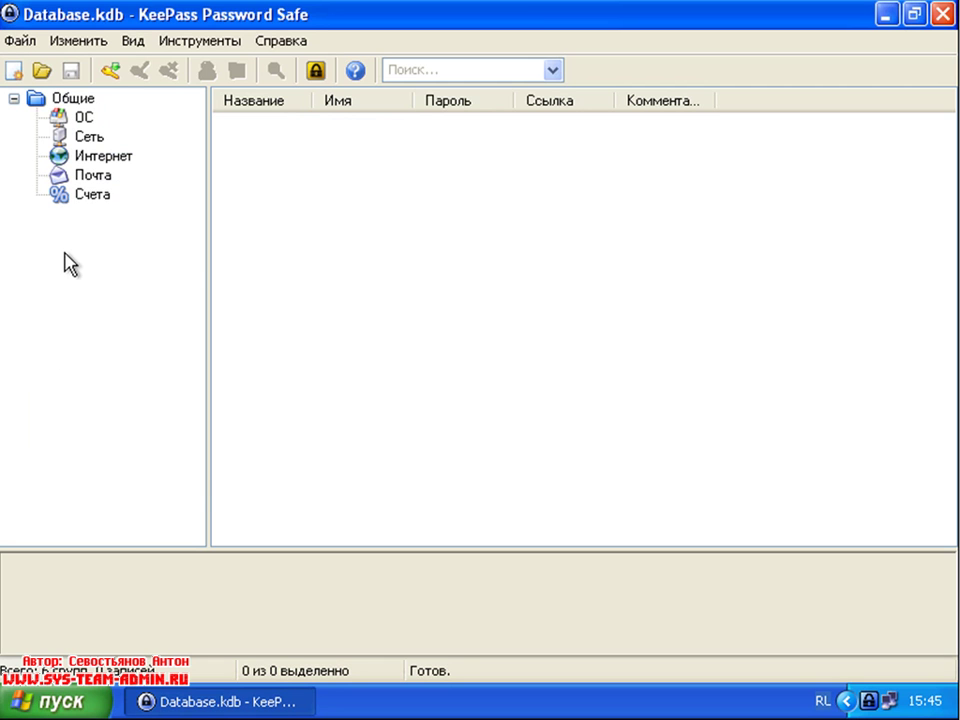
Step: Add a top-level group 'Работа' with the hammer icon 59
{"action": "right_click", "coordinate": [52, 262]}
{"action": "left_click", "coordinate": [114, 280]}
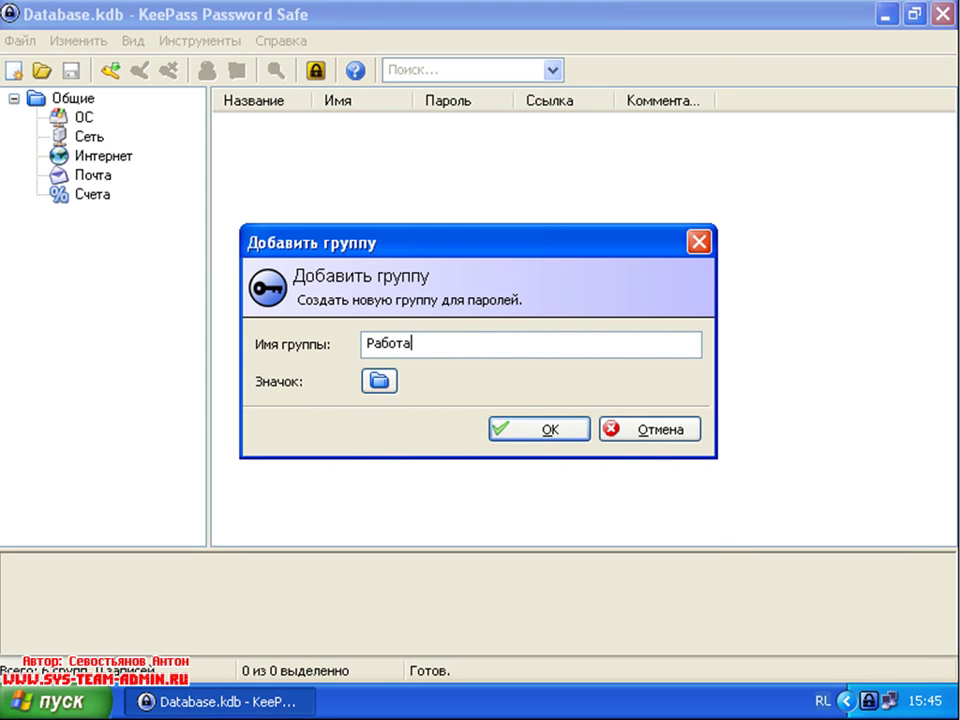
{"action": "left_click", "coordinate": [382, 383]}
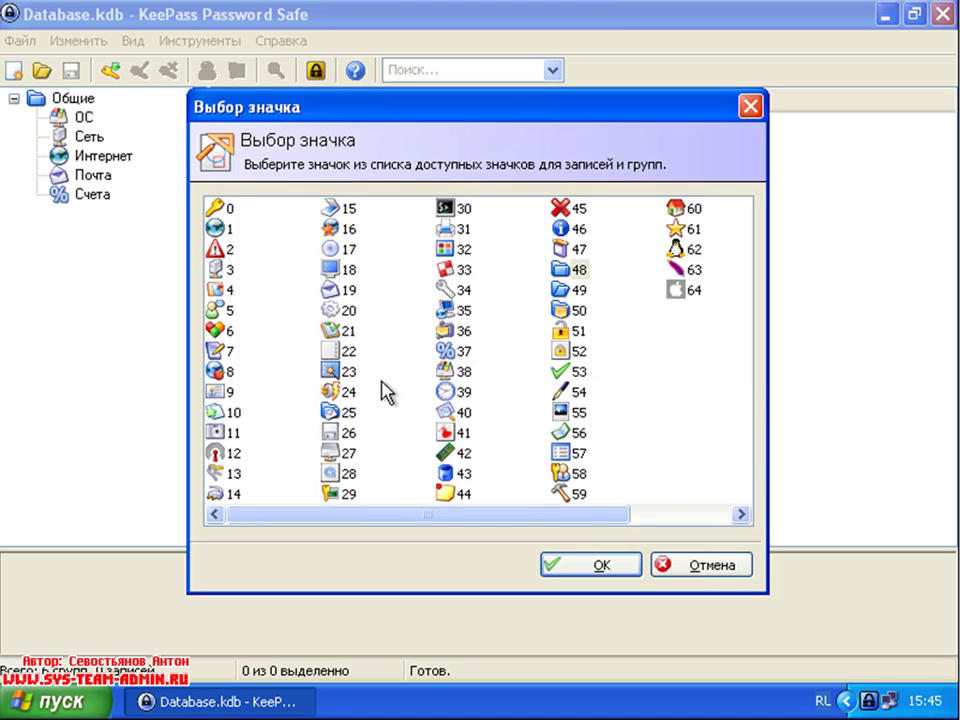
{"action": "left_click", "coordinate": [574, 494]}
{"action": "left_click", "coordinate": [590, 565]}
{"action": "left_click", "coordinate": [545, 430]}
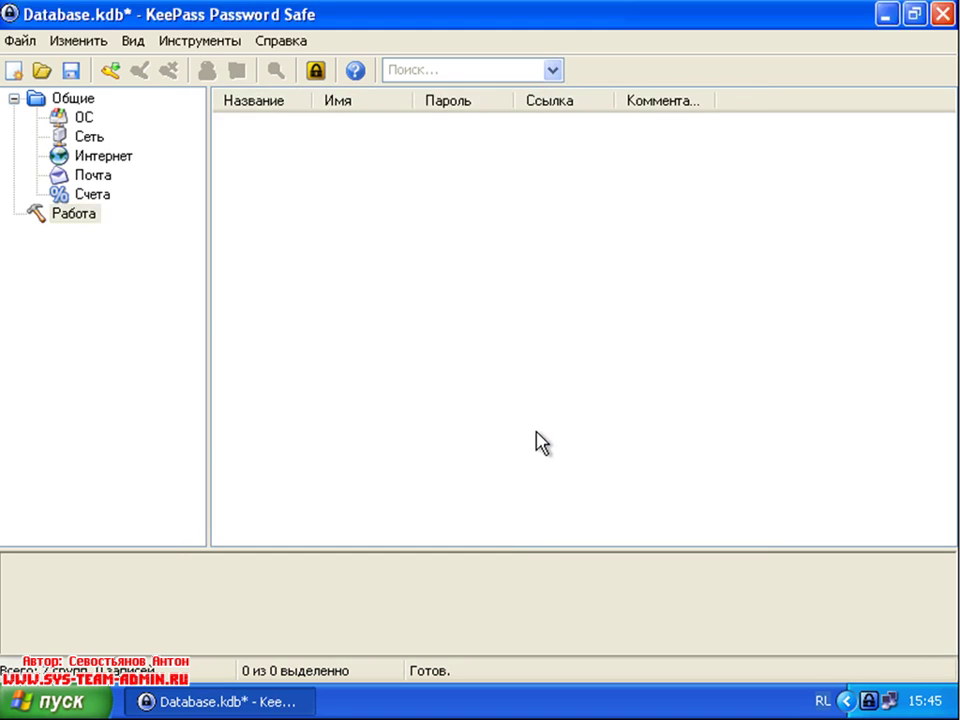
Step: Add a new top-level group named 'Дом'
{"action": "left_click", "coordinate": [59, 290]}
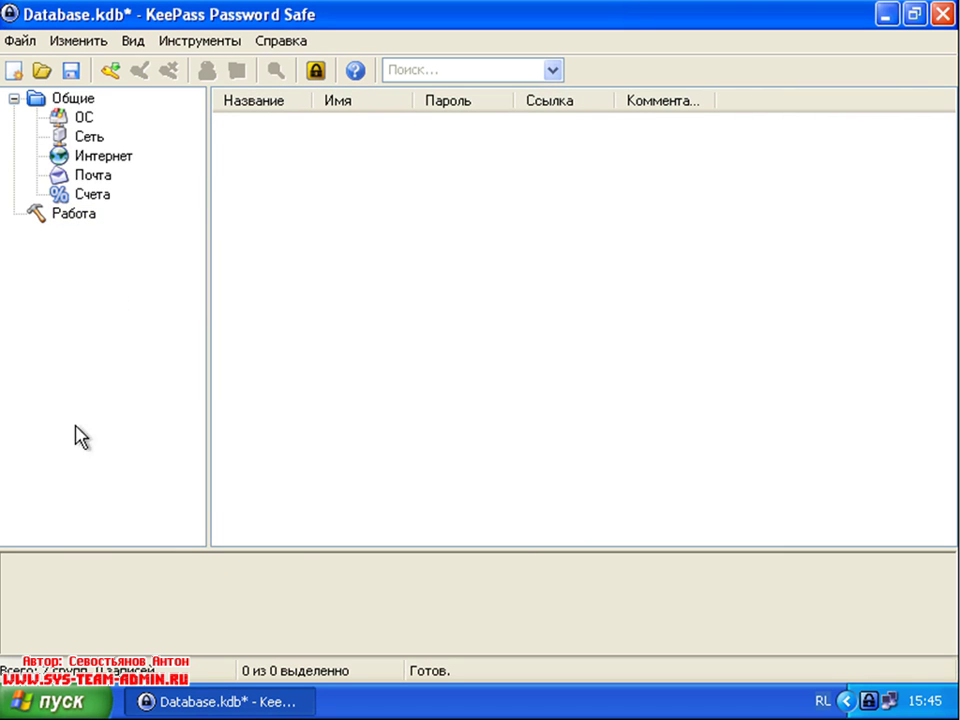
{"action": "right_click", "coordinate": [68, 340]}
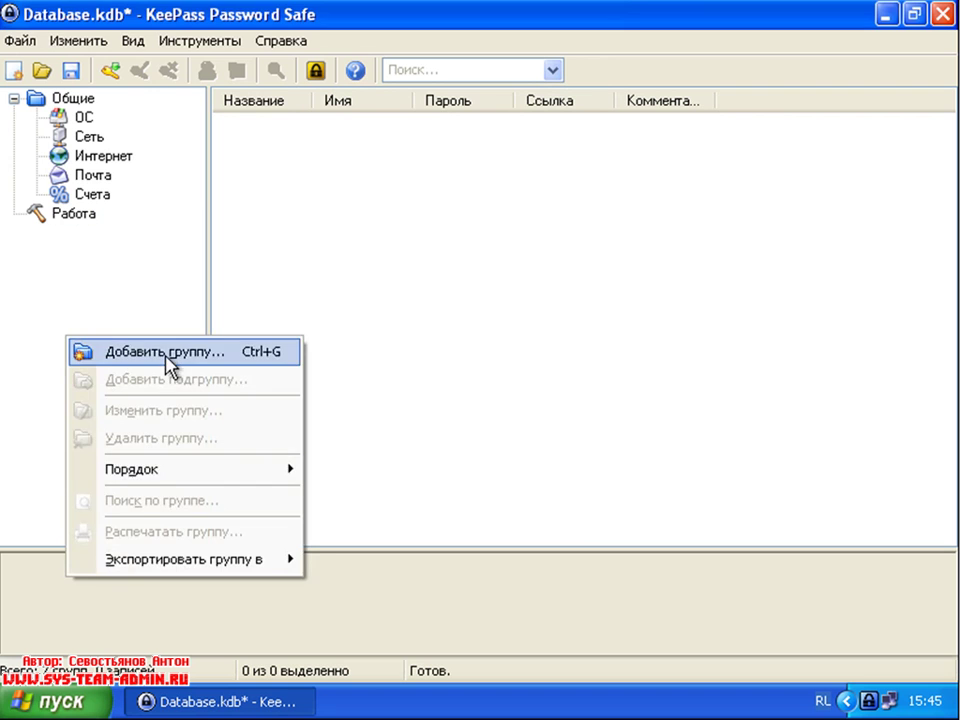
{"action": "left_click", "coordinate": [167, 356]}
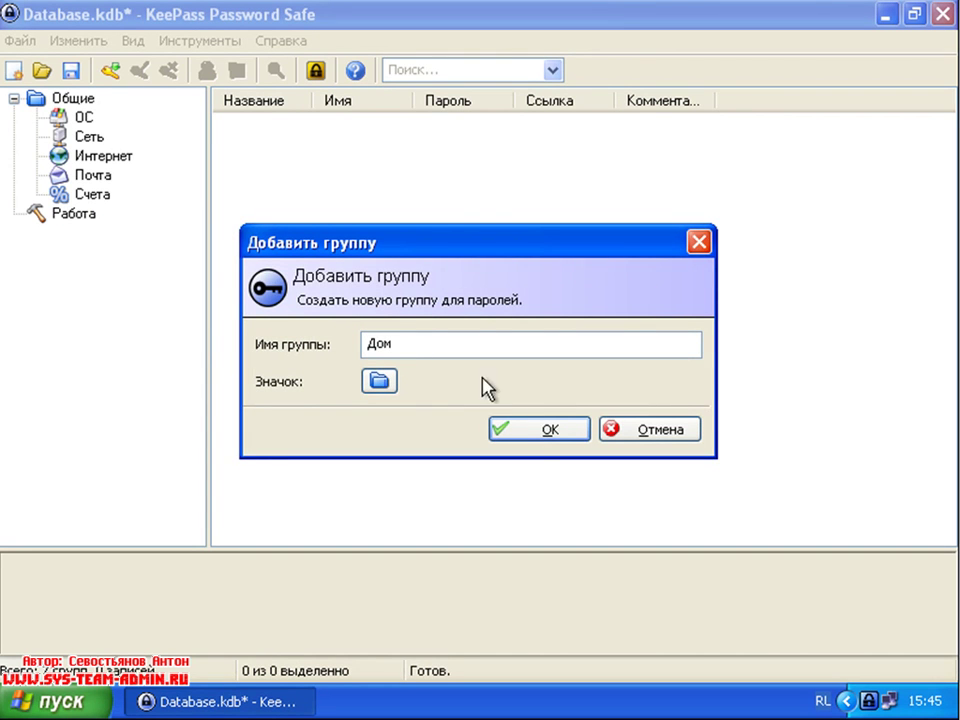
{"action": "left_click", "coordinate": [542, 432]}
Step: Change the Дом group's icon to the house icon 60
{"action": "right_click", "coordinate": [63, 235]}
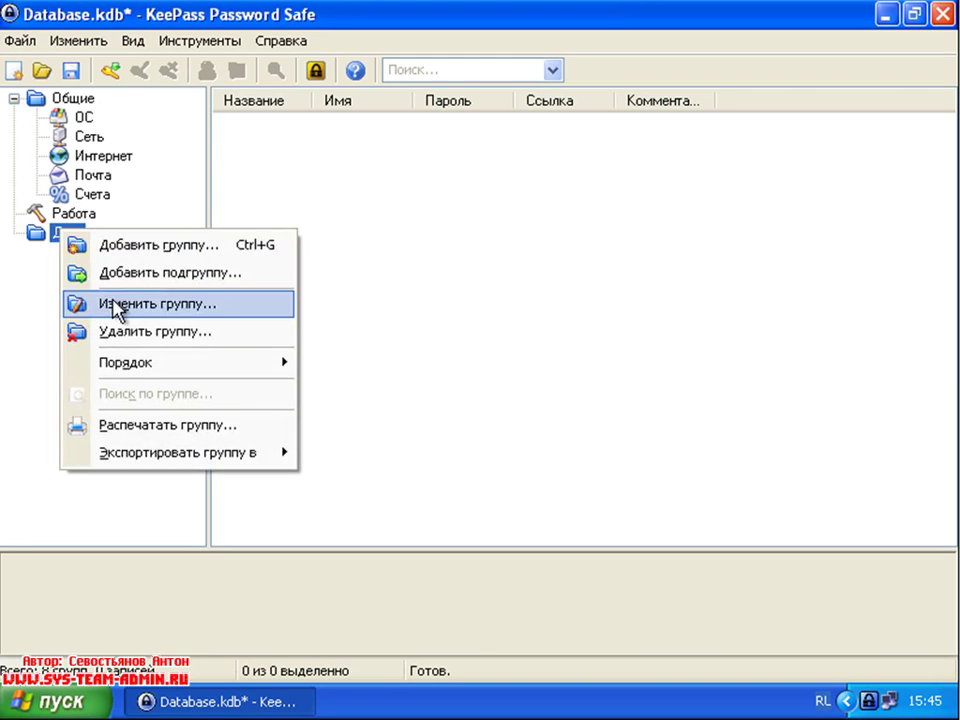
{"action": "left_click", "coordinate": [111, 304]}
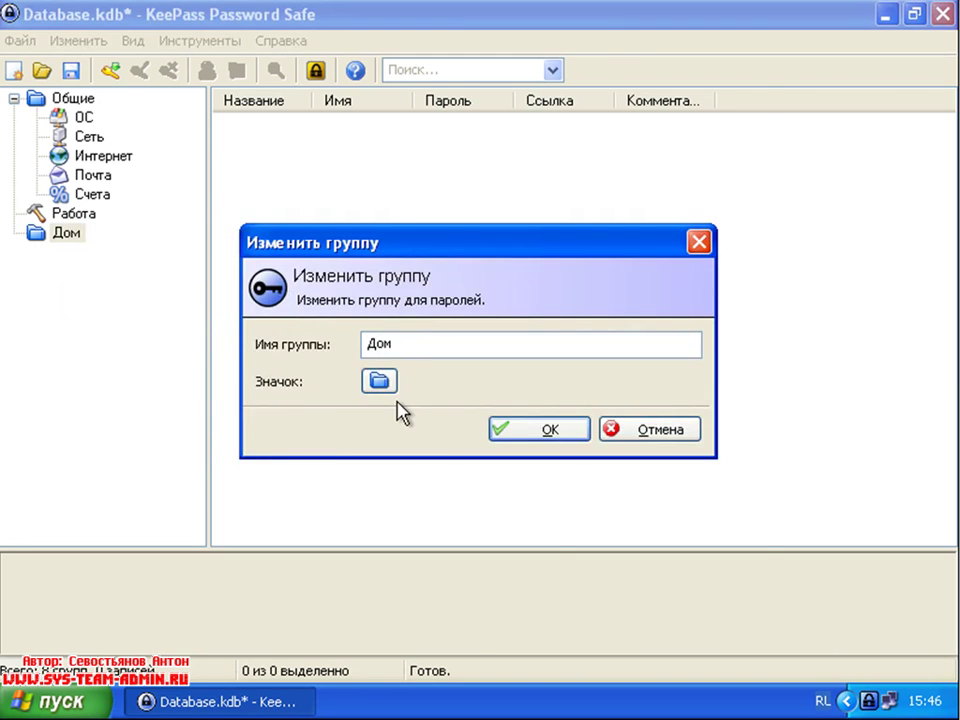
{"action": "left_click", "coordinate": [379, 381]}
{"action": "left_click", "coordinate": [686, 212]}
{"action": "left_click", "coordinate": [604, 568]}
{"action": "left_click", "coordinate": [526, 436]}
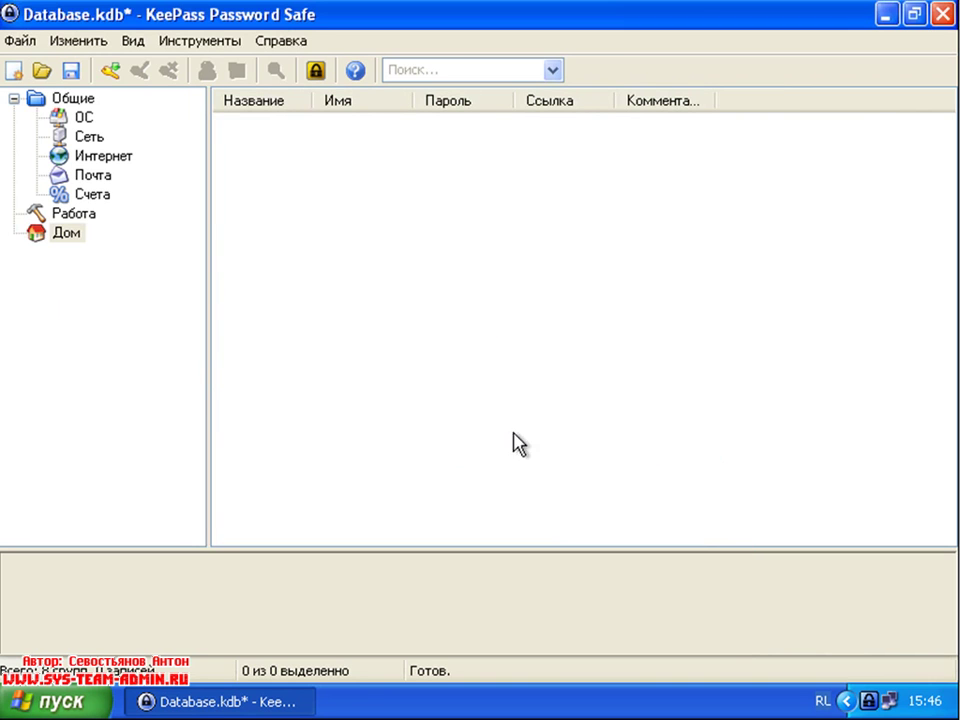
Step: Add another top-level group named 'Друзья'
{"action": "right_click", "coordinate": [52, 290]}
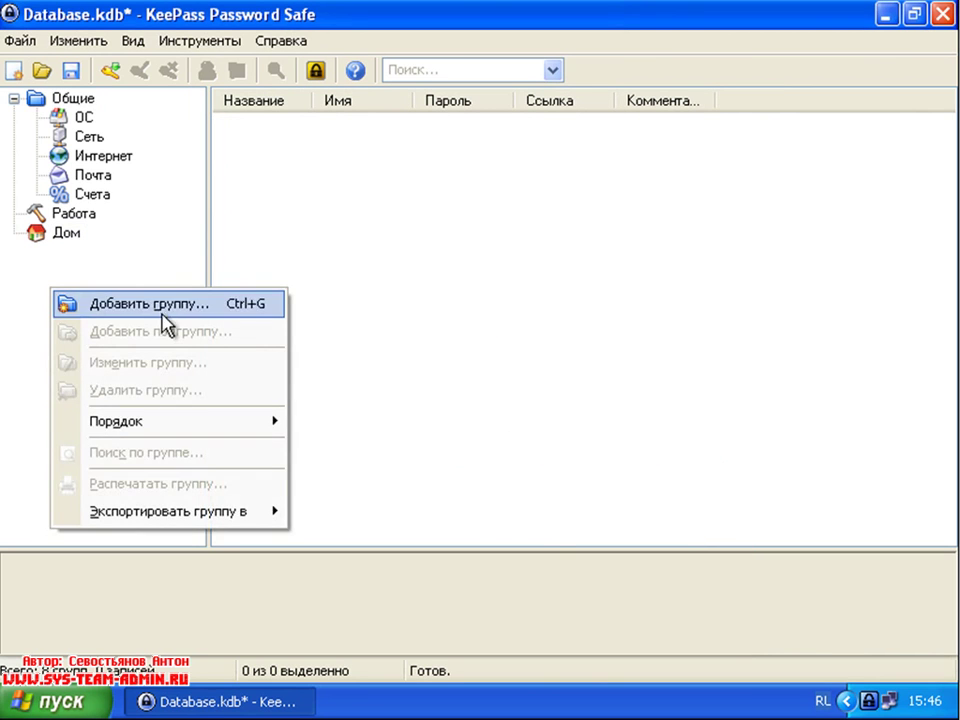
{"action": "left_click", "coordinate": [162, 305]}
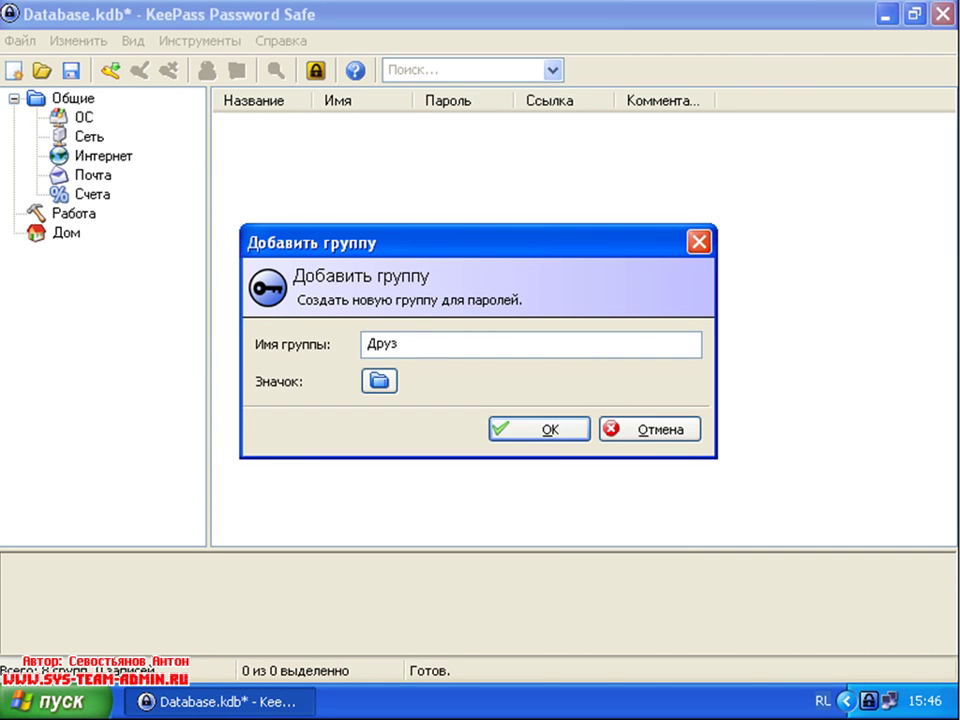
{"action": "left_click", "coordinate": [549, 432]}
Step: Edit the Друзья group and switch its icon to the people icon 5
{"action": "right_click", "coordinate": [79, 256]}
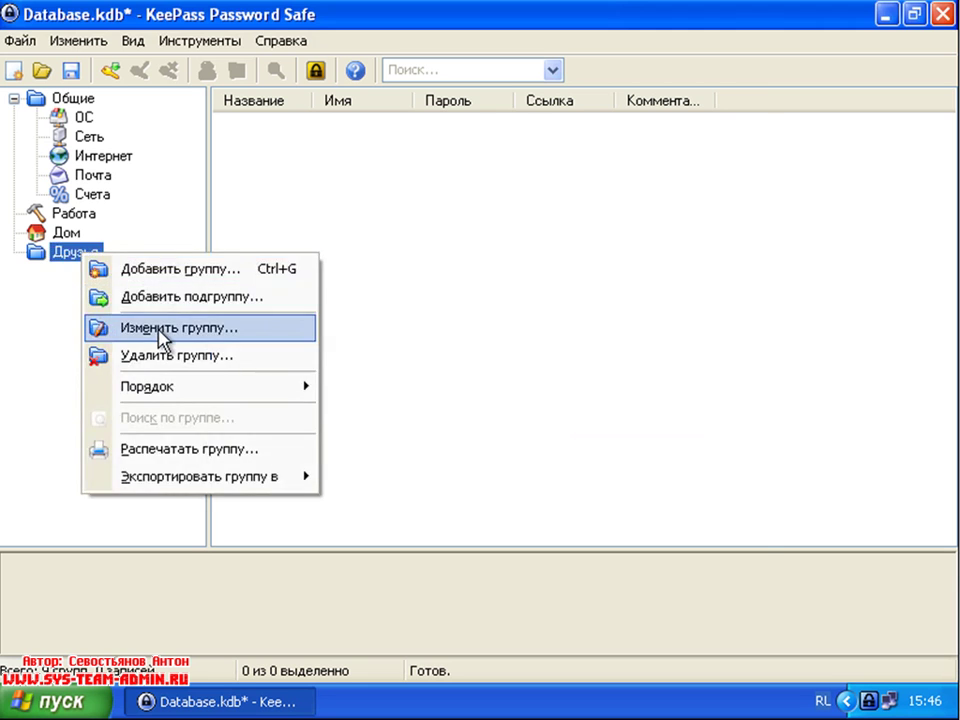
{"action": "left_click", "coordinate": [165, 328]}
{"action": "left_click", "coordinate": [379, 380]}
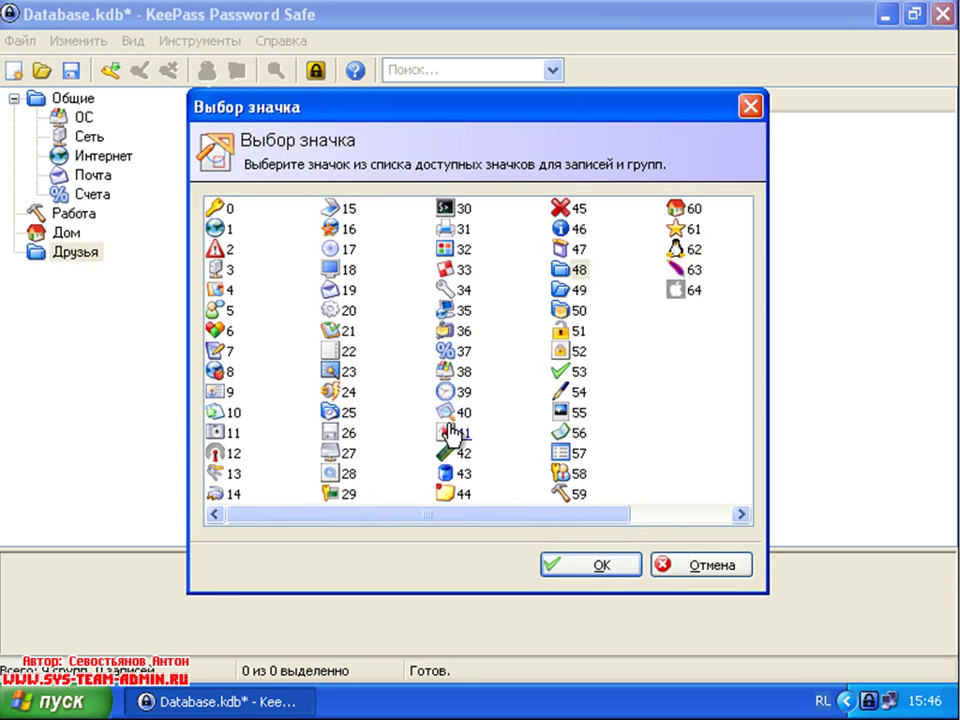
{"action": "left_click", "coordinate": [214, 314]}
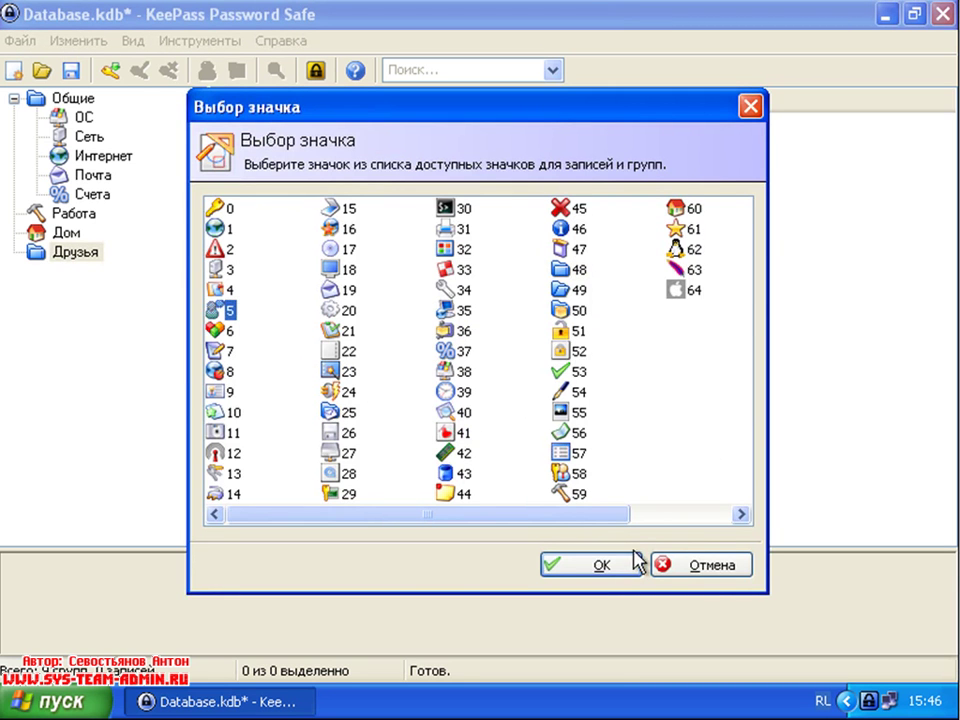
{"action": "left_click", "coordinate": [604, 568]}
{"action": "left_click", "coordinate": [535, 432]}
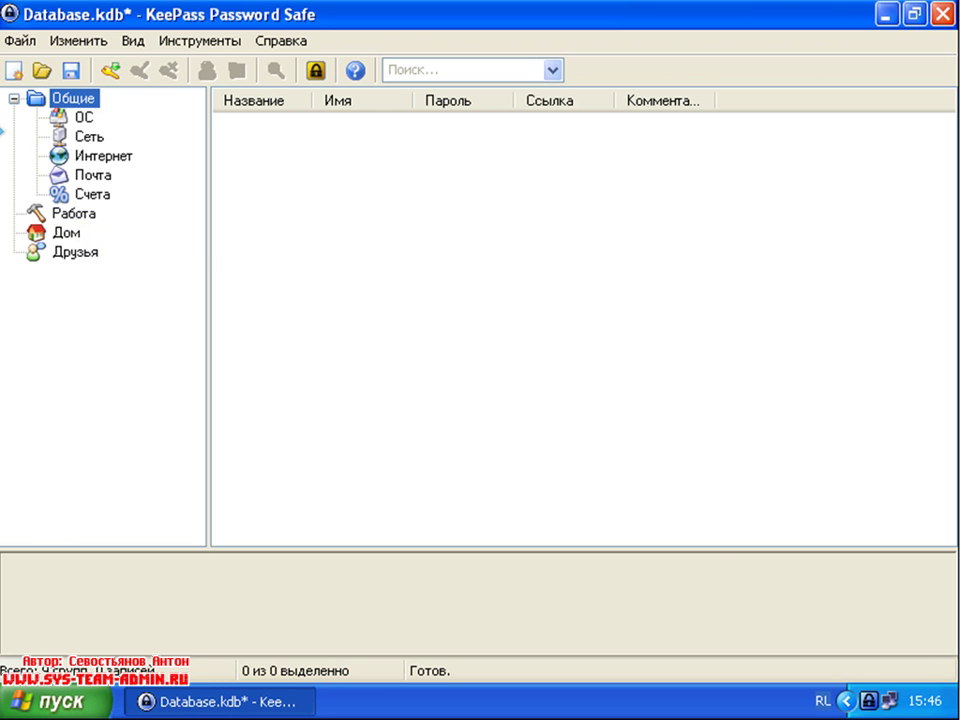
Step: Create a 'Завод' group and drag it inside Работа
{"action": "left_click", "coordinate": [62, 216]}
{"action": "right_click", "coordinate": [62, 221]}
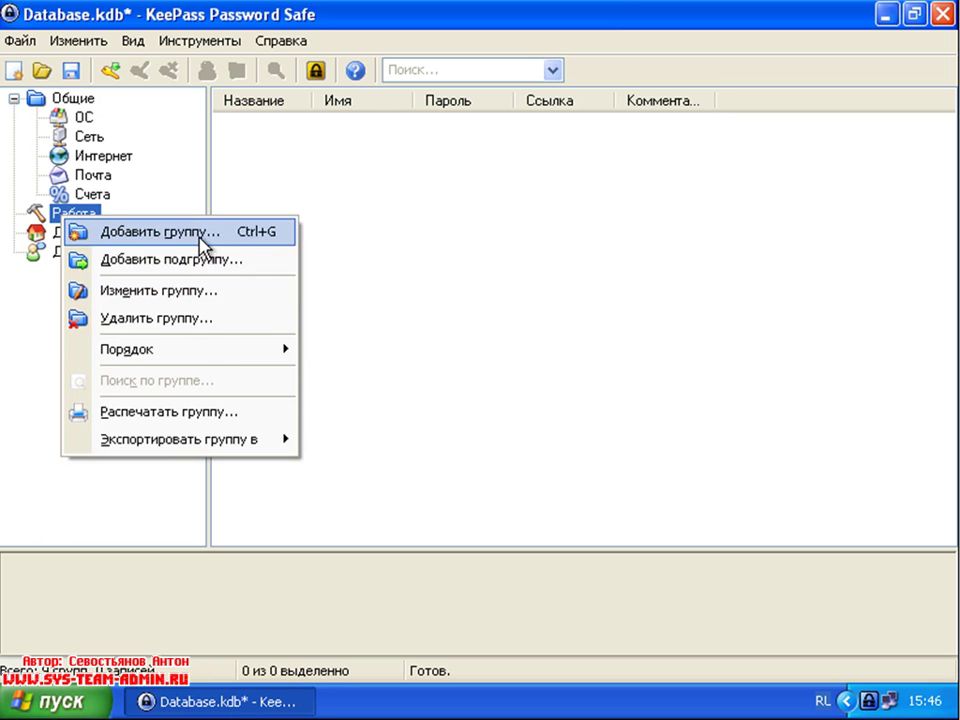
{"action": "left_click", "coordinate": [204, 240]}
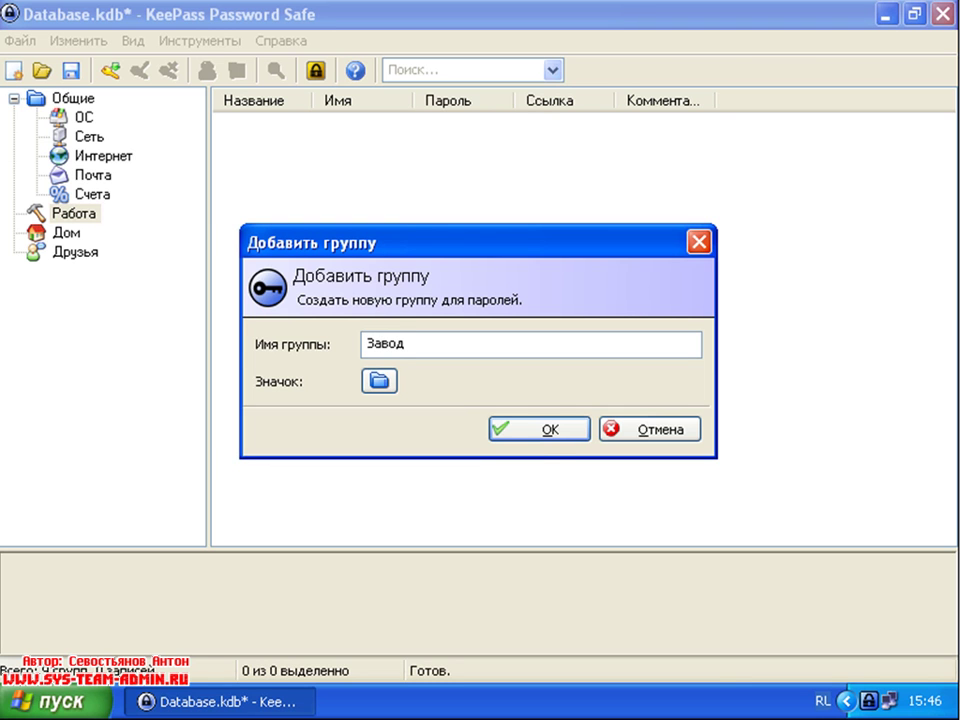
{"action": "left_click", "coordinate": [546, 432]}
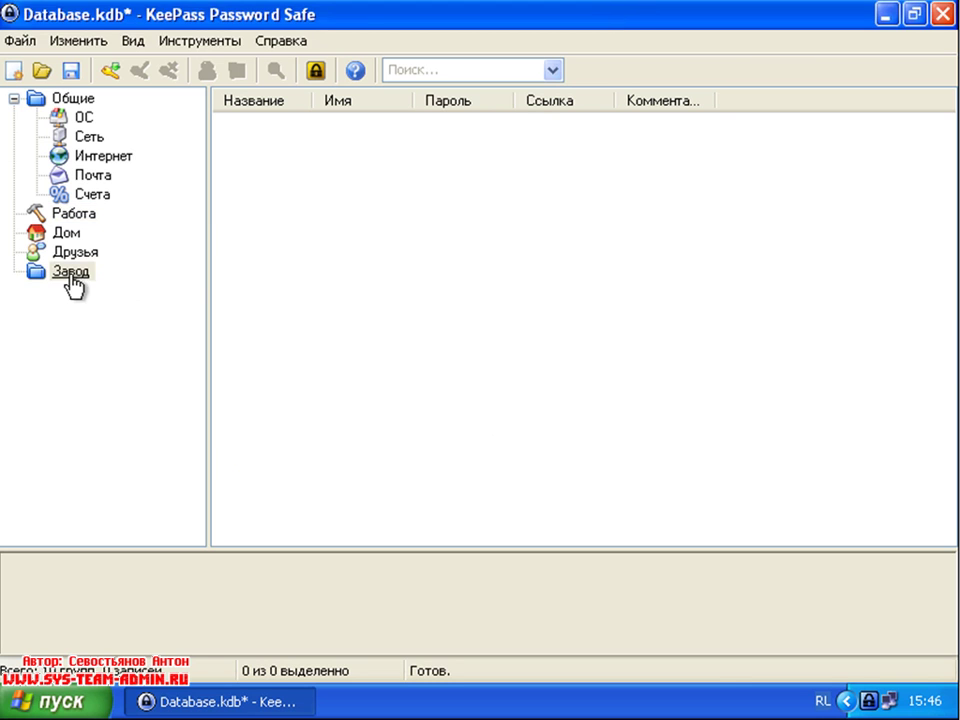
{"action": "left_click", "coordinate": [68, 218]}
{"action": "mouse_move", "coordinate": [70, 228]}
{"action": "left_mouse_down"}
{"action": "mouse_move", "coordinate": [62, 226]}
{"action": "mouse_move", "coordinate": [77, 223]}
{"action": "left_mouse_up"}
{"action": "left_click", "coordinate": [84, 220]}
Step: Add the subgroups 'Офис' and 'Банк' under Работа
{"action": "right_click", "coordinate": [82, 220]}
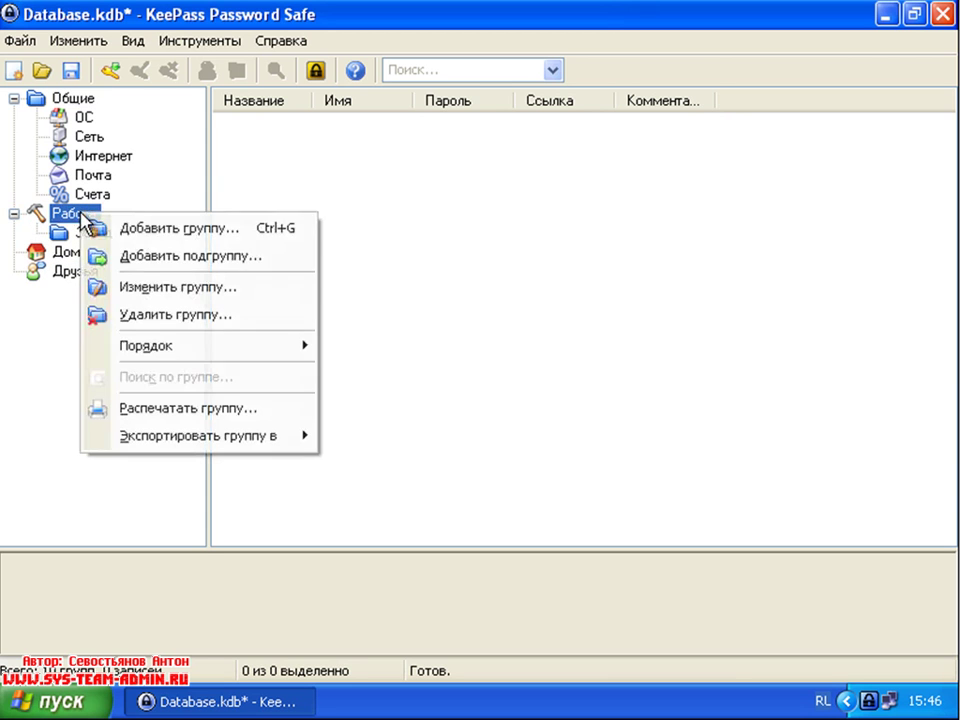
{"action": "left_click", "coordinate": [176, 263]}
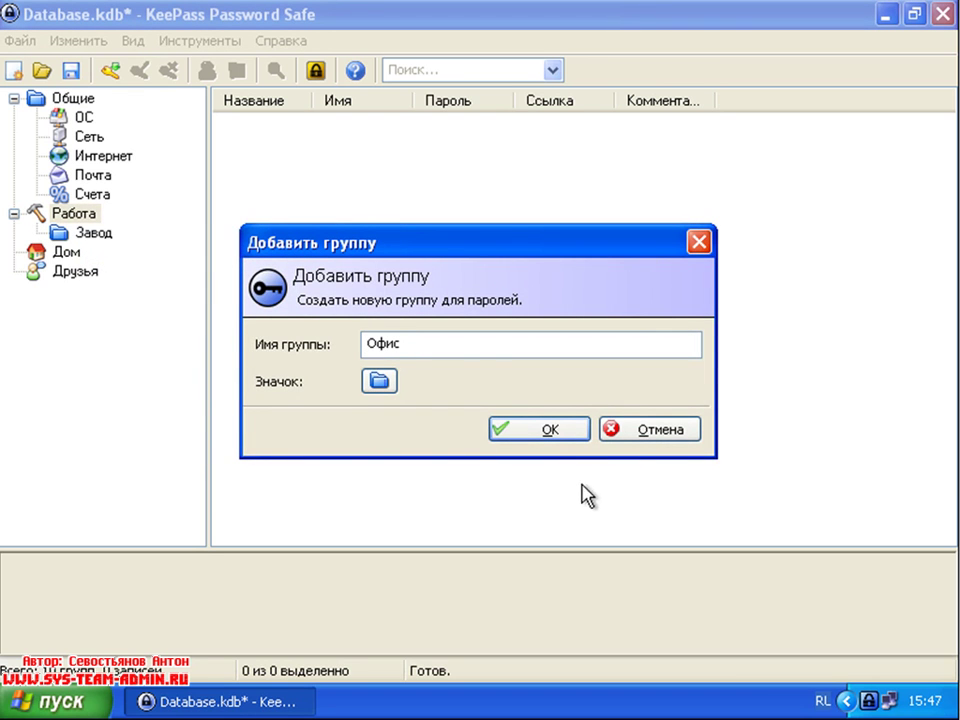
{"action": "left_click", "coordinate": [552, 432]}
{"action": "right_click", "coordinate": [86, 220]}
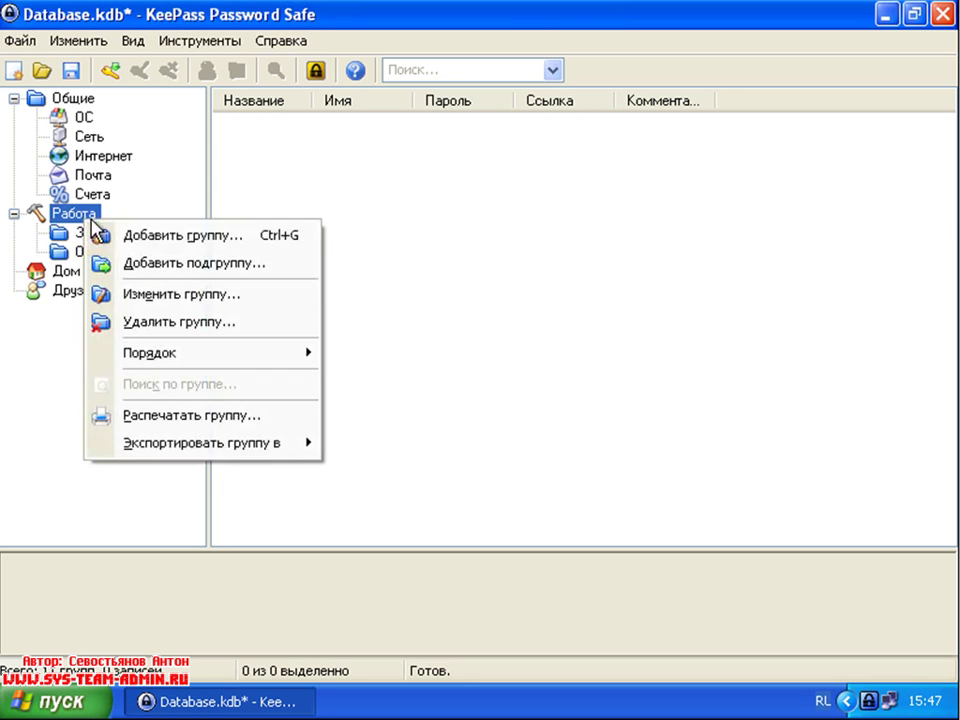
{"action": "left_click", "coordinate": [197, 266]}
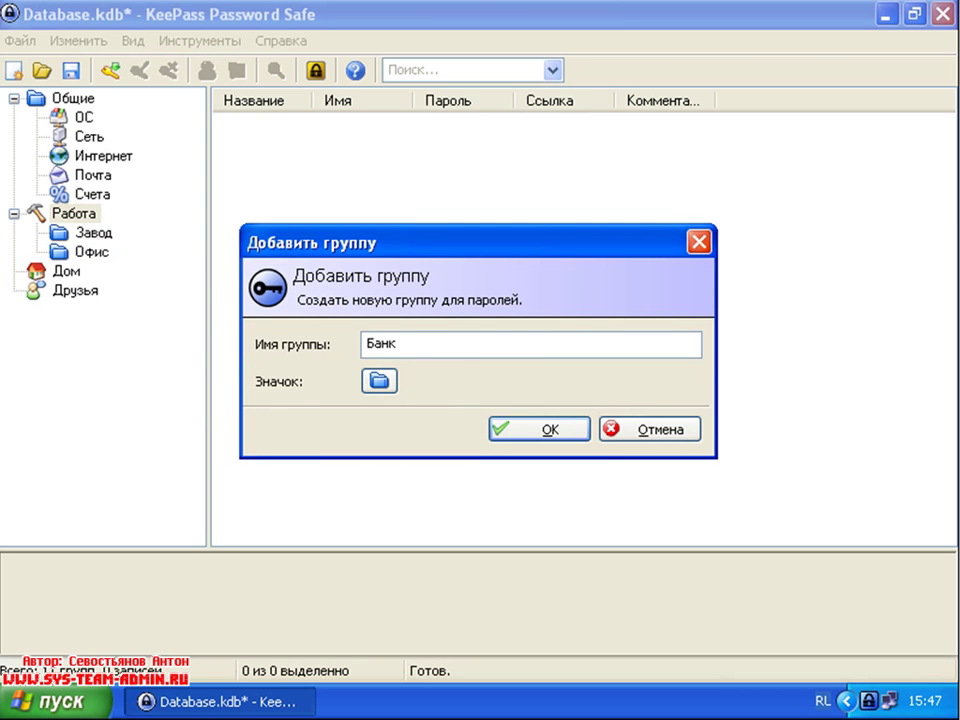
{"action": "left_click", "coordinate": [510, 430]}
Step: Add the subgroup 'Клиенты на дому' under Работа
{"action": "right_click", "coordinate": [91, 215]}
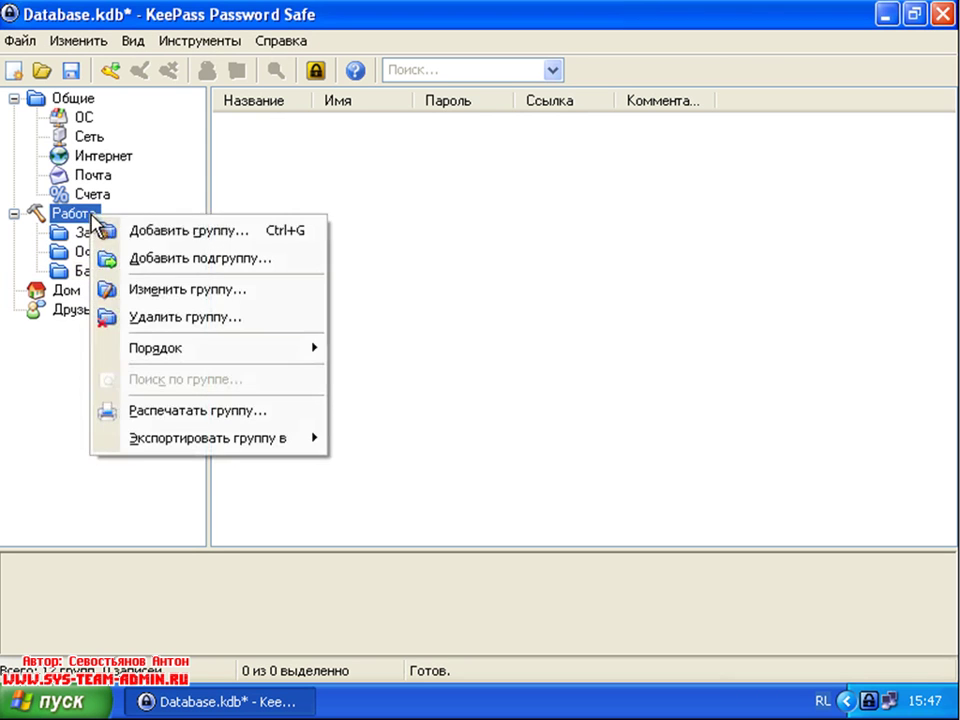
{"action": "left_click", "coordinate": [156, 236]}
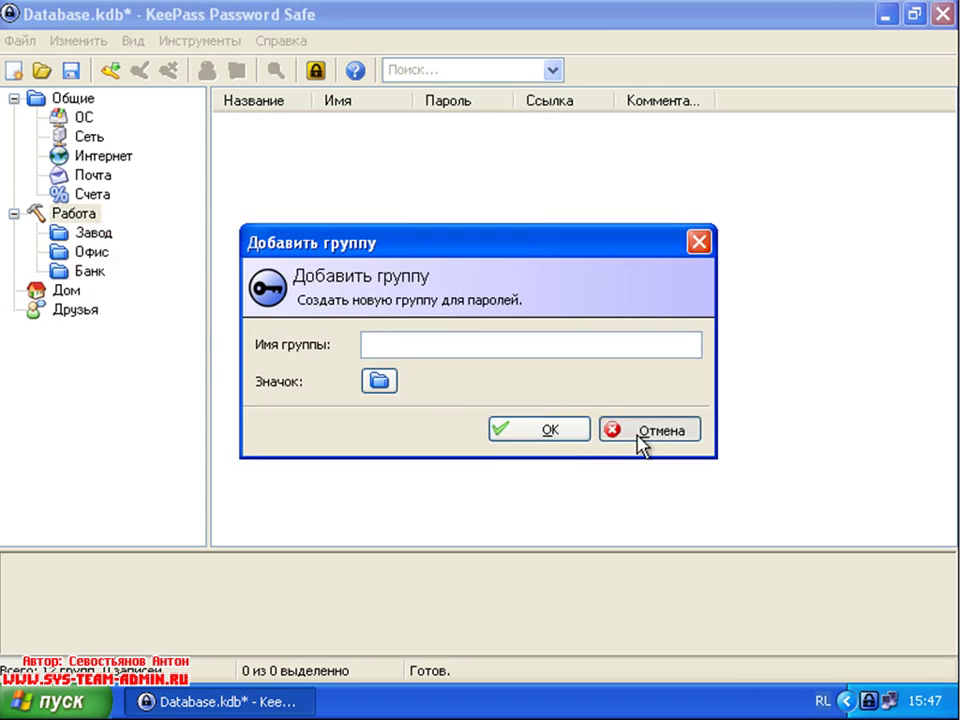
{"action": "left_click", "coordinate": [639, 440]}
{"action": "right_click", "coordinate": [58, 218]}
{"action": "left_click", "coordinate": [128, 257]}
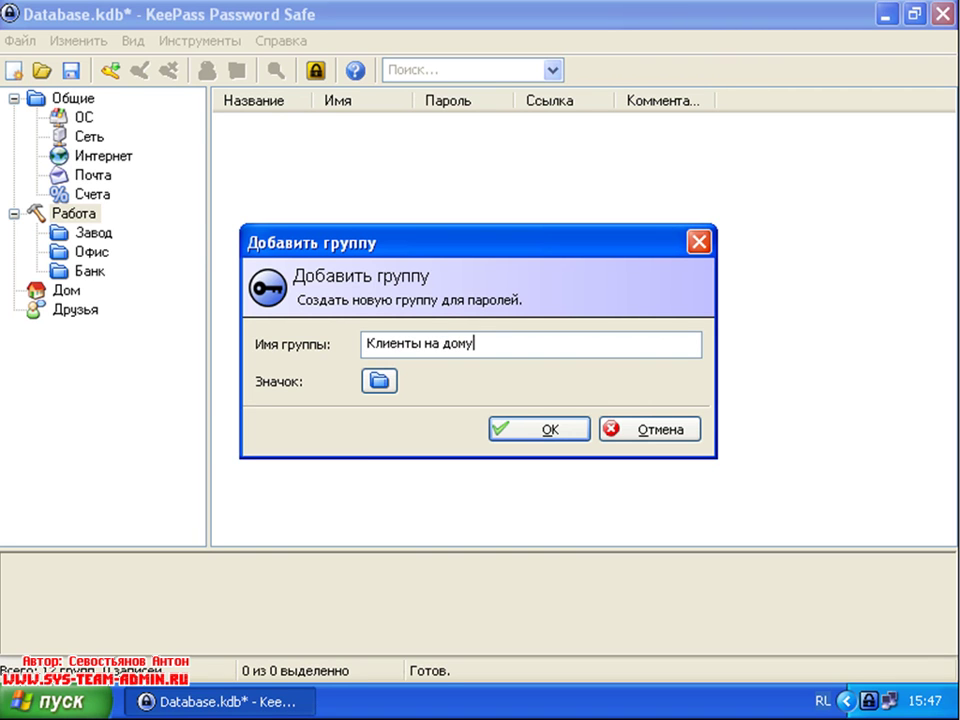
{"action": "left_click", "coordinate": [543, 431]}
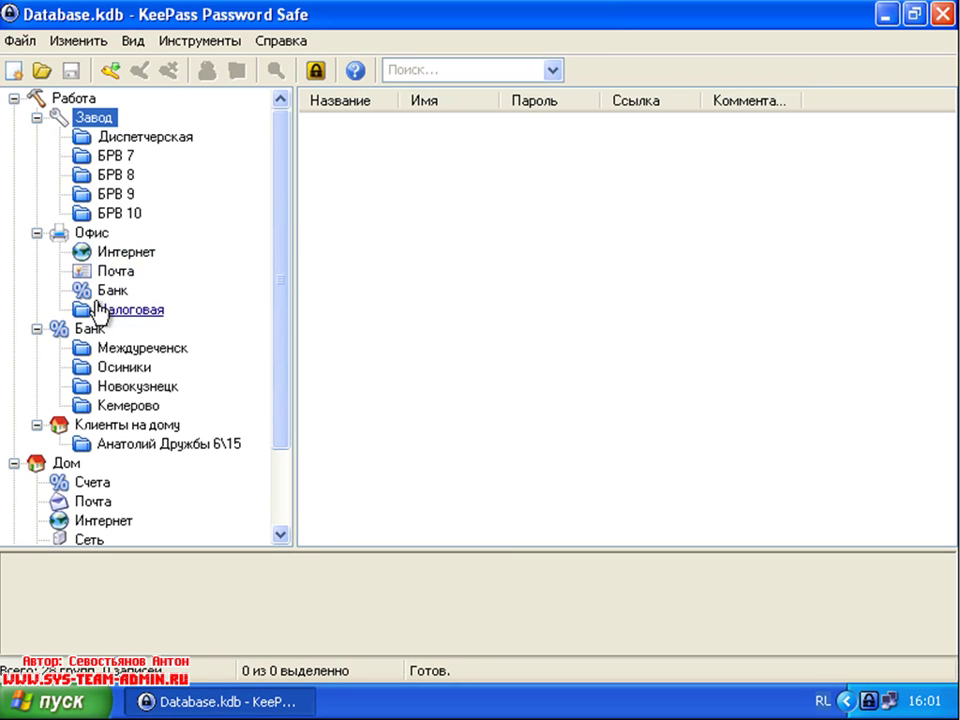
Step: Scroll the group tree down and open Колян, the first subgroup under Друзья
{"action": "mouse_move", "coordinate": [284, 256]}
{"action": "left_mouse_down"}
{"action": "mouse_move", "coordinate": [274, 326]}
{"action": "mouse_move", "coordinate": [274, 236]}
{"action": "mouse_move", "coordinate": [270, 268]}
{"action": "left_mouse_up"}
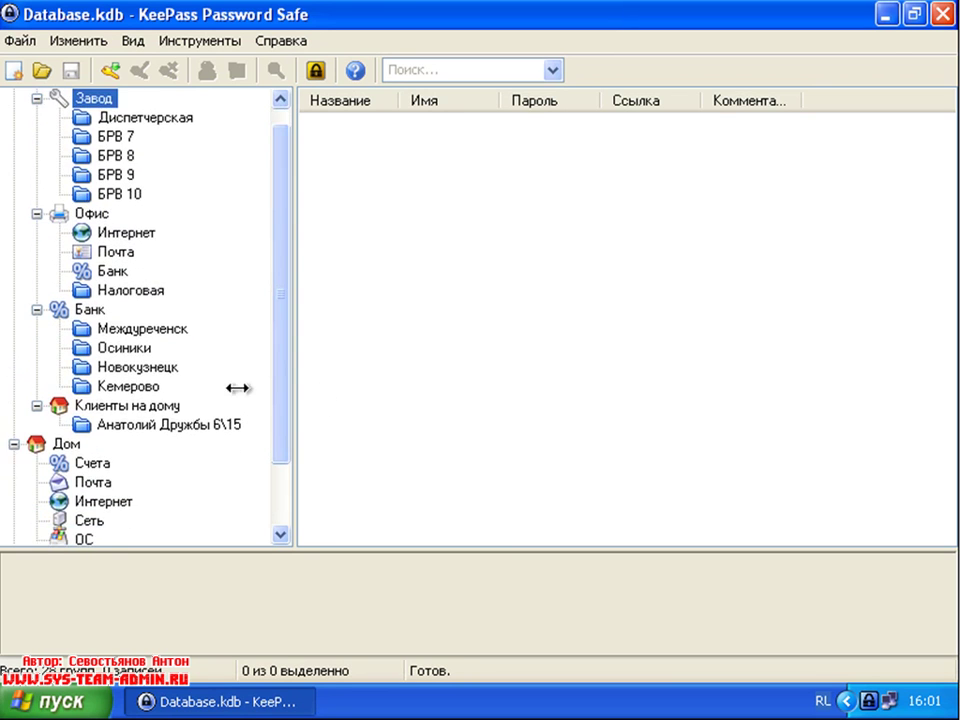
{"action": "left_click_drag", "start_coordinate": [276, 369], "coordinate": [289, 489]}
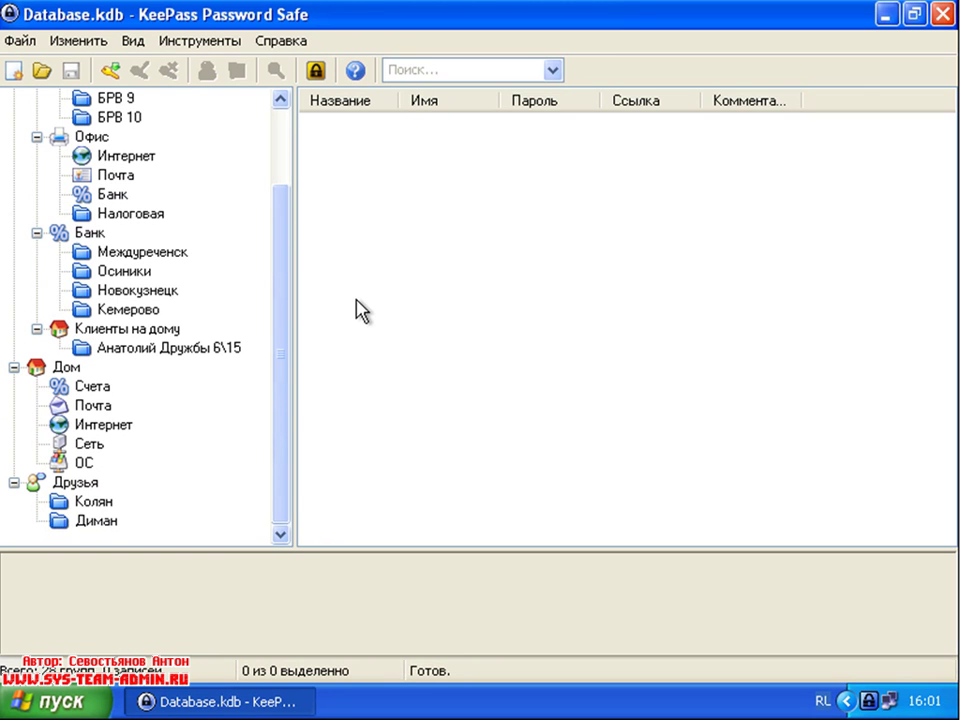
{"action": "left_click", "coordinate": [95, 502]}
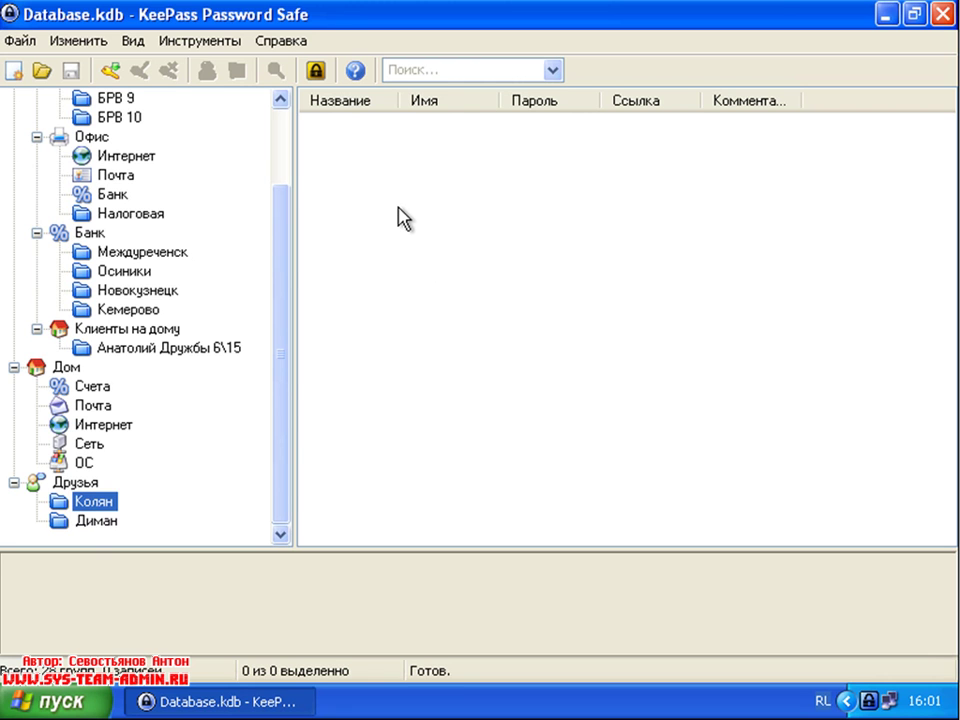
Step: Add a new entry in the friend's group titled Электронная почта, with the friend's e-mail address as user name
{"action": "right_click", "coordinate": [404, 219]}
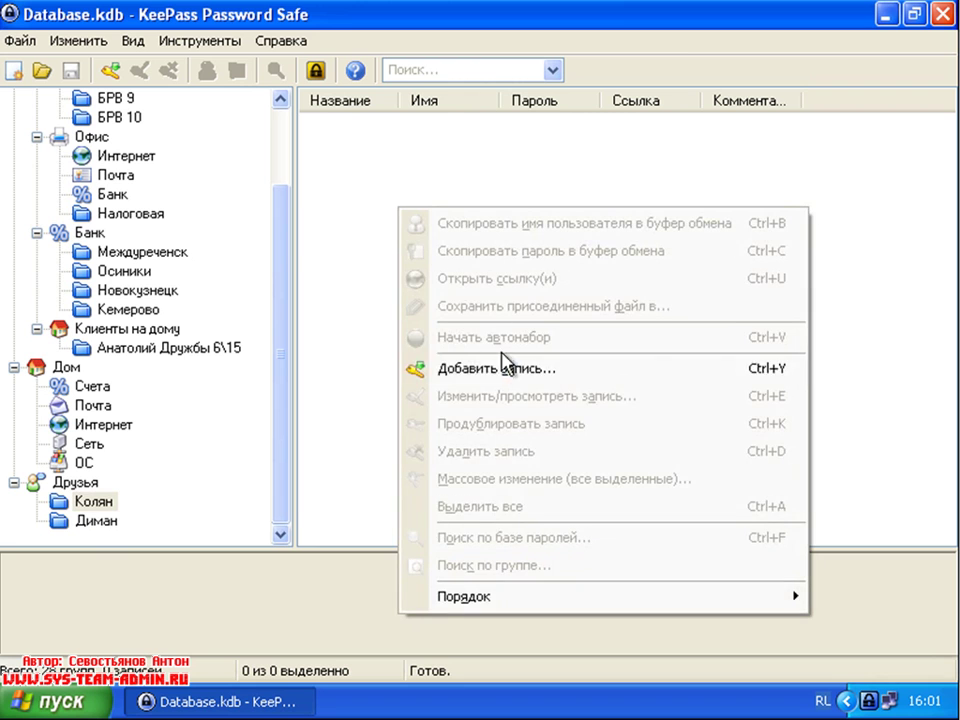
{"action": "left_click", "coordinate": [360, 199]}
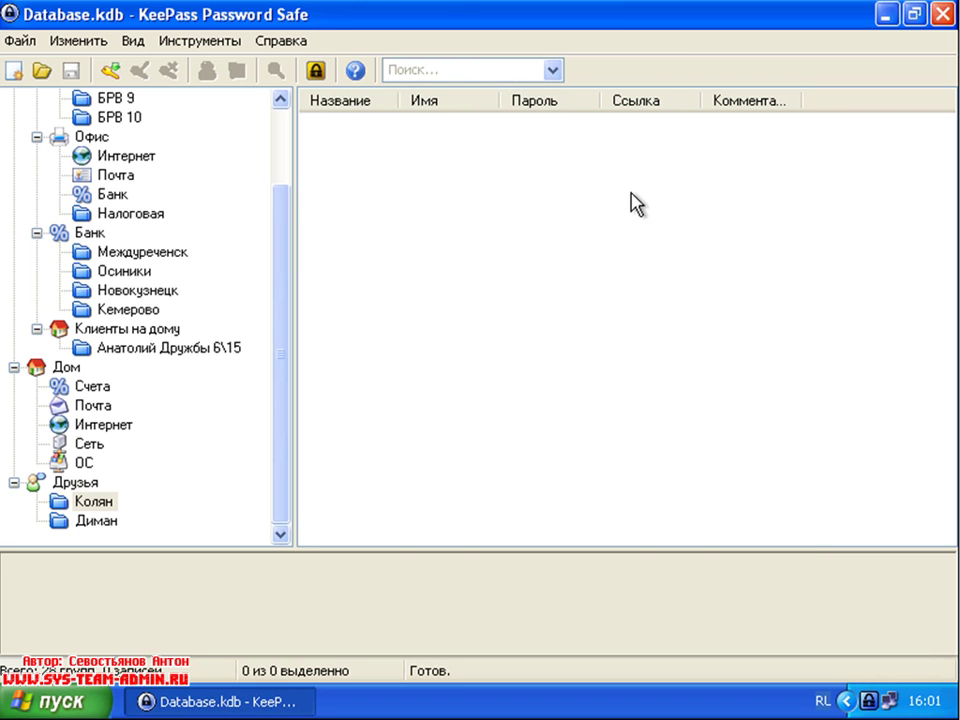
{"action": "right_click", "coordinate": [430, 182]}
{"action": "left_click", "coordinate": [521, 338]}
{"action": "left_click_drag", "start_coordinate": [416, 40], "coordinate": [491, 47]}
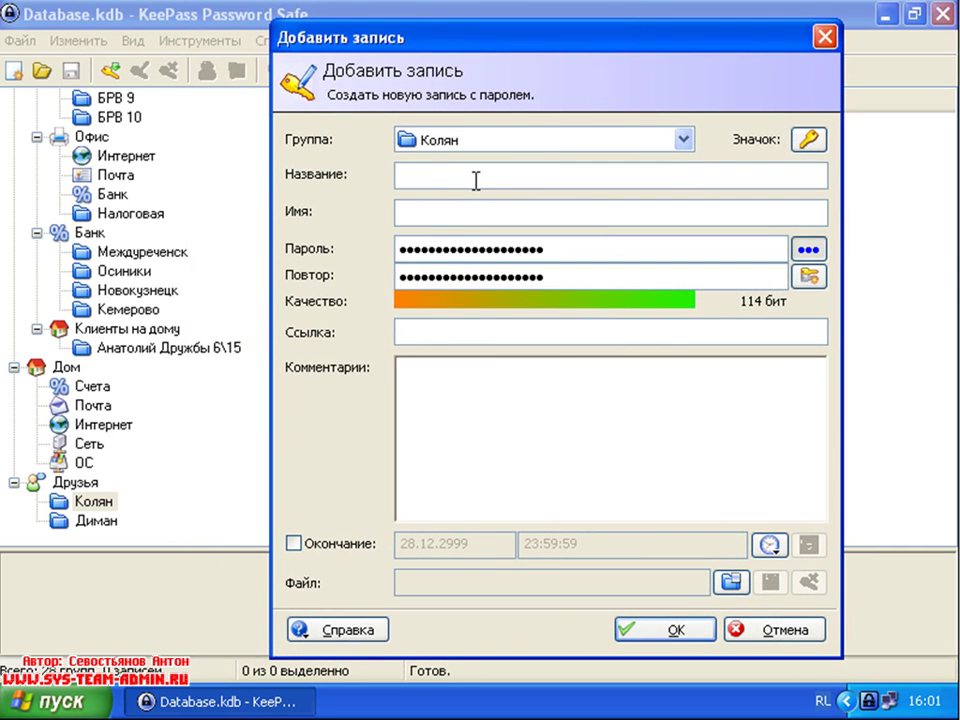
{"action": "type", "text": "Электронная почта"}
{"action": "key", "text": "alt+shift"}
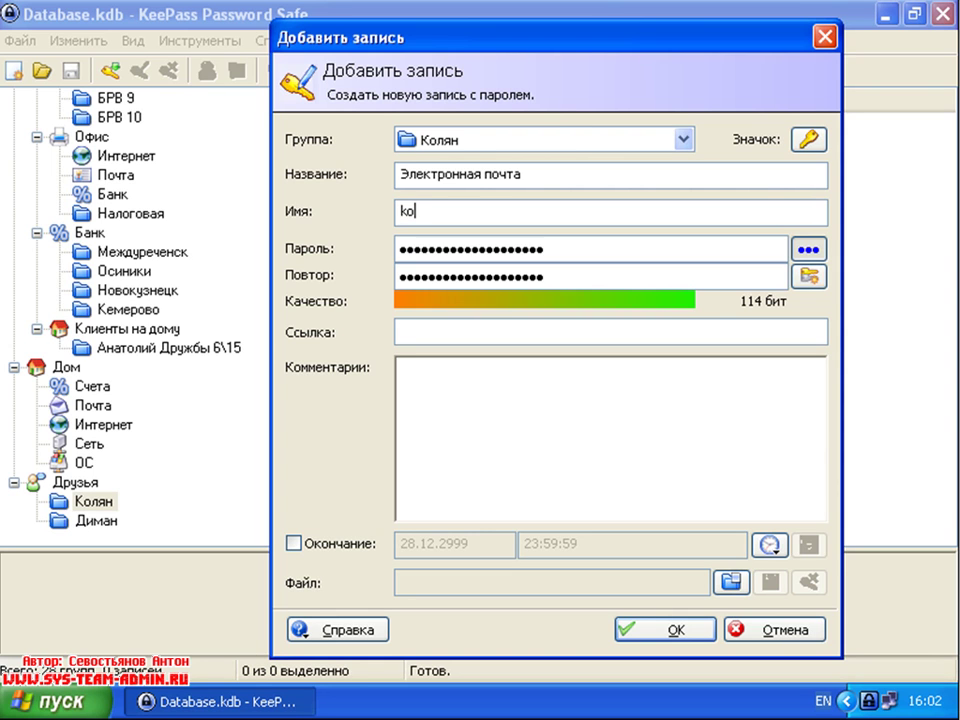
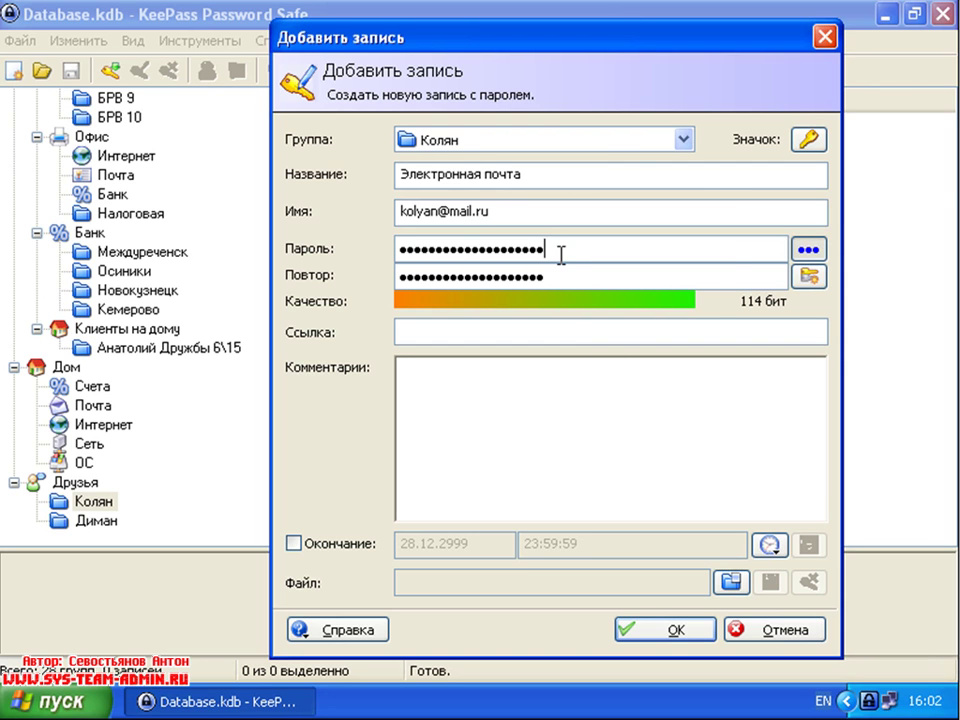
Step: Show the password in plain text and clear both the password and repeat fields
{"action": "left_click", "coordinate": [812, 250]}
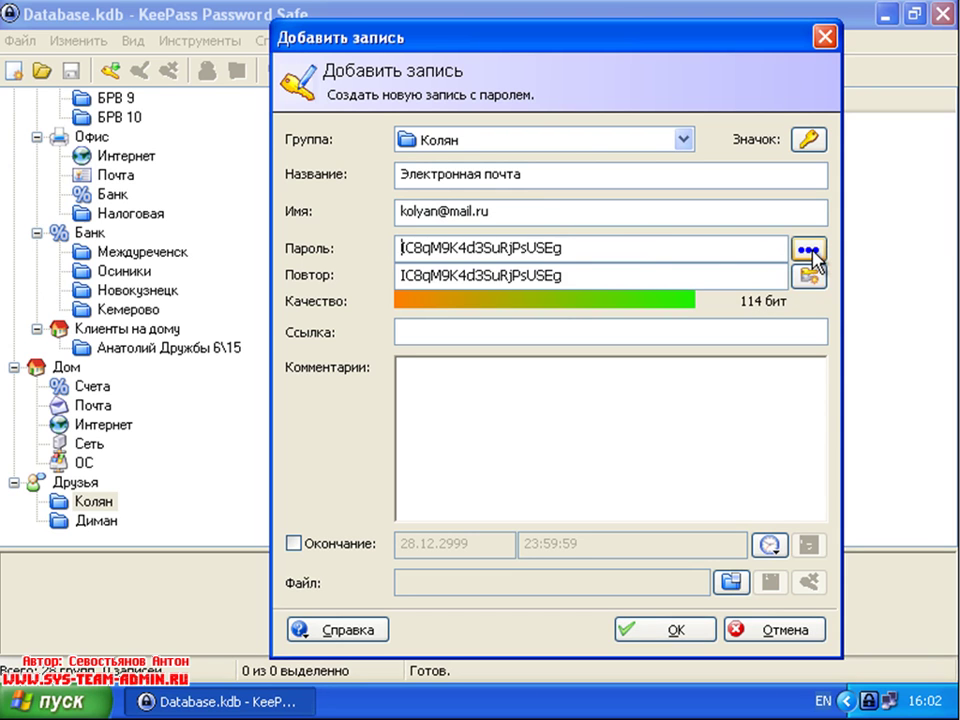
{"action": "left_click_drag", "start_coordinate": [596, 249], "coordinate": [392, 255]}
{"action": "left_click_drag", "start_coordinate": [598, 249], "coordinate": [386, 249]}
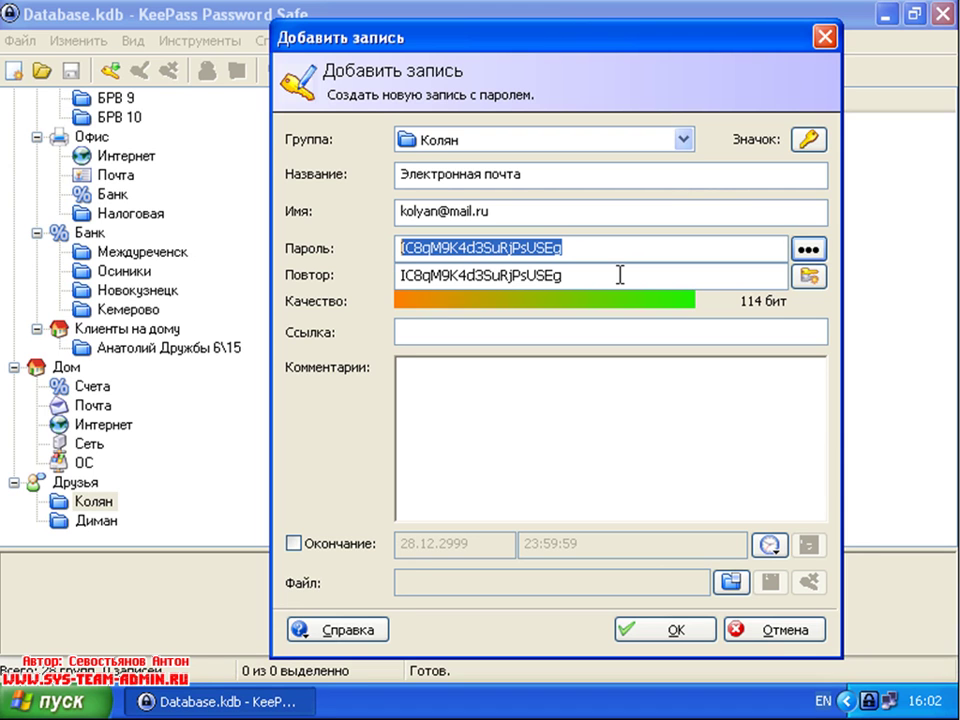
{"action": "key", "text": "Delete"}
{"action": "left_click_drag", "start_coordinate": [583, 276], "coordinate": [369, 276]}
{"action": "key", "text": "Delete"}
{"action": "left_click", "coordinate": [546, 255]}
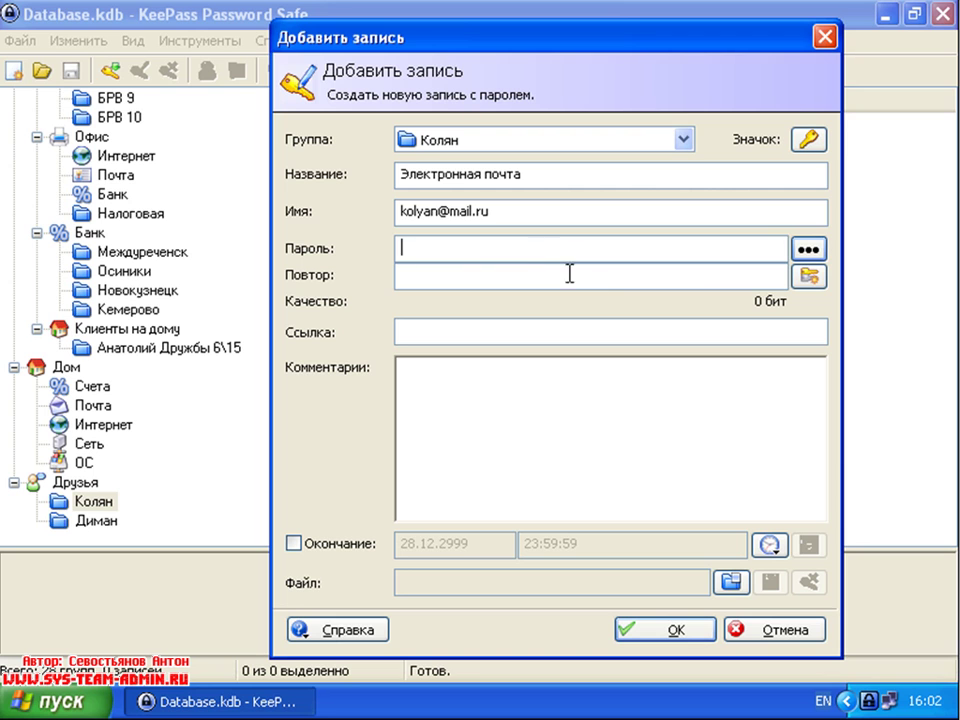
{"action": "left_click", "coordinate": [598, 278]}
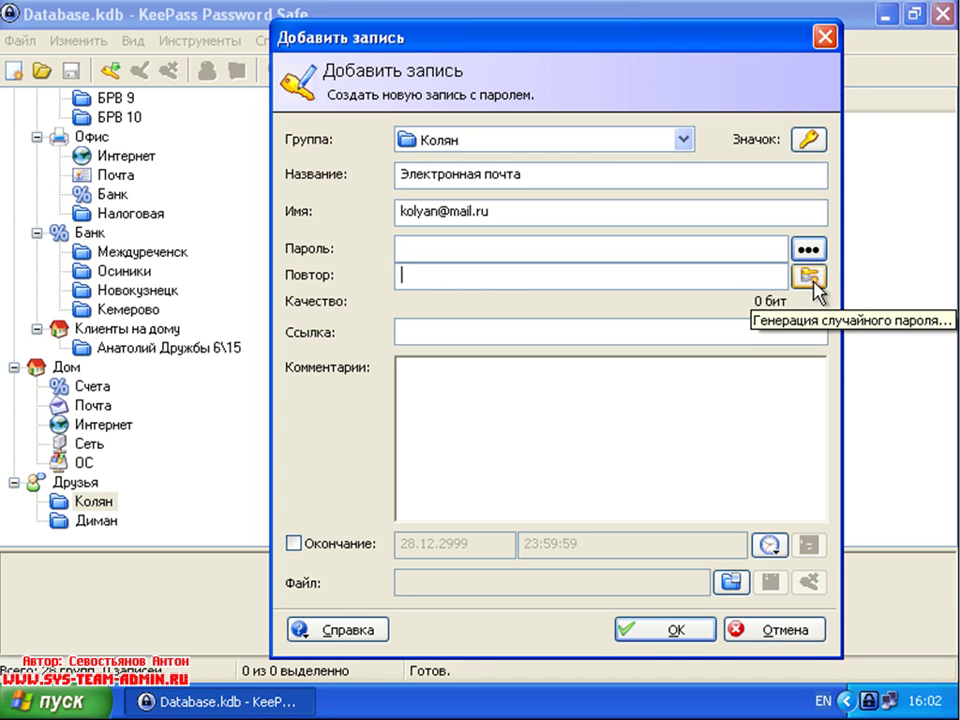
Step: In the password generator, set length 10 and add minus, underscore, special and bracket characters
{"action": "left_click", "coordinate": [808, 277]}
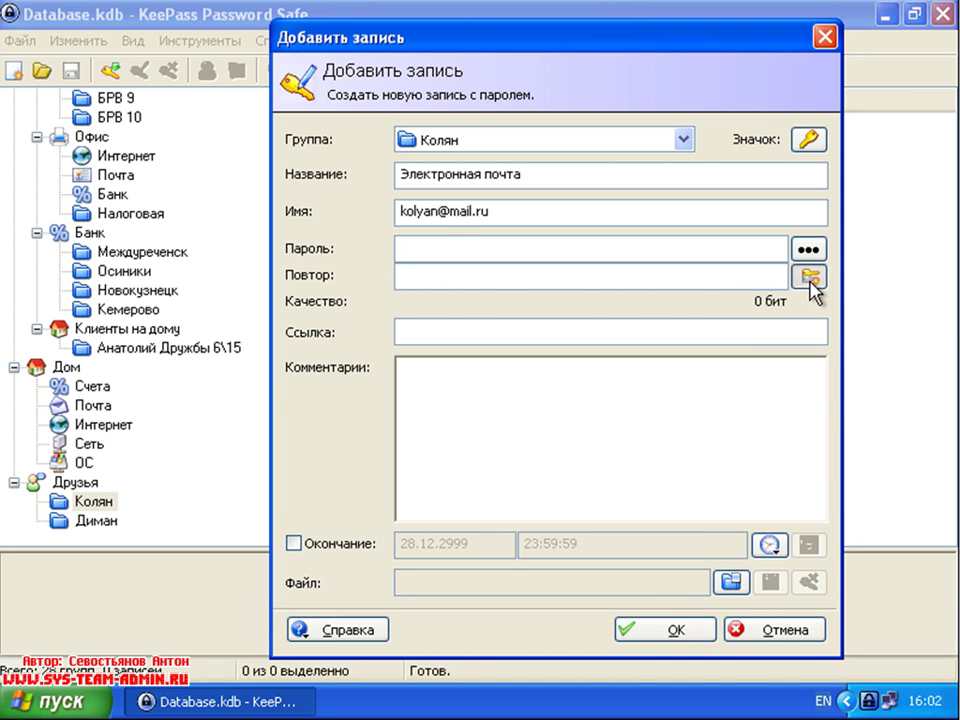
{"action": "left_click_drag", "start_coordinate": [431, 28], "coordinate": [400, 22]}
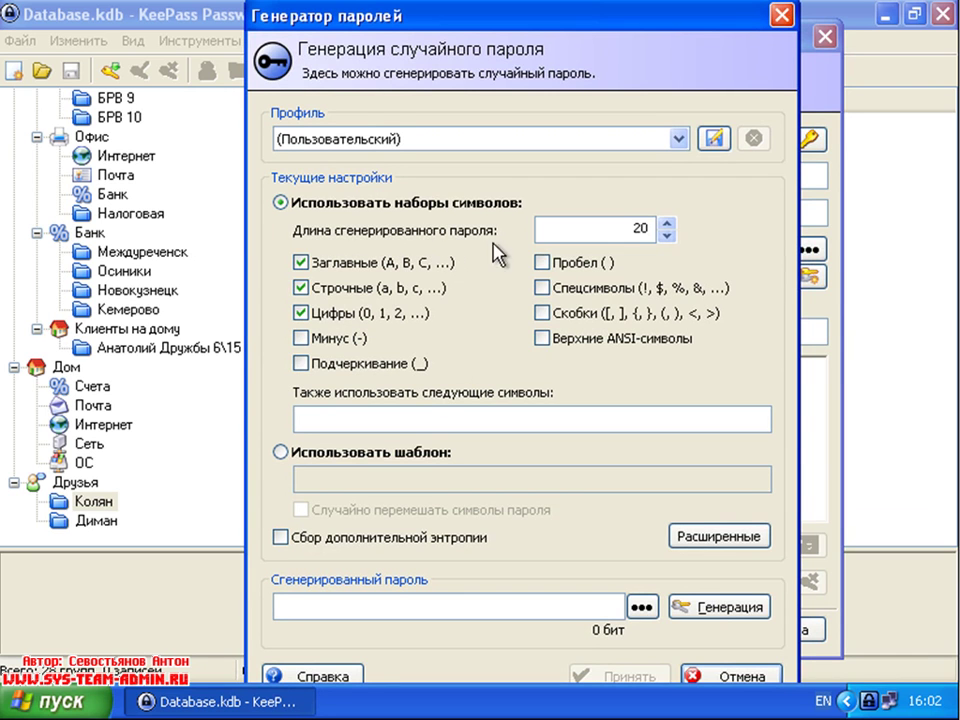
{"action": "left_click", "coordinate": [667, 236]}
{"action": "left_click", "coordinate": [667, 236]}
{"action": "left_click", "coordinate": [667, 236]}
{"action": "left_click", "coordinate": [667, 236]}
{"action": "left_click", "coordinate": [667, 236]}
{"action": "left_click", "coordinate": [667, 236]}
{"action": "left_click", "coordinate": [667, 236]}
{"action": "left_click", "coordinate": [667, 236]}
{"action": "left_click", "coordinate": [667, 236]}
{"action": "left_click", "coordinate": [667, 236]}
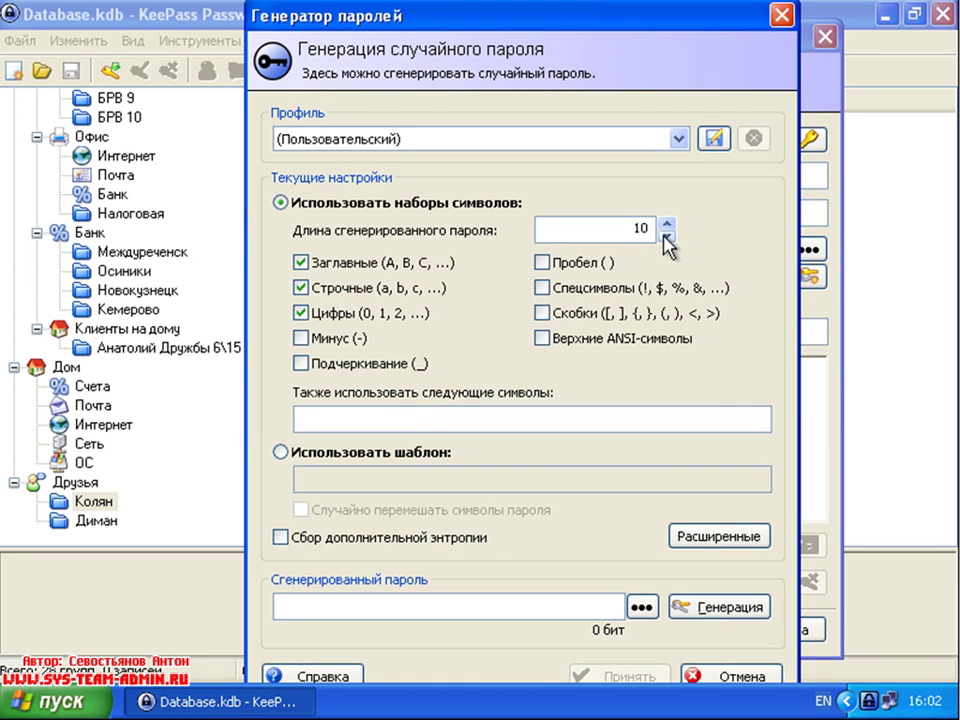
{"action": "left_click", "coordinate": [365, 343]}
{"action": "left_click", "coordinate": [330, 370]}
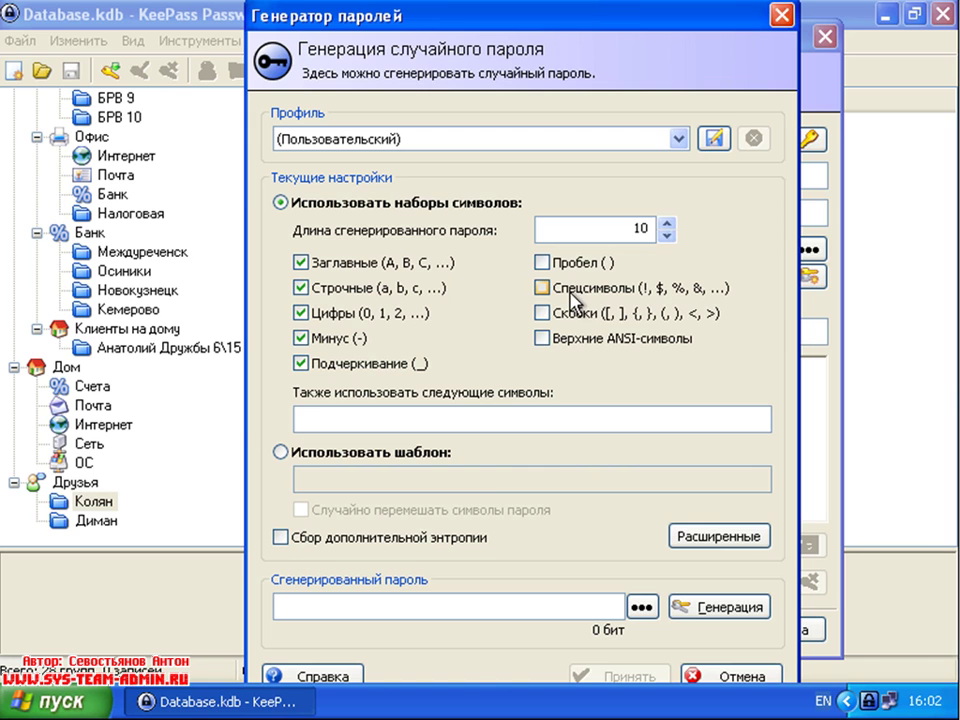
{"action": "left_click", "coordinate": [575, 296]}
{"action": "left_click", "coordinate": [574, 318]}
Step: Generate trial passwords with fewer character sets, ending with uppercase letters only
{"action": "left_click", "coordinate": [735, 607]}
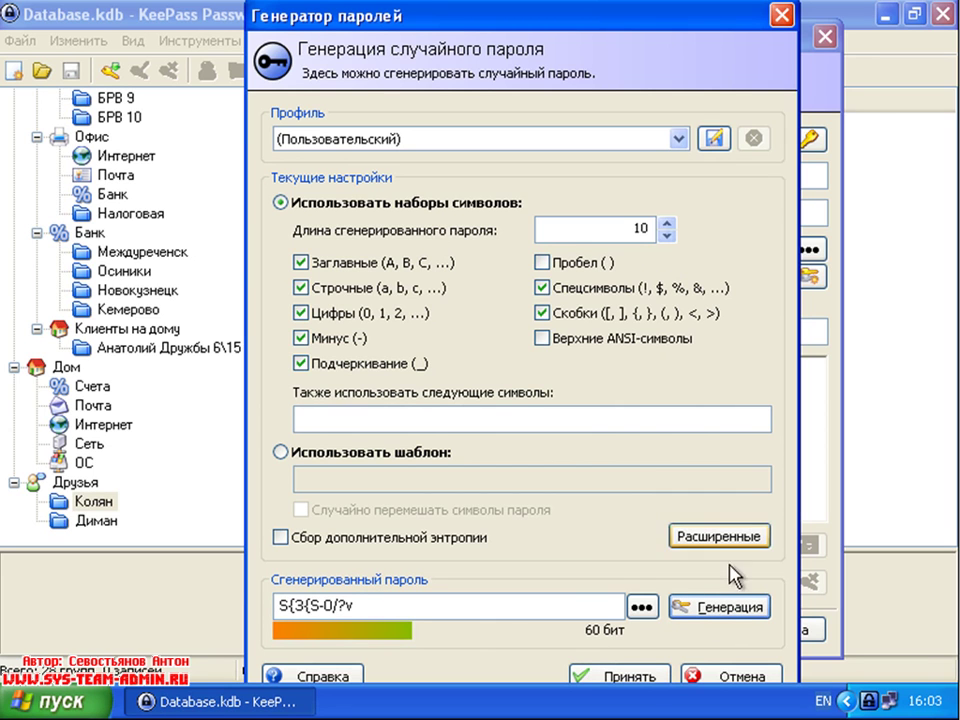
{"action": "left_click", "coordinate": [541, 313]}
{"action": "left_click", "coordinate": [541, 289]}
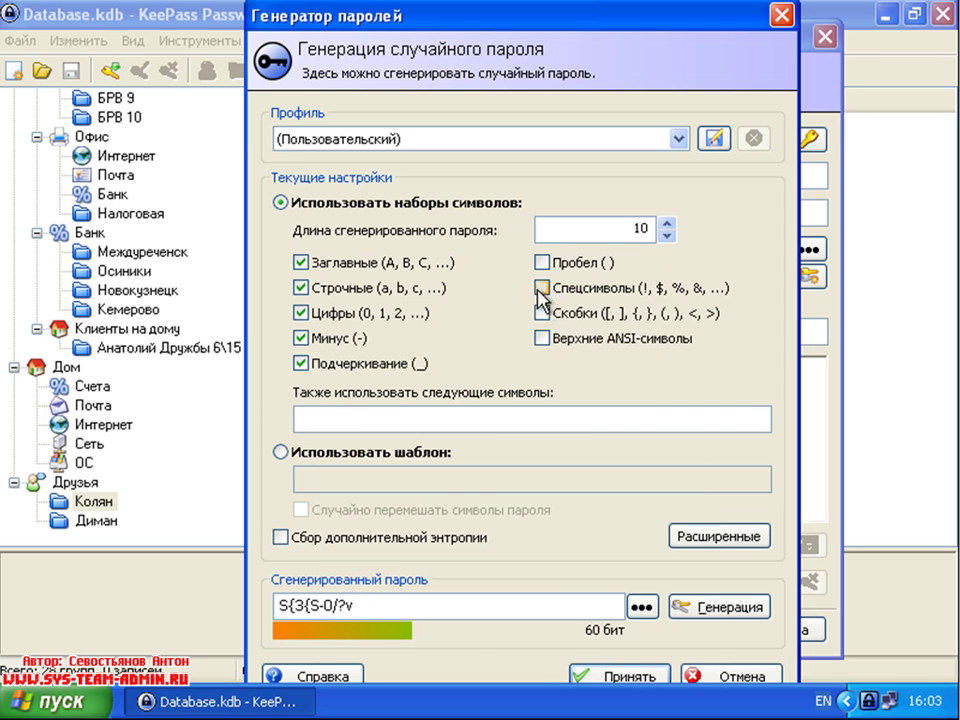
{"action": "left_click", "coordinate": [729, 608]}
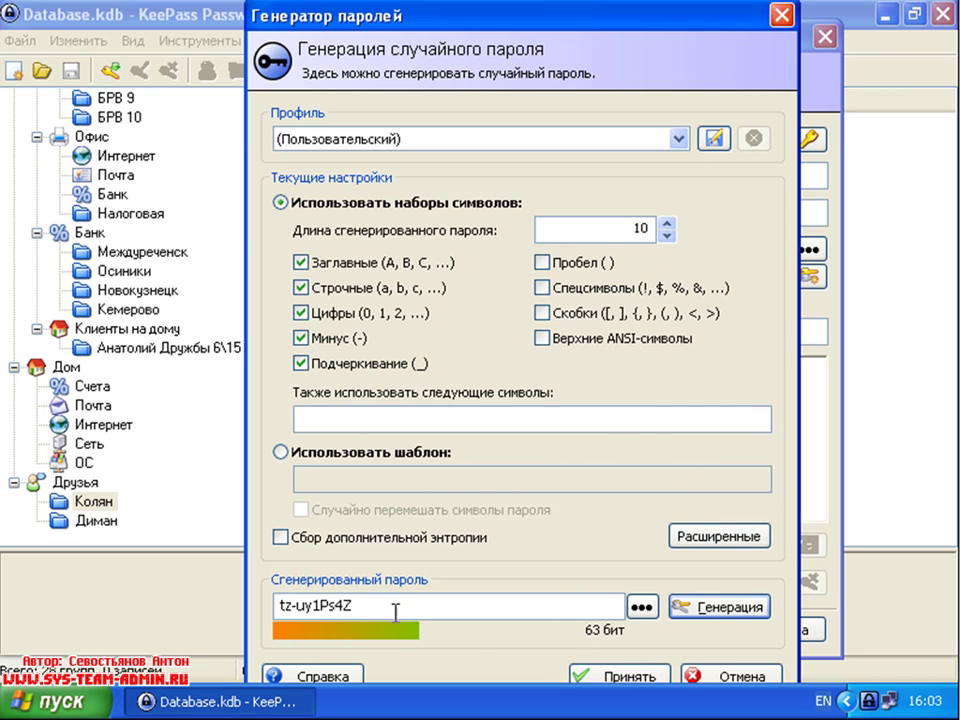
{"action": "left_click", "coordinate": [301, 363]}
{"action": "left_click", "coordinate": [301, 338]}
{"action": "left_click", "coordinate": [301, 313]}
{"action": "left_click", "coordinate": [301, 288]}
{"action": "left_click", "coordinate": [728, 609]}
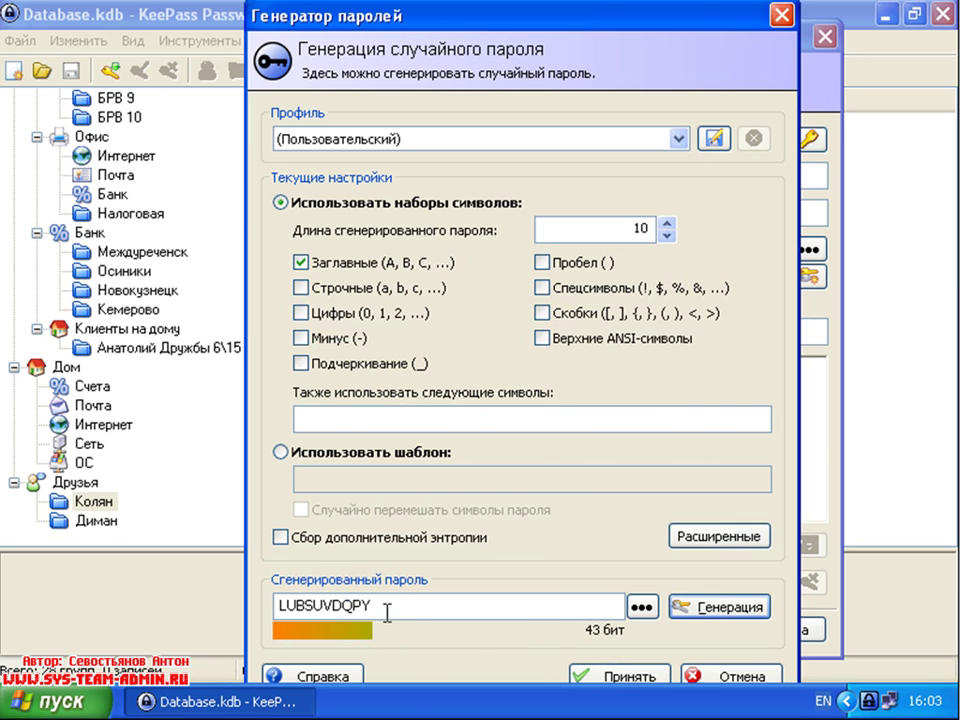
Step: Re-enable lowercase, digits, minus, underscore, special and brackets, then generate and accept the password
{"action": "left_click", "coordinate": [301, 288]}
{"action": "left_click", "coordinate": [301, 313]}
{"action": "left_click", "coordinate": [301, 338]}
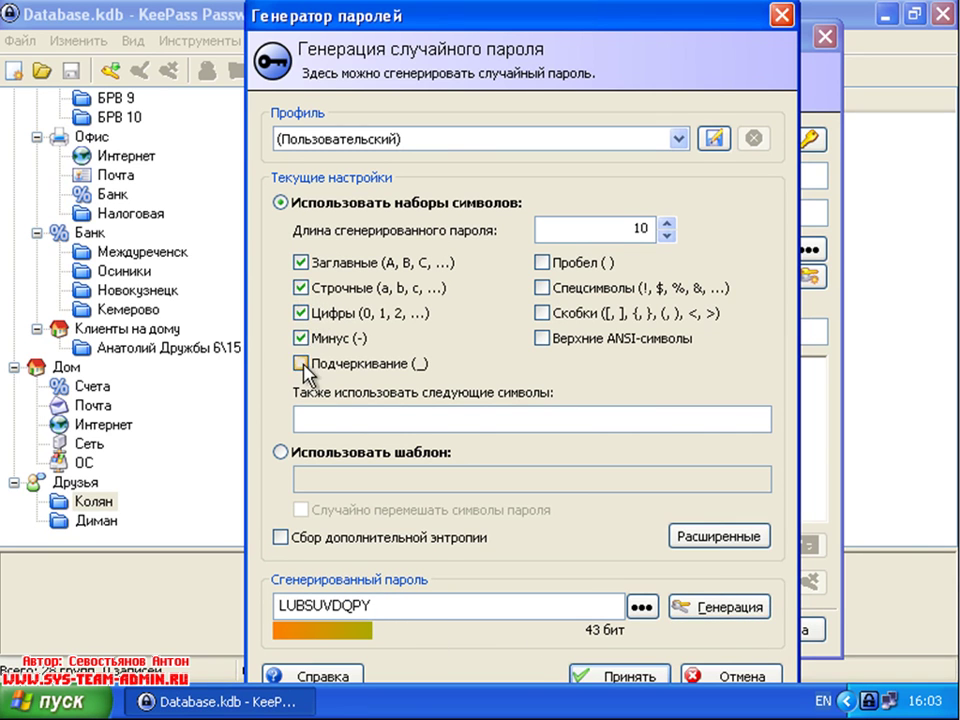
{"action": "left_click", "coordinate": [301, 363]}
{"action": "left_click", "coordinate": [543, 288]}
{"action": "left_click", "coordinate": [543, 313]}
{"action": "left_click", "coordinate": [708, 607]}
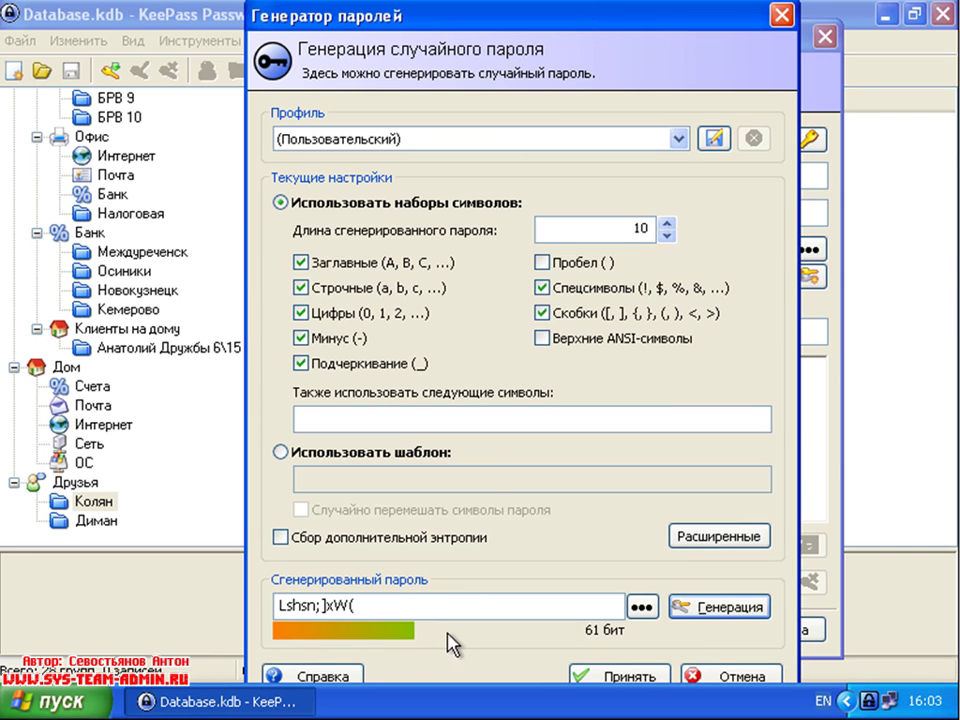
{"action": "left_click", "coordinate": [626, 682]}
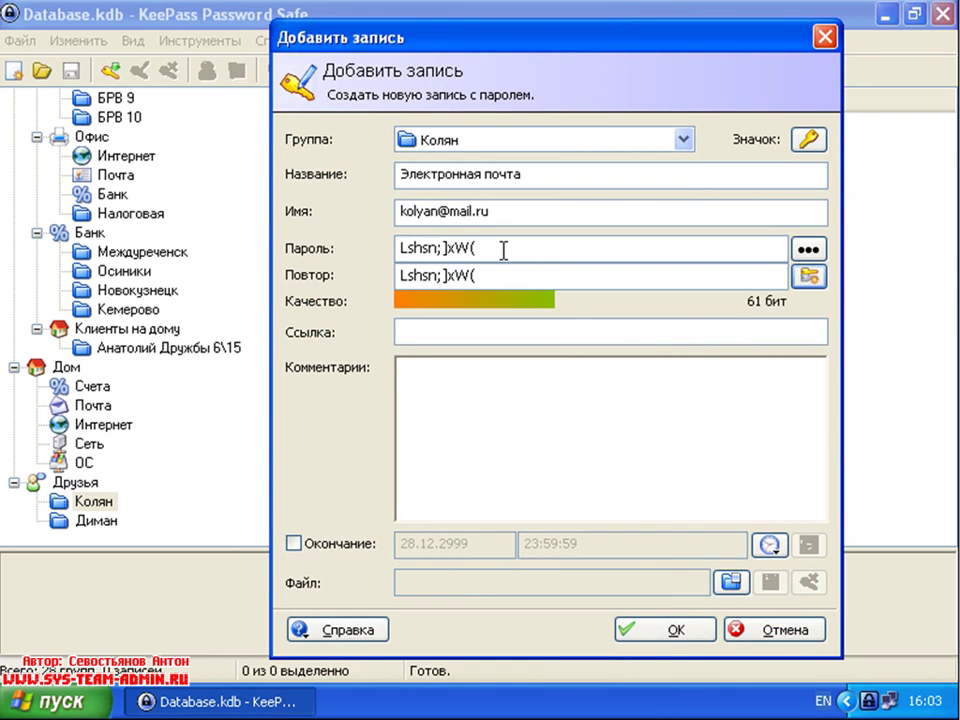
{"action": "left_click_drag", "start_coordinate": [519, 249], "coordinate": [398, 258]}
{"action": "left_click_drag", "start_coordinate": [497, 274], "coordinate": [381, 272]}
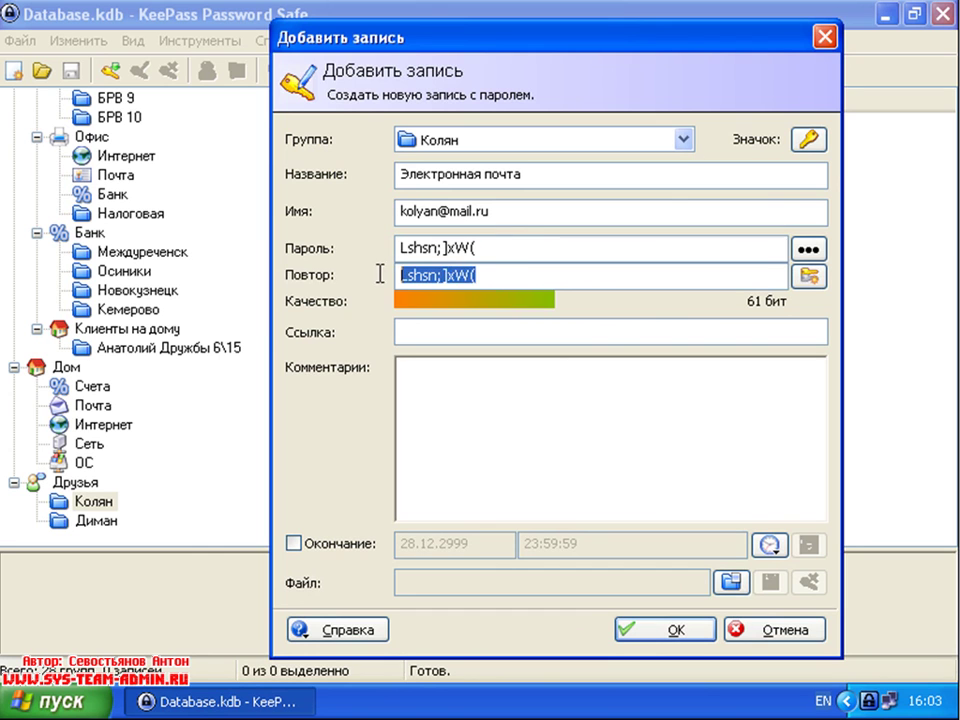
{"action": "left_click_drag", "start_coordinate": [503, 248], "coordinate": [388, 250]}
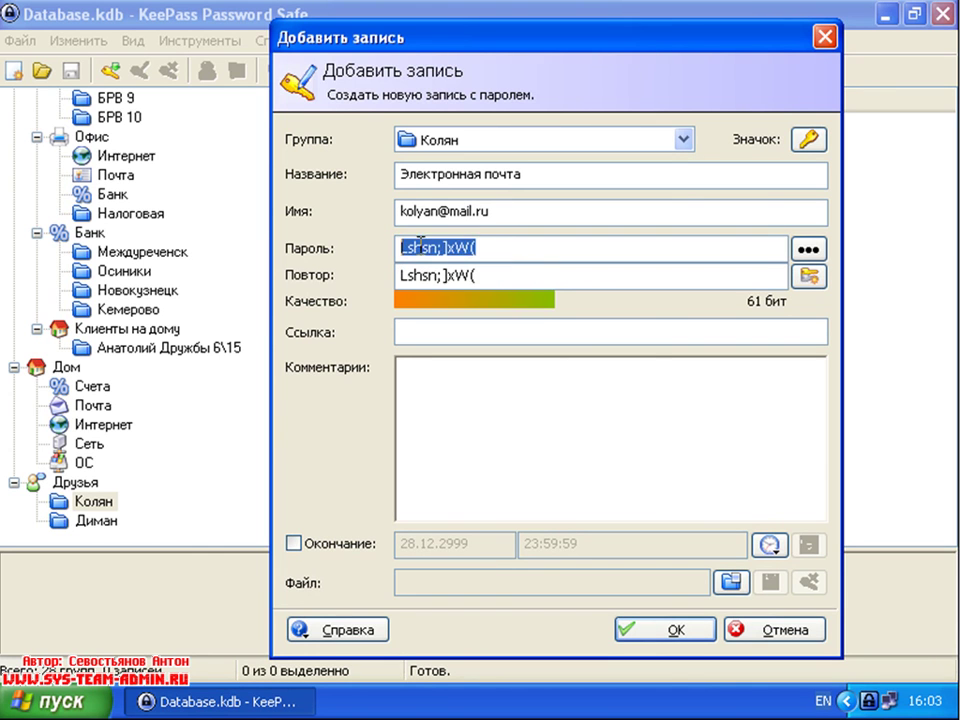
{"action": "left_click", "coordinate": [473, 329]}
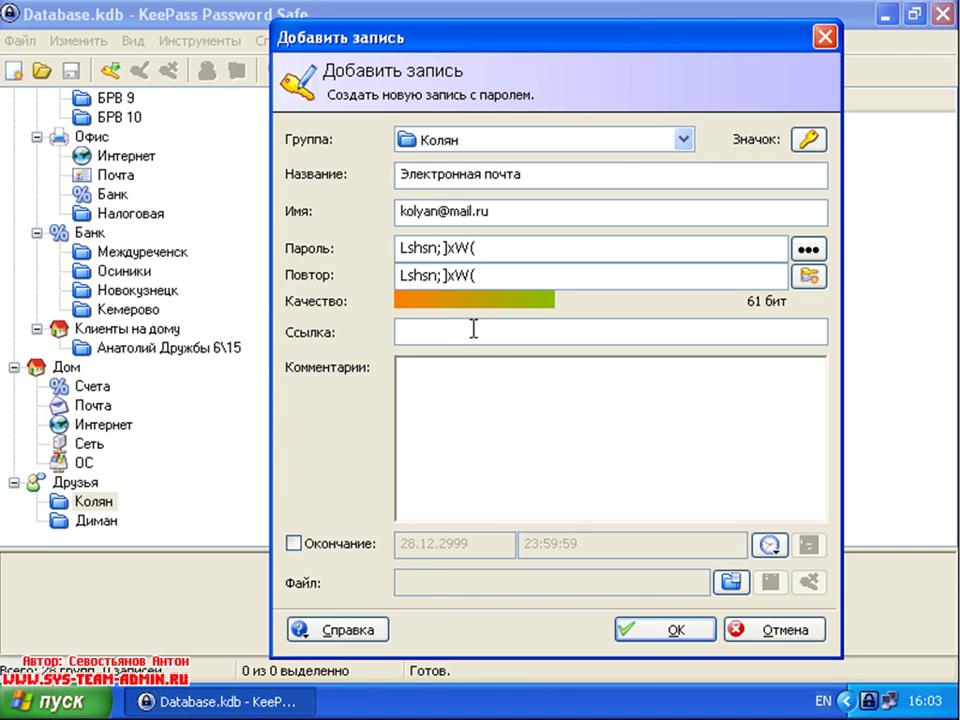
{"action": "type", "text": "www.mail.ru"}
Step: Write 'Восстановление пароля' in the comments, plus the question 'Имя моего брата' and its answer
{"action": "left_click", "coordinate": [519, 403]}
{"action": "type", "text": "D"}
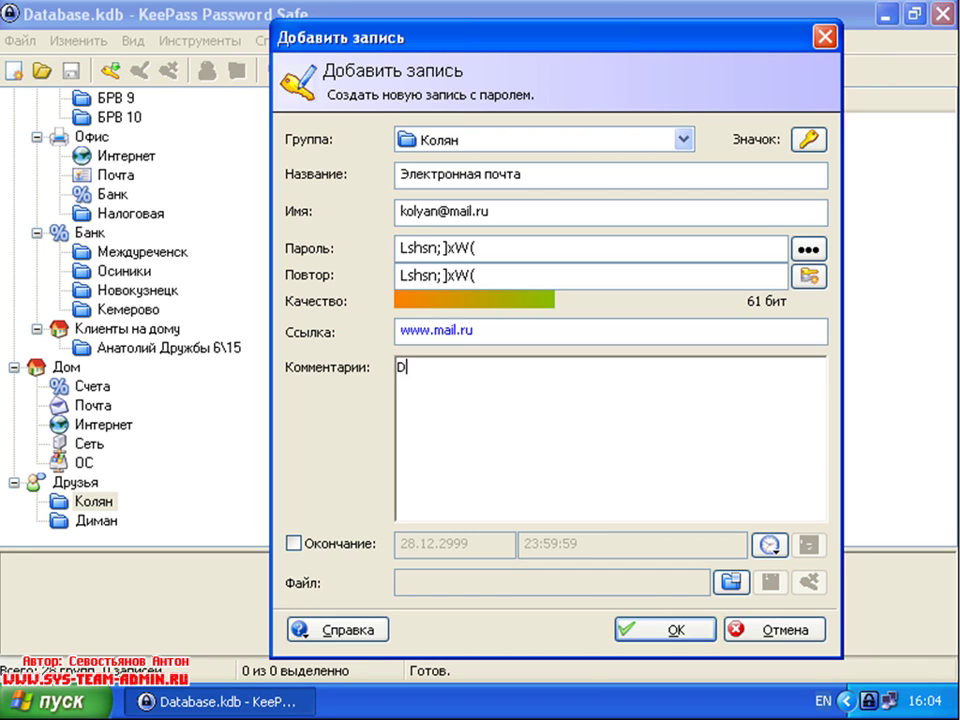
{"action": "type", "text": "Восстанов"}
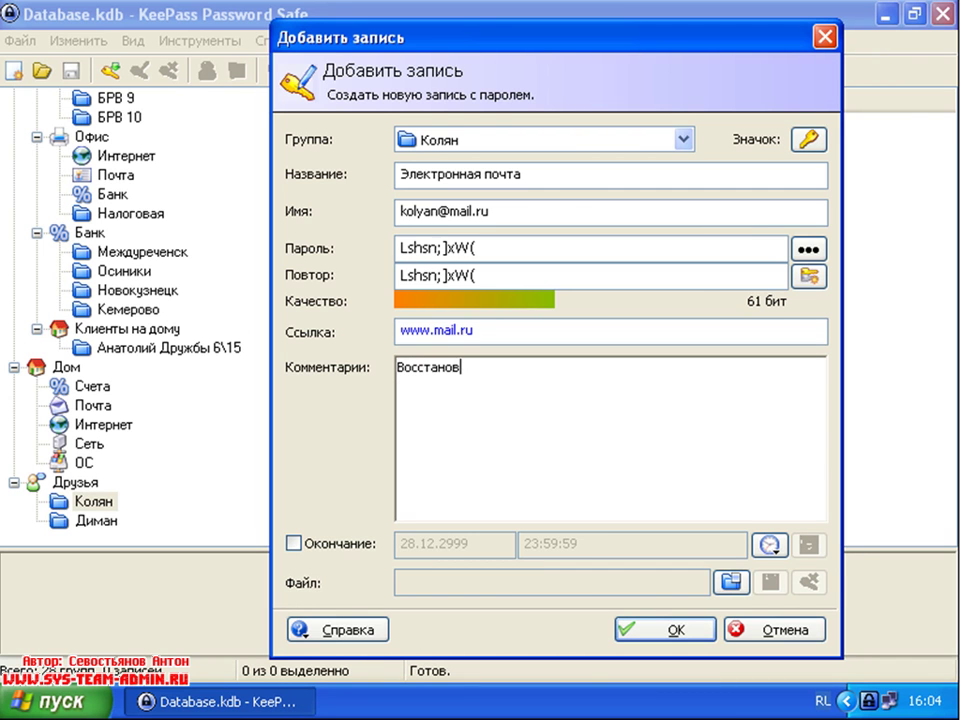
{"action": "type", "text": "ление пароля"}
{"action": "key", "text": "Return"}
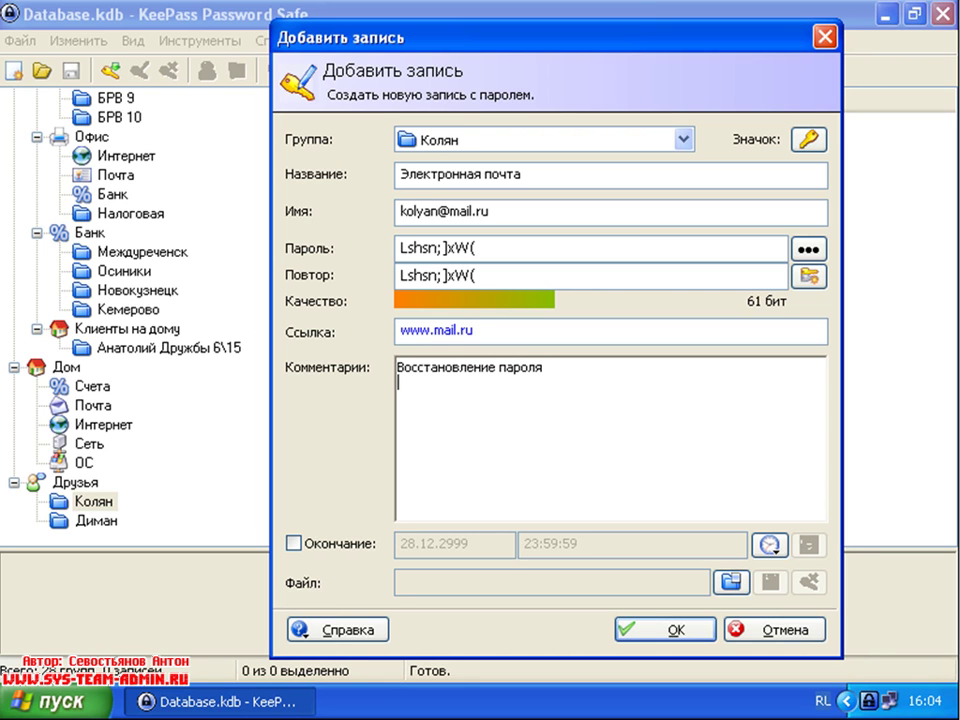
{"action": "type", "text": "Вопрос - Имя мое"}
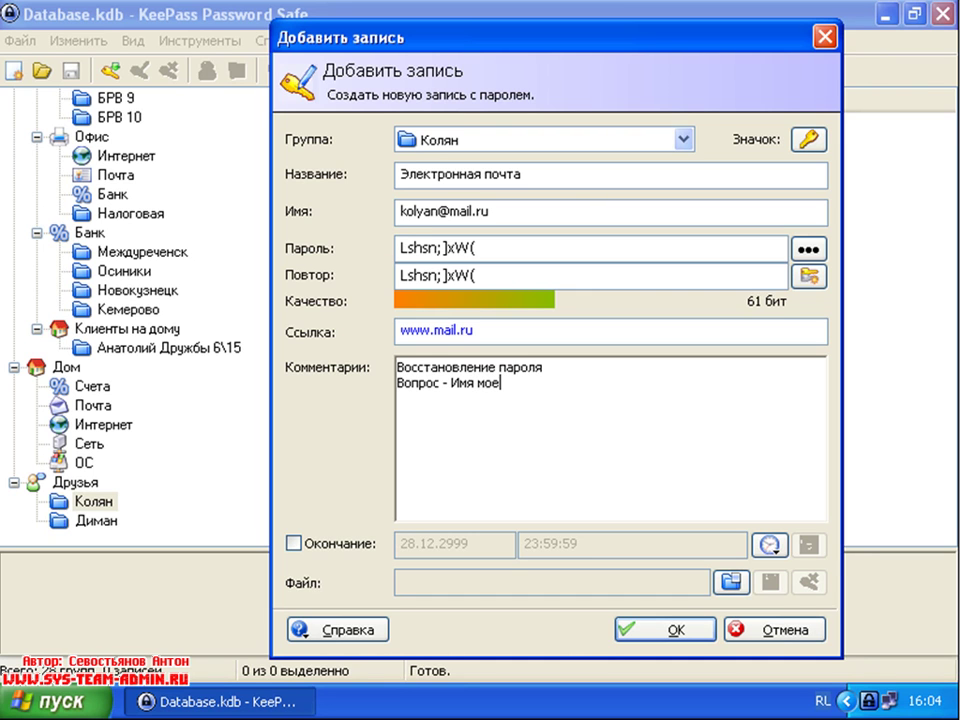
{"action": "type", "text": "го брата "}
{"action": "type", "text": "Ответ"}
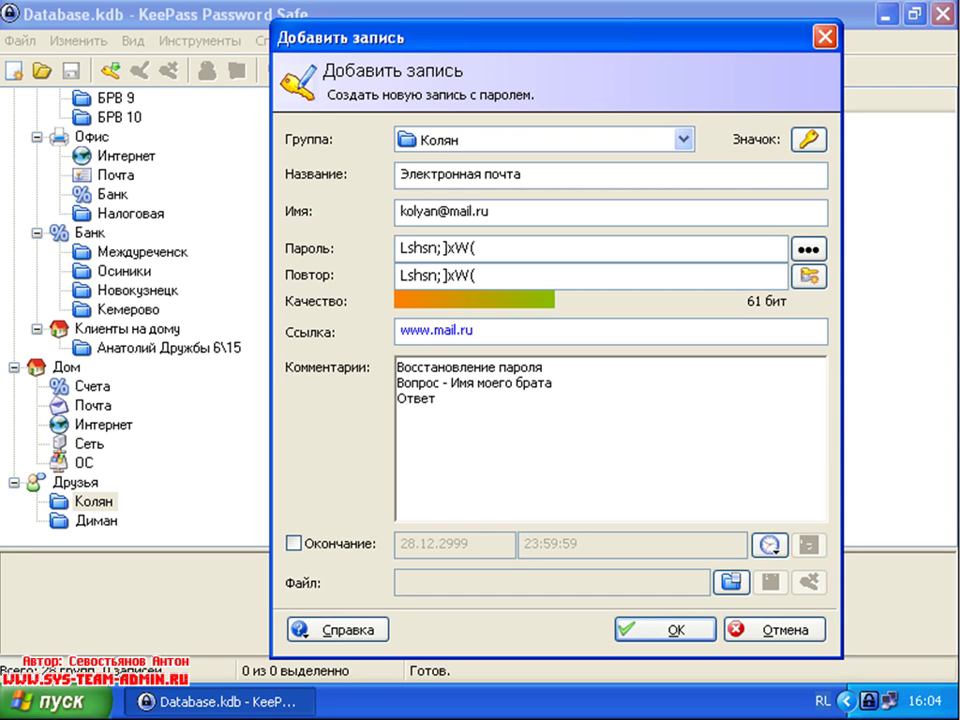
{"action": "type", "text": " - Сергей"}
Step: Save the e-mail entry, lock KeePass without saving, and briefly browse My Computer's drives
{"action": "left_click", "coordinate": [667, 630]}
{"action": "left_click", "coordinate": [886, 16]}
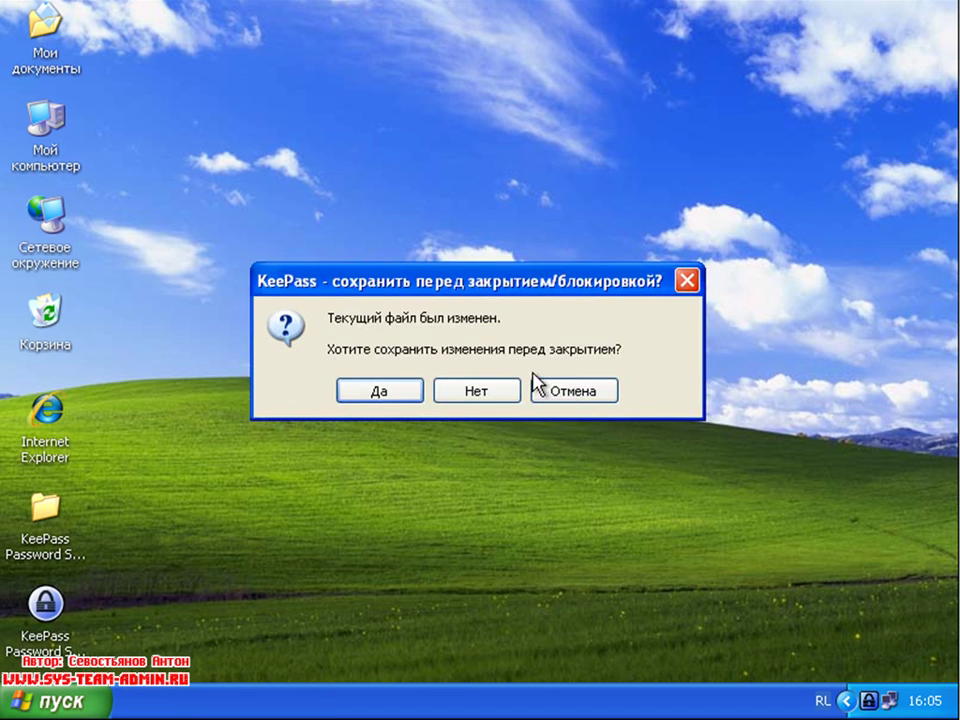
{"action": "left_click", "coordinate": [578, 392]}
{"action": "double_click", "coordinate": [45, 118]}
{"action": "left_click_drag", "start_coordinate": [385, 35], "coordinate": [540, 96]}
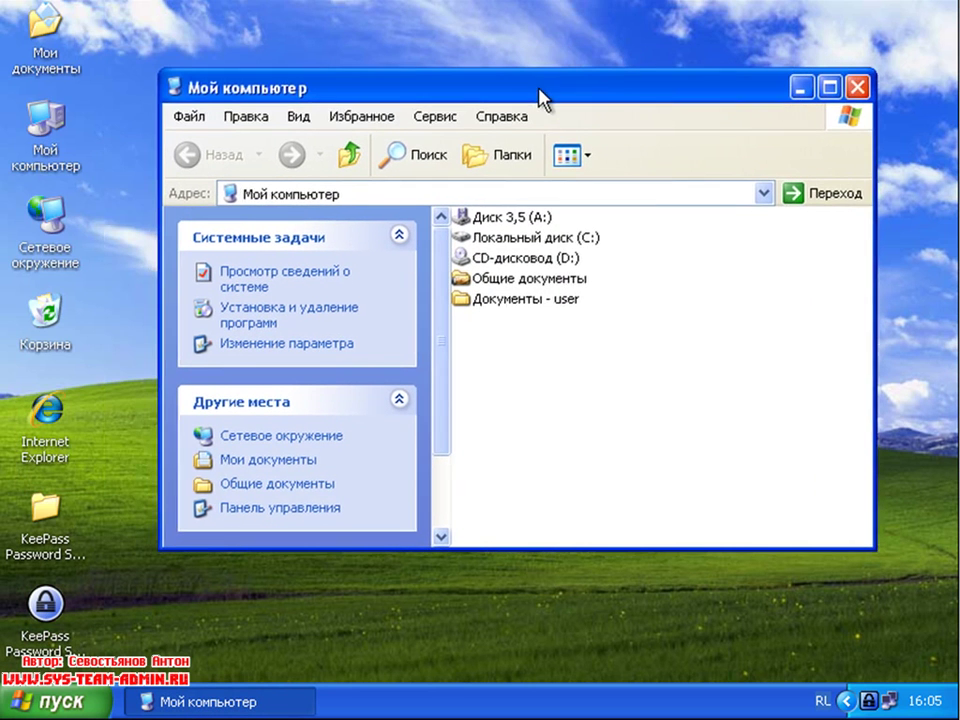
{"action": "left_click", "coordinate": [547, 241]}
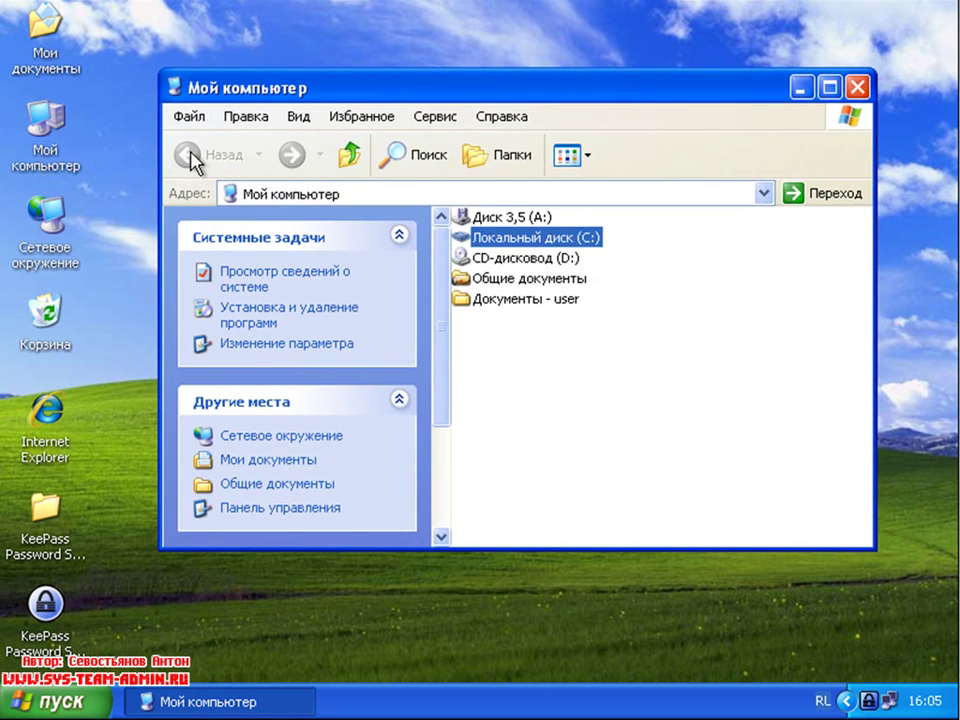
{"action": "left_click", "coordinate": [857, 87]}
Step: In Мои документы, switch to List view and create a text document named По работе
{"action": "double_click", "coordinate": [38, 50]}
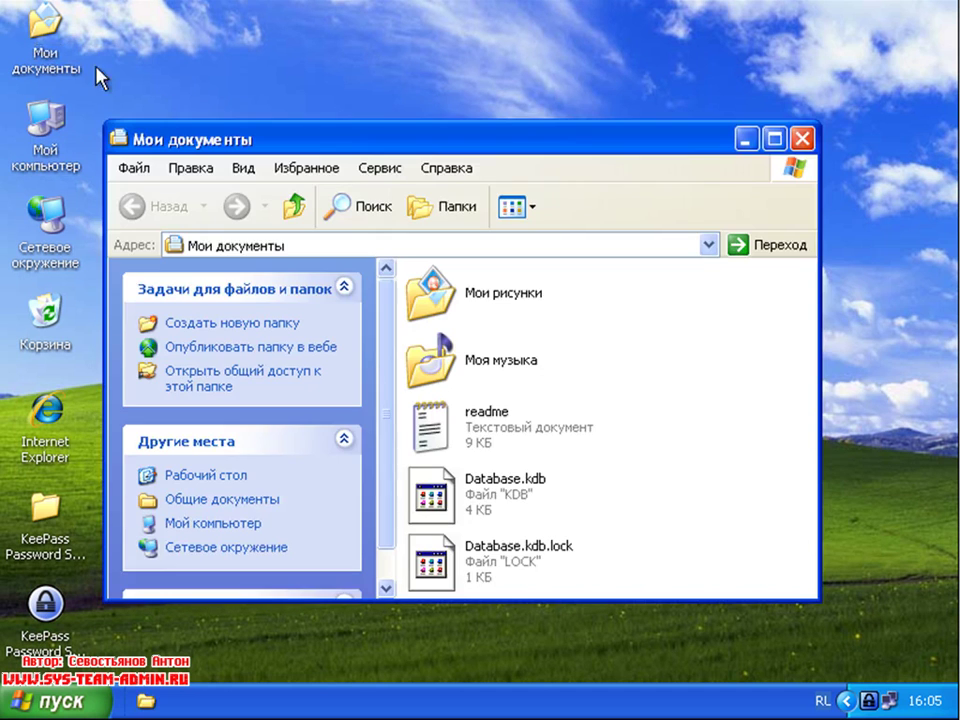
{"action": "left_click", "coordinate": [520, 210]}
{"action": "left_click", "coordinate": [563, 304]}
{"action": "right_click", "coordinate": [444, 405]}
{"action": "mouse_move", "coordinate": [524, 574]}
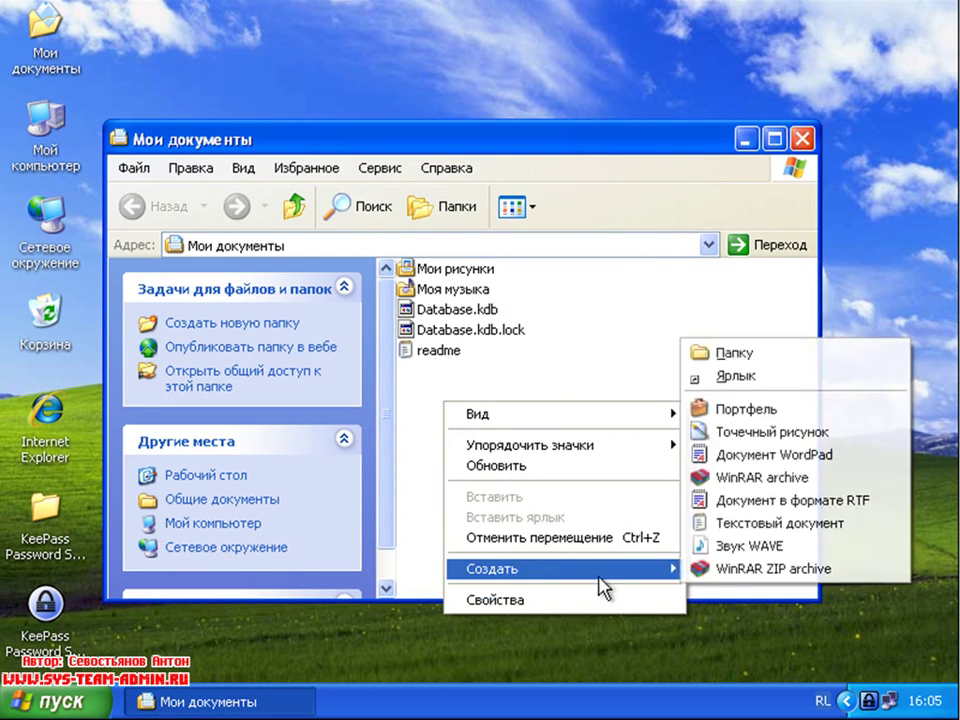
{"action": "left_click", "coordinate": [745, 521]}
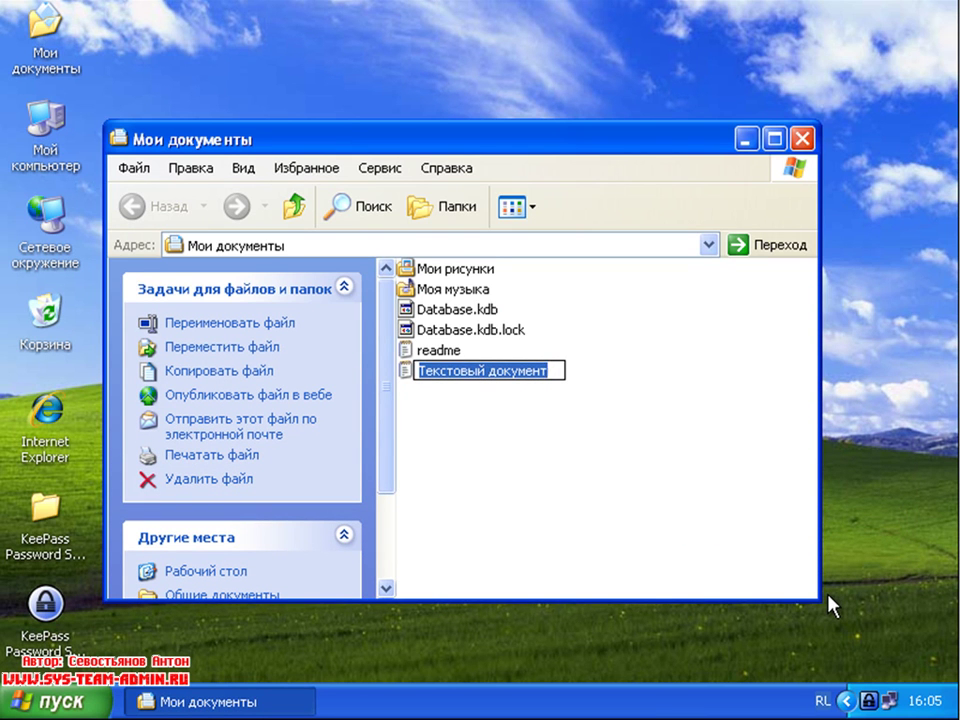
{"action": "type", "text": "По работе"}
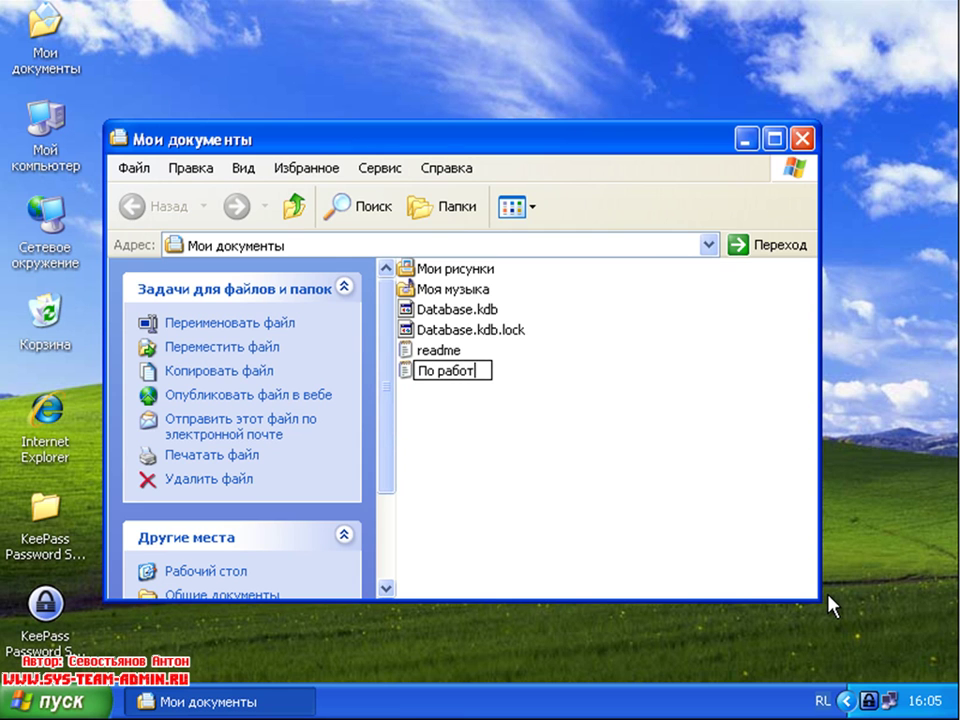
{"action": "left_click", "coordinate": [671, 538]}
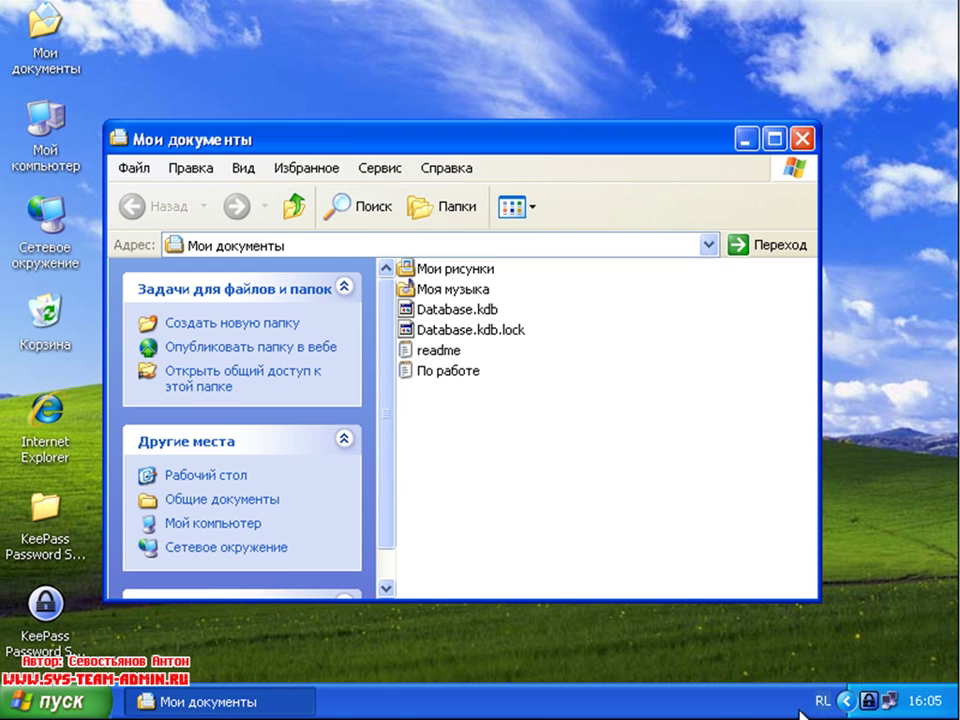
{"action": "left_click", "coordinate": [867, 700]}
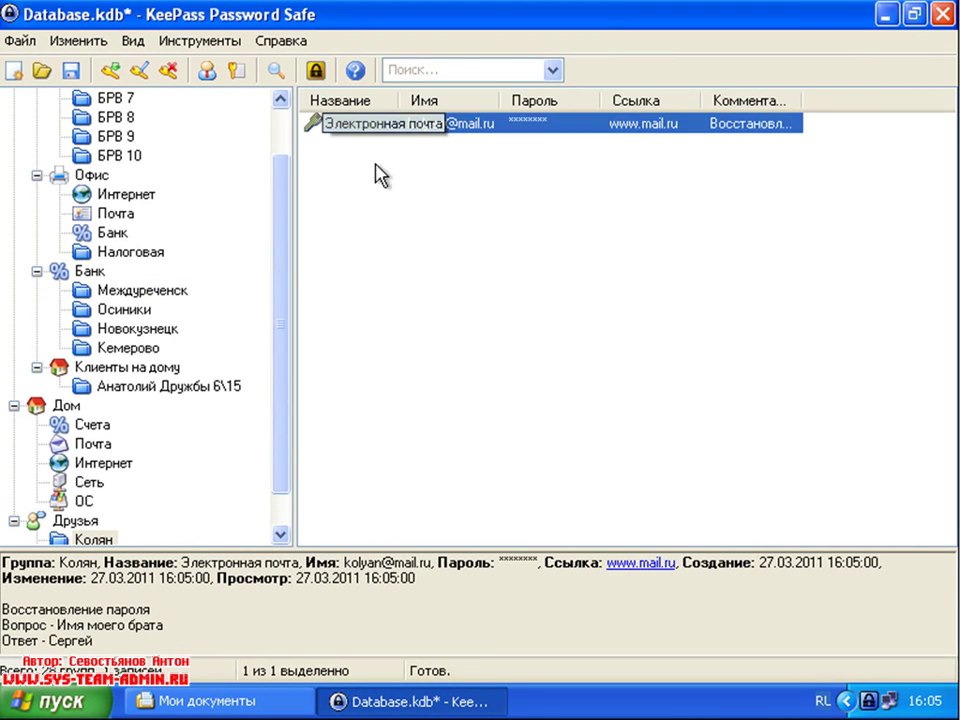
Step: Lock KeePass to the tray, saving the database changes first
{"action": "left_click", "coordinate": [435, 702]}
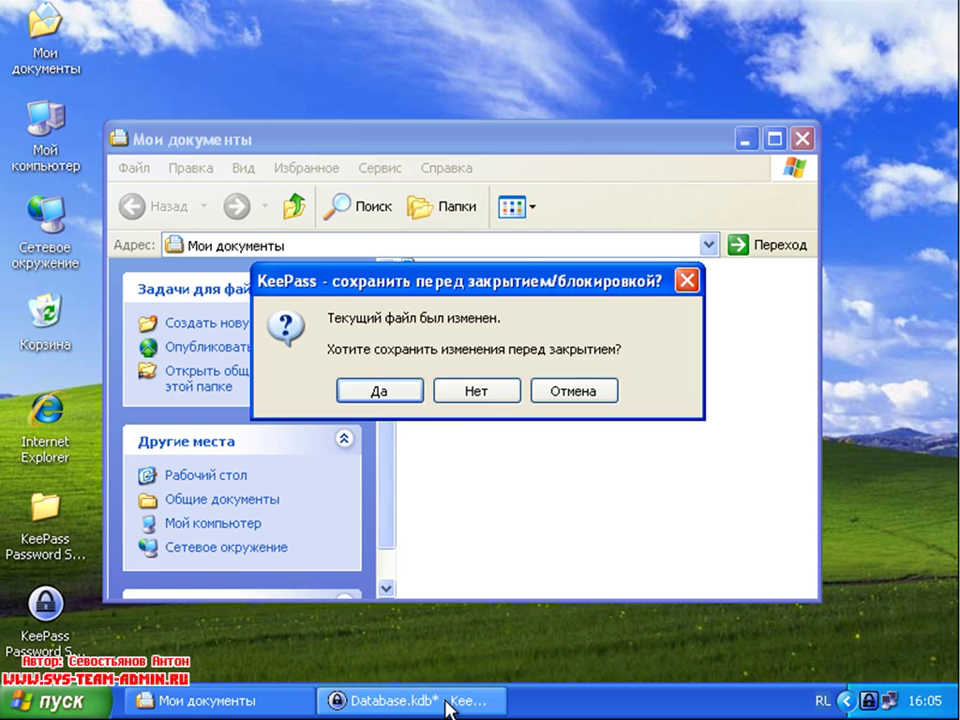
{"action": "left_click", "coordinate": [378, 391]}
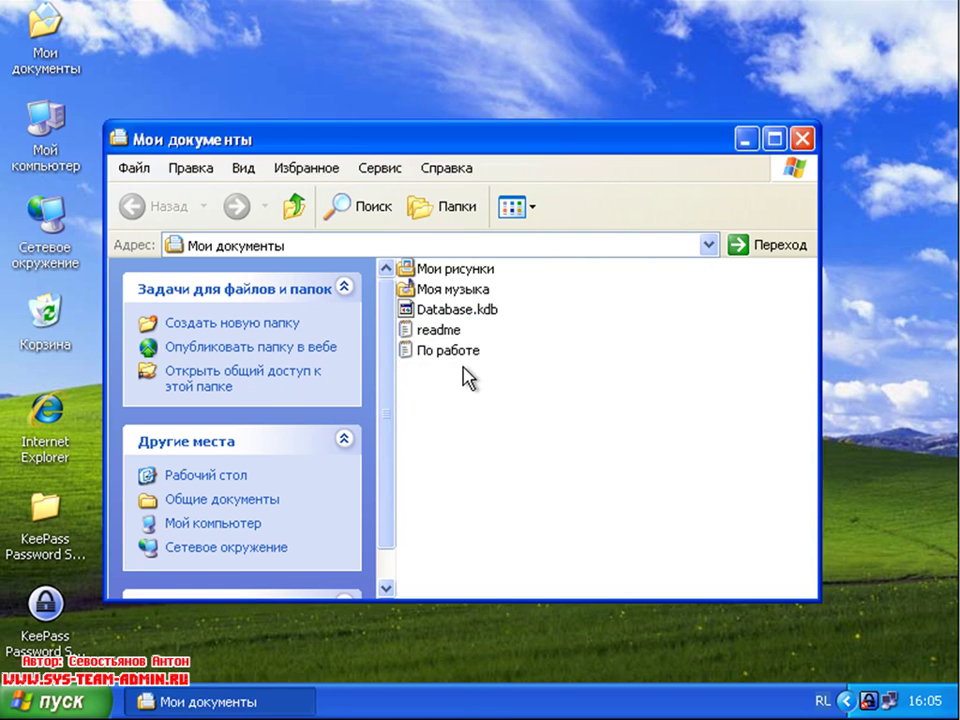
Step: Type a contact's name and e-mail address into По работе and save it on closing Notepad
{"action": "double_click", "coordinate": [448, 350]}
{"action": "type", "text": "каук"}
{"action": "key", "text": "BackSpace"}
{"action": "key", "text": "BackSpace"}
{"action": "key", "text": "BackSpace"}
{"action": "type", "text": "Анати"}
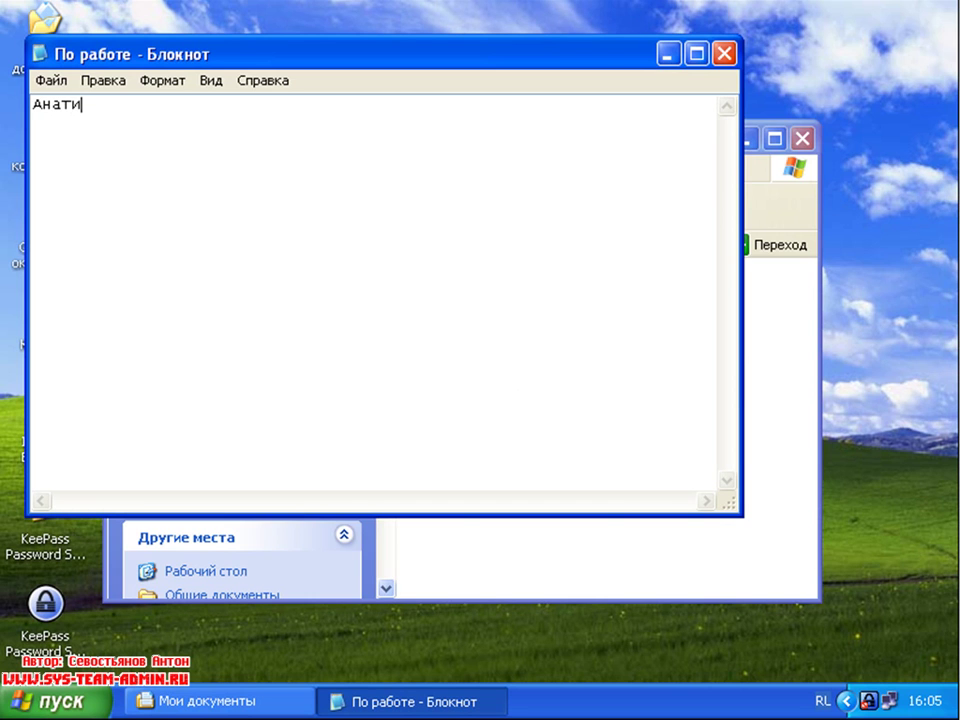
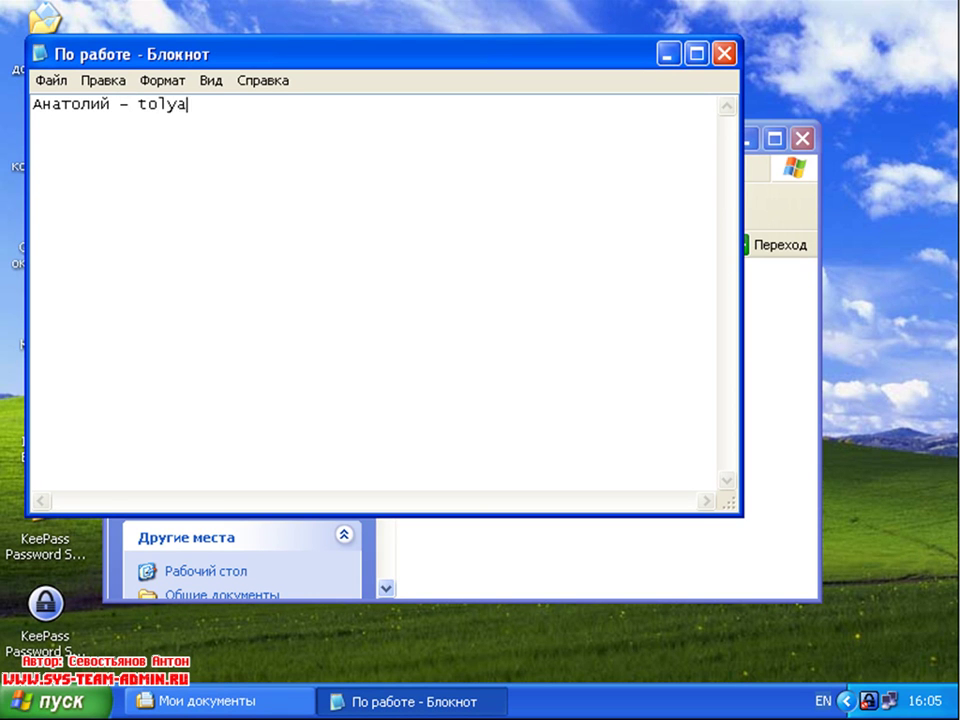
{"action": "left_click", "coordinate": [723, 54]}
{"action": "left_click", "coordinate": [417, 438]}
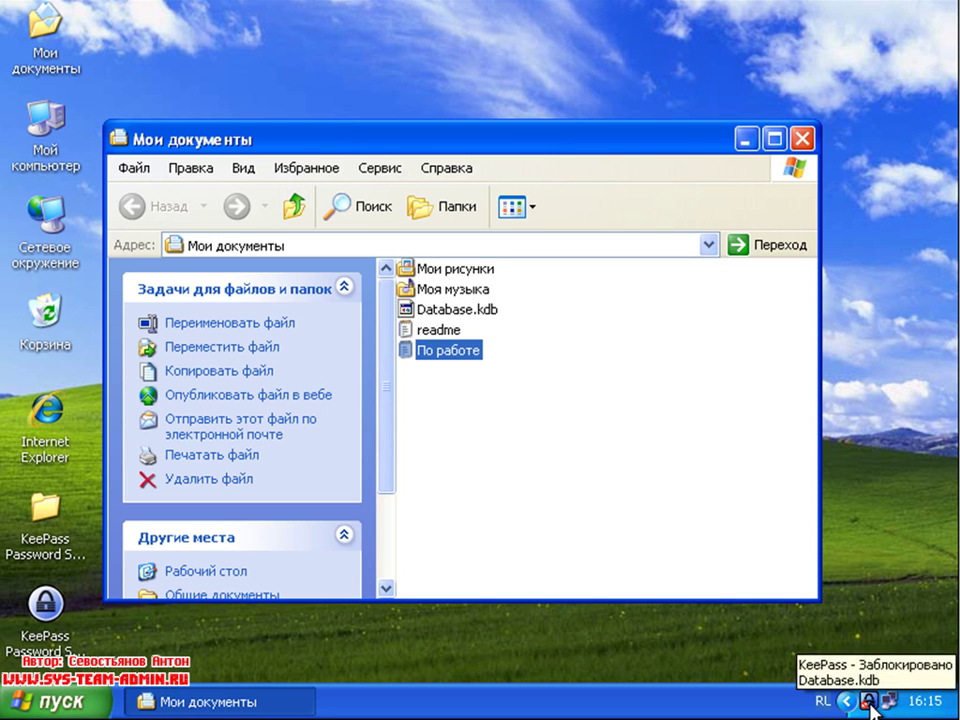
Step: Restore KeePass from the tray and unlock Database.kdb with the master password
{"action": "double_click", "coordinate": [869, 703]}
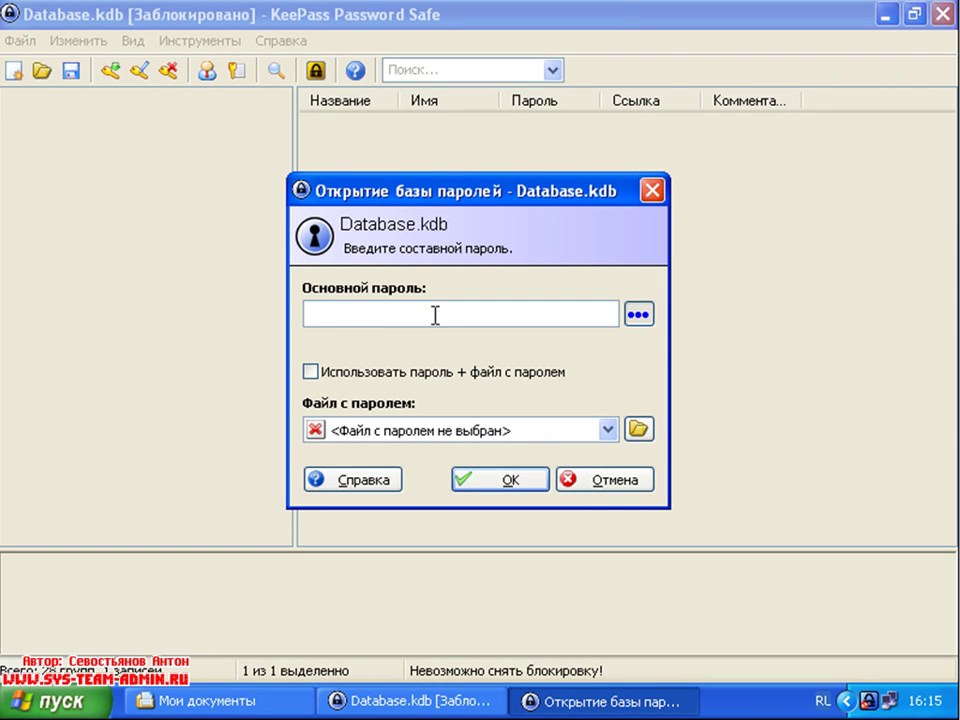
{"action": "type", "text": "*******"}
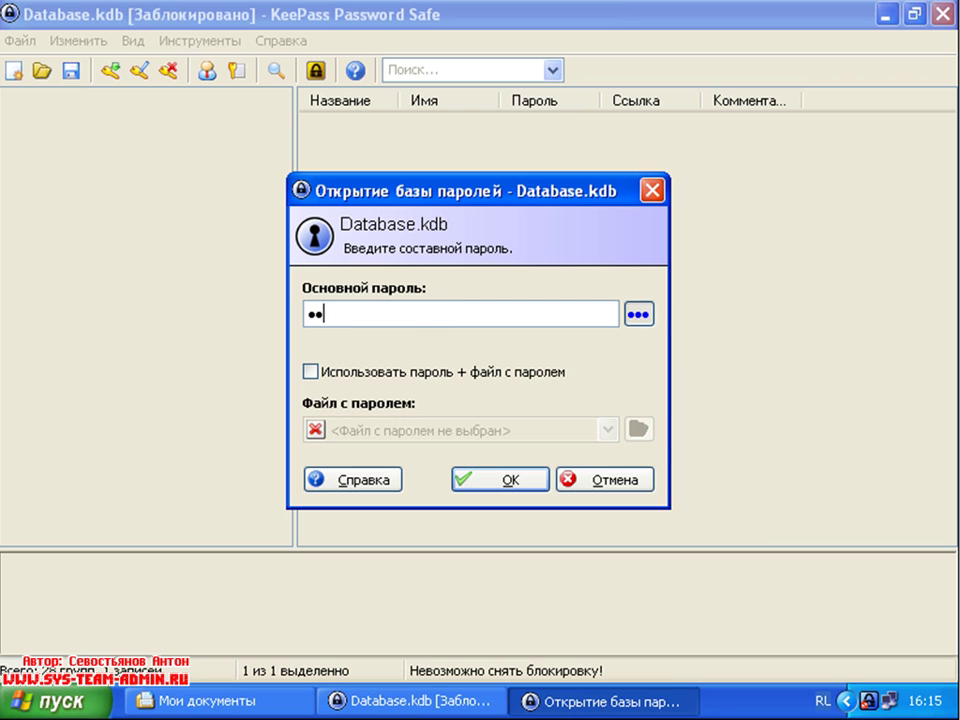
{"action": "key", "text": "Return"}
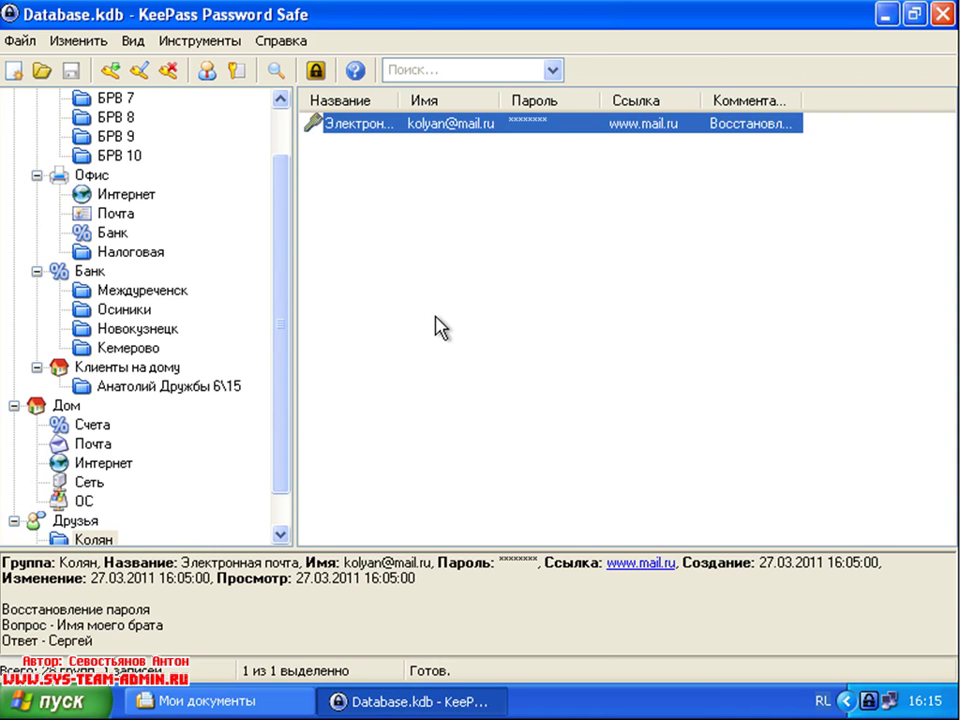
Step: Open the Электронная почта entry for editing
{"action": "double_click", "coordinate": [455, 127]}
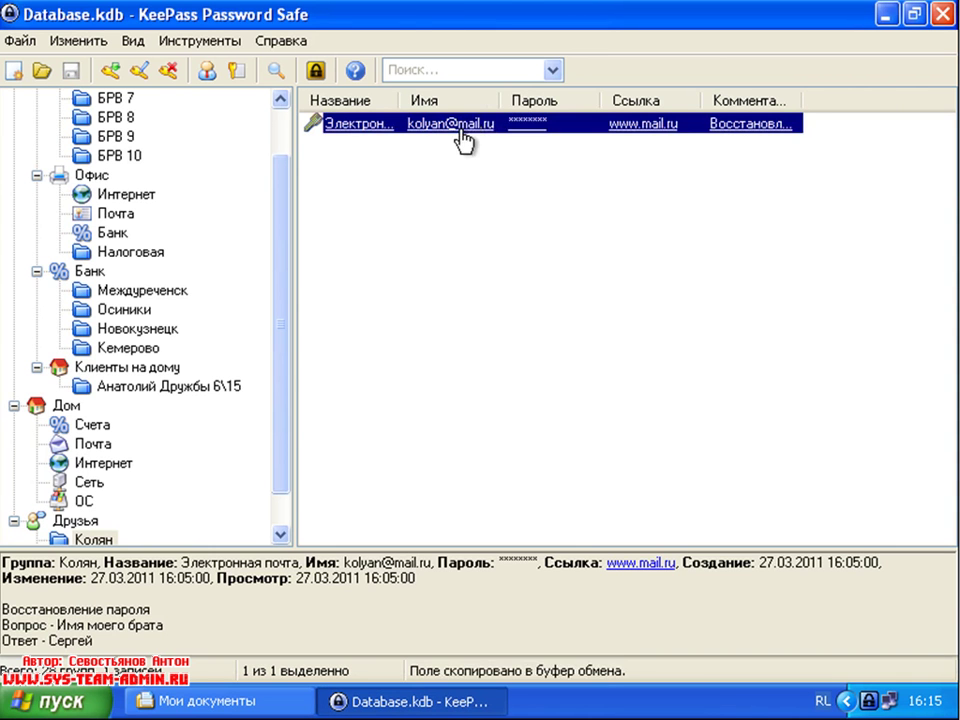
{"action": "right_click", "coordinate": [455, 131]}
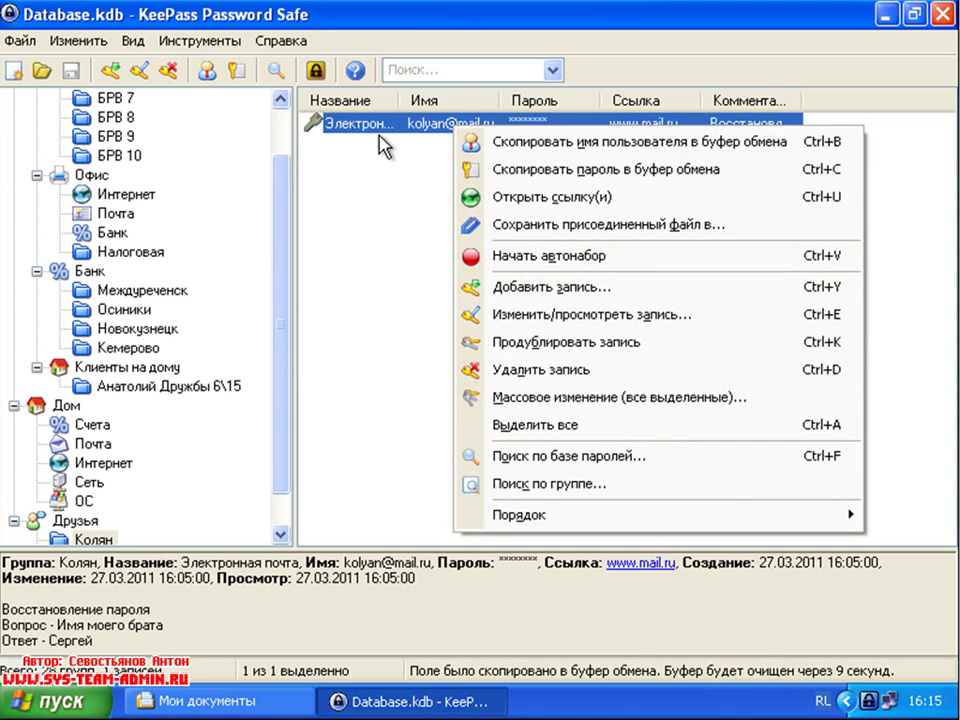
{"action": "left_click", "coordinate": [383, 131]}
{"action": "double_click", "coordinate": [383, 131]}
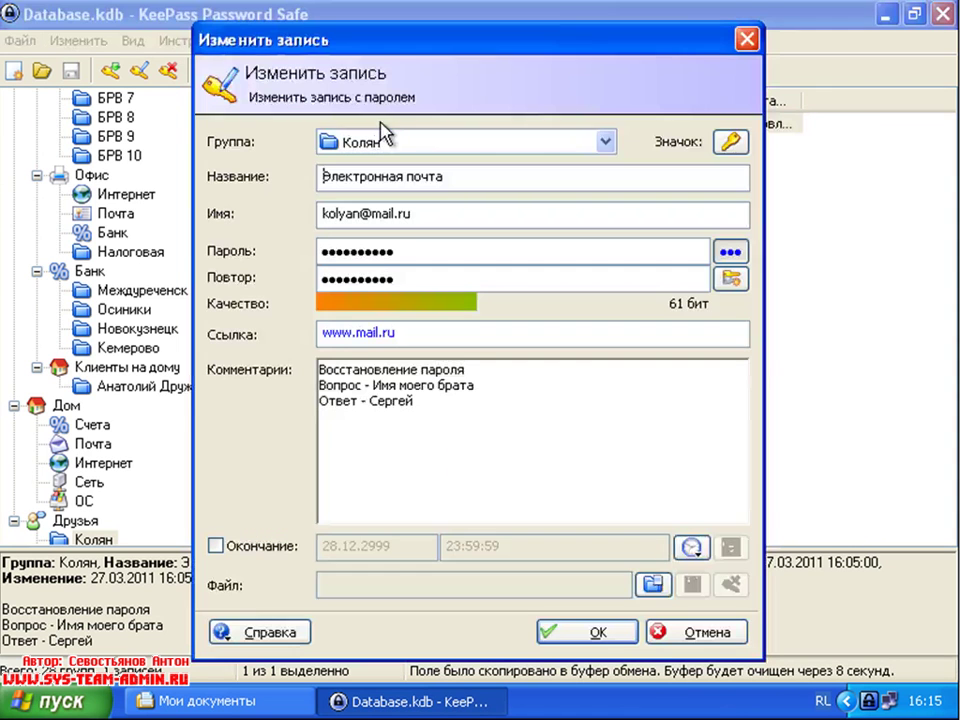
Step: Attach По работе.txt to the Электронная почта entry and save it
{"action": "left_click", "coordinate": [653, 585]}
{"action": "left_click", "coordinate": [349, 248]}
{"action": "left_click", "coordinate": [778, 497]}
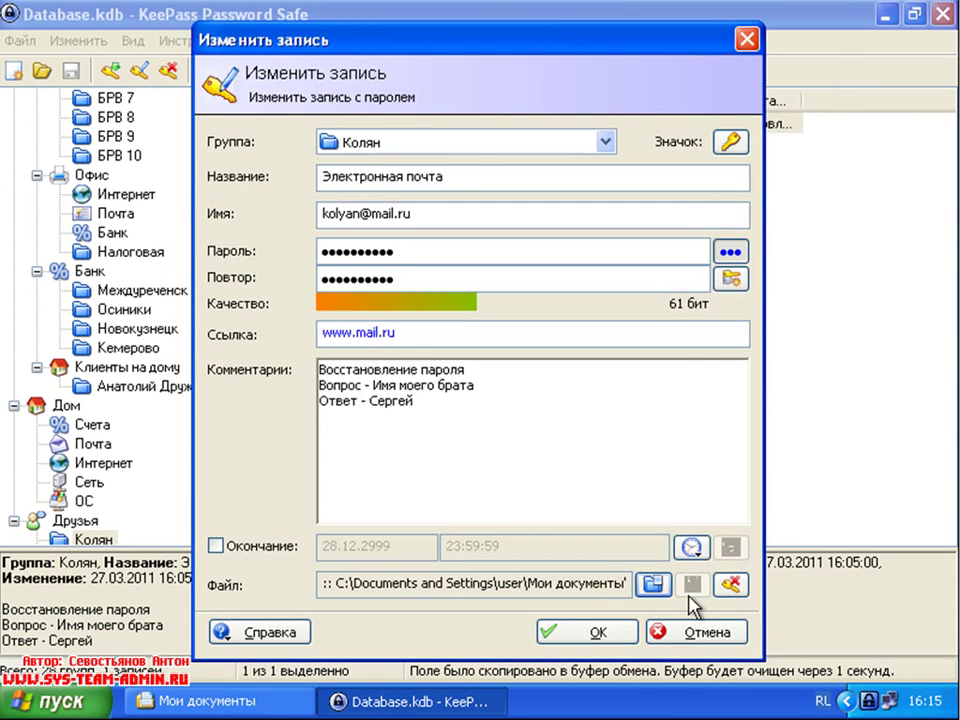
{"action": "left_click", "coordinate": [581, 636]}
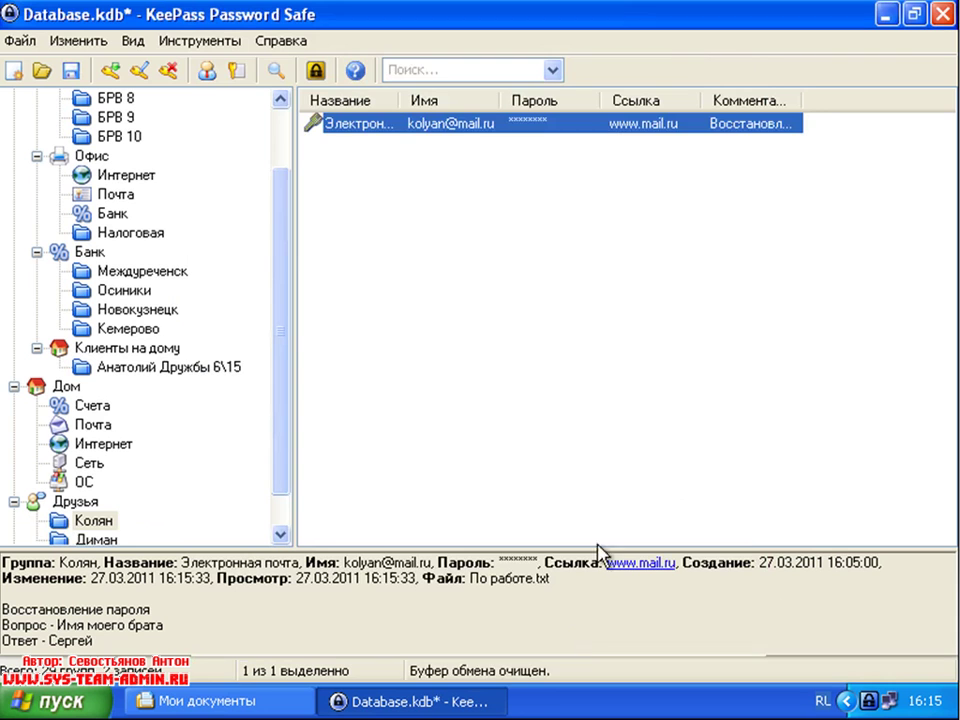
Step: Reopen the entry to verify the По работе.txt attachment, then close it
{"action": "double_click", "coordinate": [376, 140]}
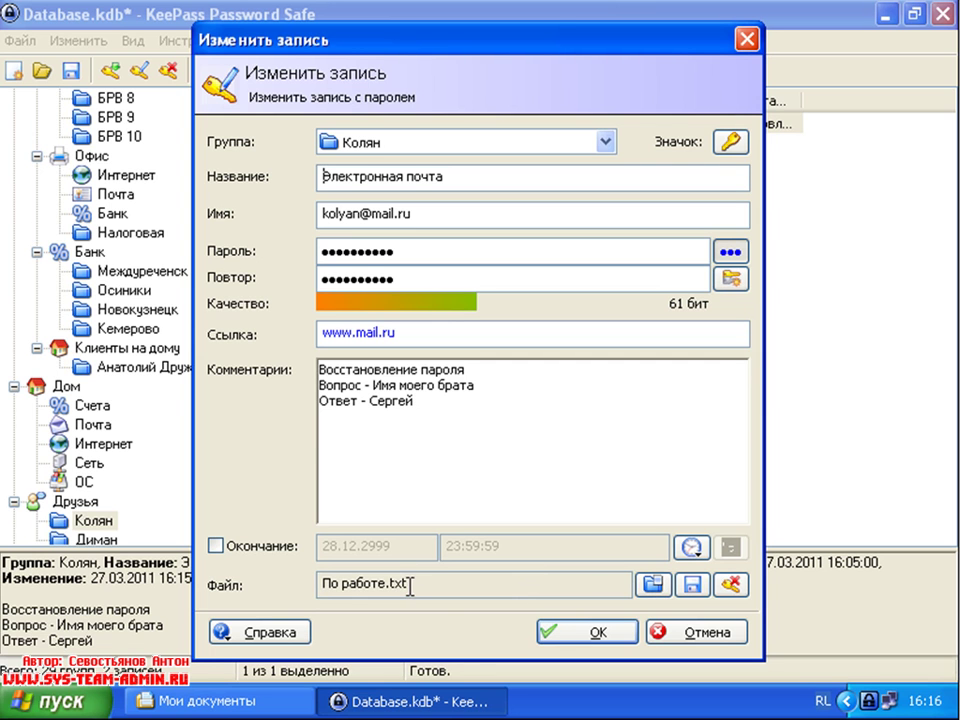
{"action": "mouse_move", "coordinate": [355, 46]}
{"action": "left_mouse_down"}
{"action": "mouse_move", "coordinate": [362, 248]}
{"action": "mouse_move", "coordinate": [384, 169]}
{"action": "mouse_move", "coordinate": [364, 32]}
{"action": "left_mouse_up"}
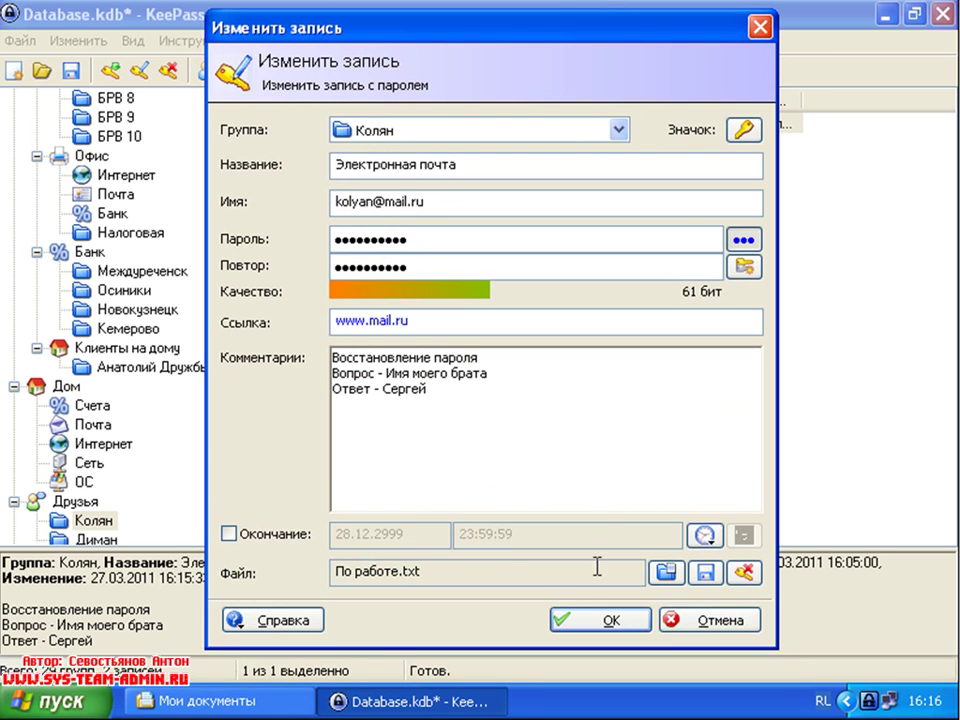
{"action": "left_click", "coordinate": [607, 622]}
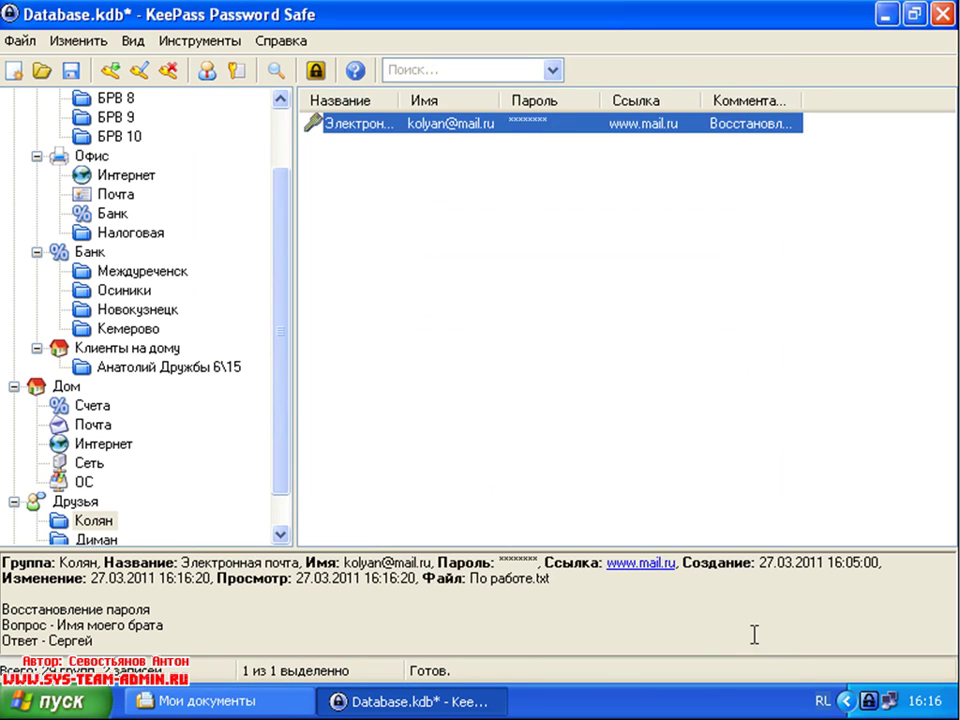
{"action": "left_click", "coordinate": [416, 208]}
Step: Scroll the group tree down to Дом and select its Интернет subgroup
{"action": "left_click_drag", "start_coordinate": [283, 240], "coordinate": [285, 150]}
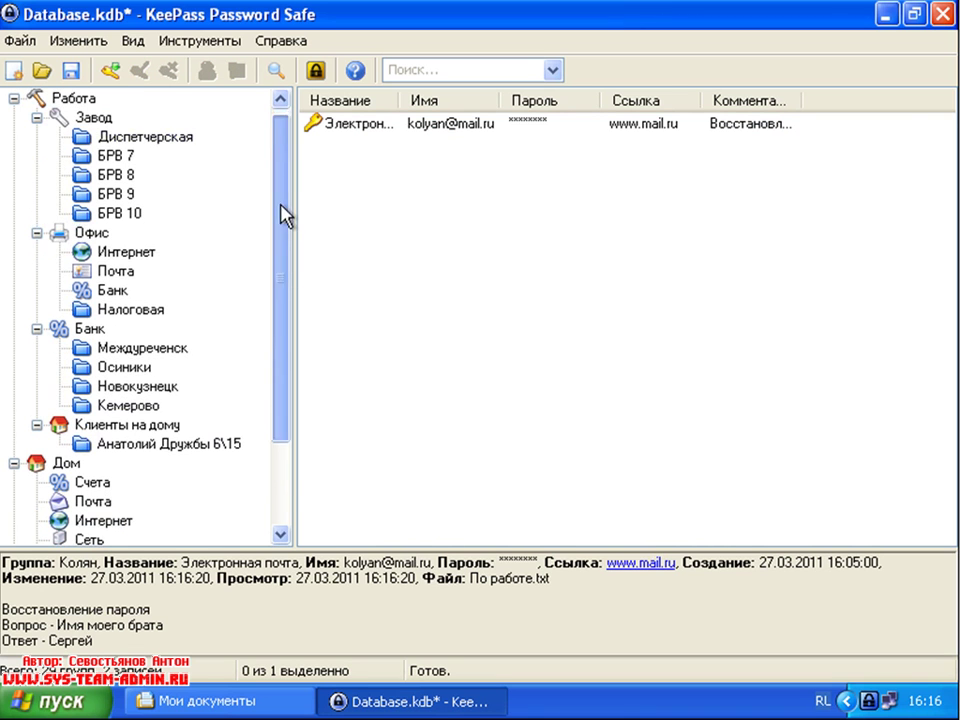
{"action": "left_click_drag", "start_coordinate": [285, 208], "coordinate": [281, 392]}
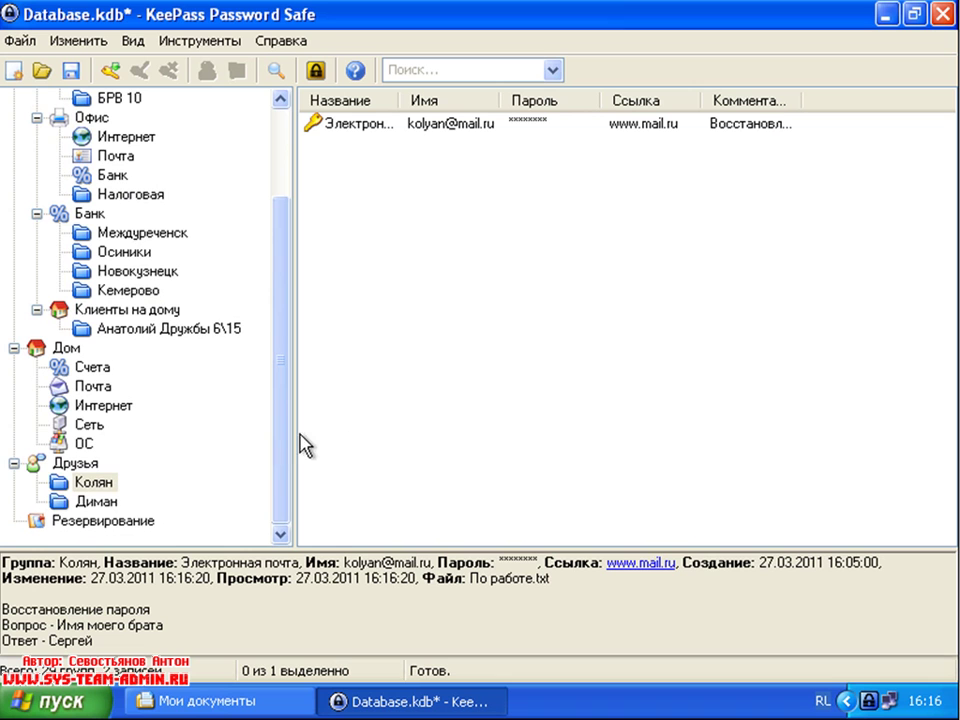
{"action": "mouse_move", "coordinate": [279, 436]}
{"action": "left_mouse_down"}
{"action": "mouse_move", "coordinate": [290, 345]}
{"action": "mouse_move", "coordinate": [287, 418]}
{"action": "left_mouse_up"}
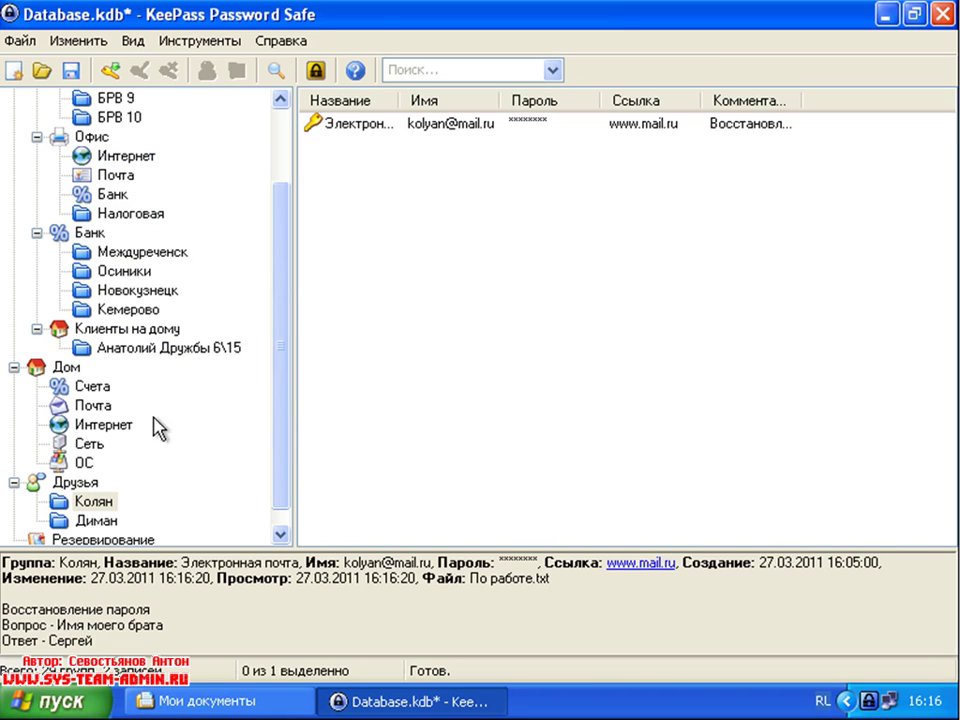
{"action": "left_click", "coordinate": [118, 425]}
{"action": "right_click", "coordinate": [392, 203]}
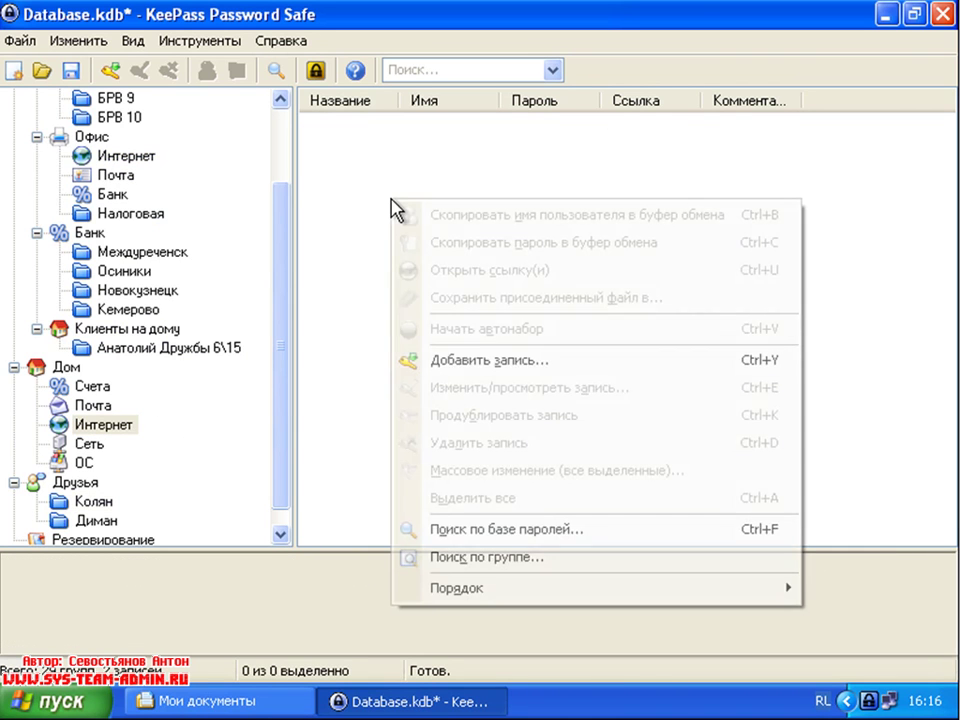
{"action": "left_click", "coordinate": [498, 361]}
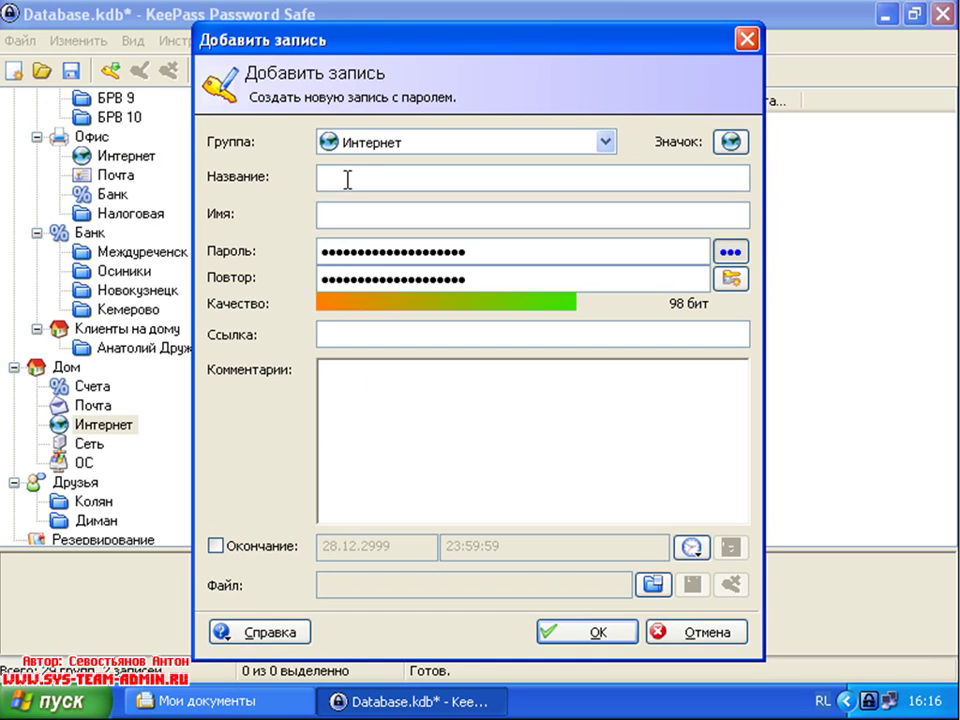
{"action": "type", "text": "щщщ"}
{"action": "key", "text": "BackSpace"}
{"action": "key", "text": "BackSpace"}
{"action": "key", "text": "BackSpace"}
{"action": "key", "text": "alt+shift"}
{"action": "type", "text": "www.bmp.net.ua"}
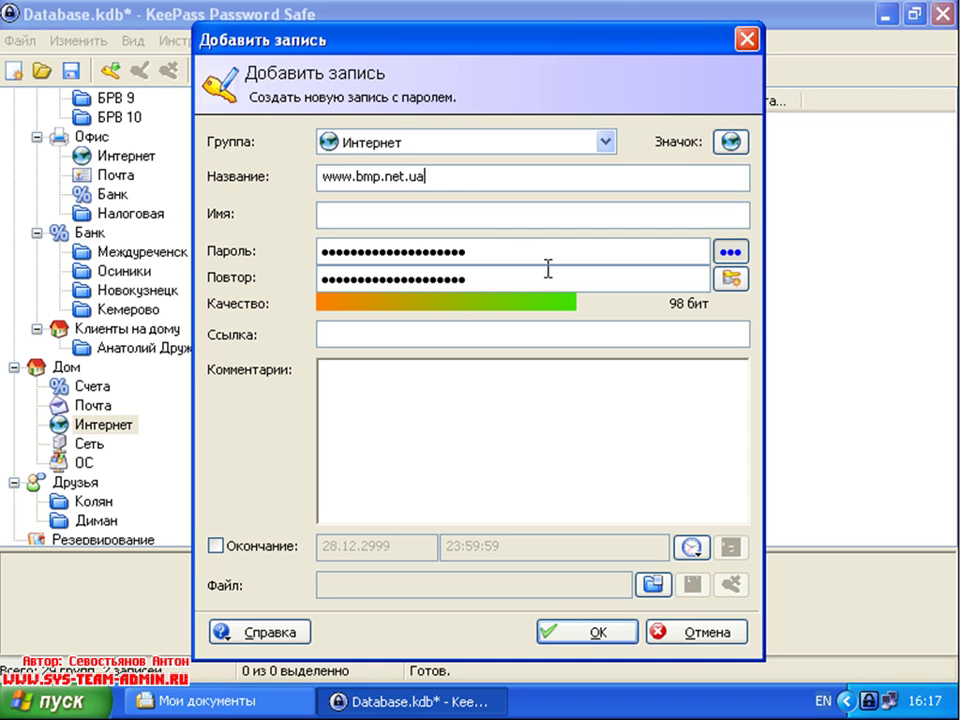
{"action": "left_click_drag", "start_coordinate": [454, 169], "coordinate": [274, 180]}
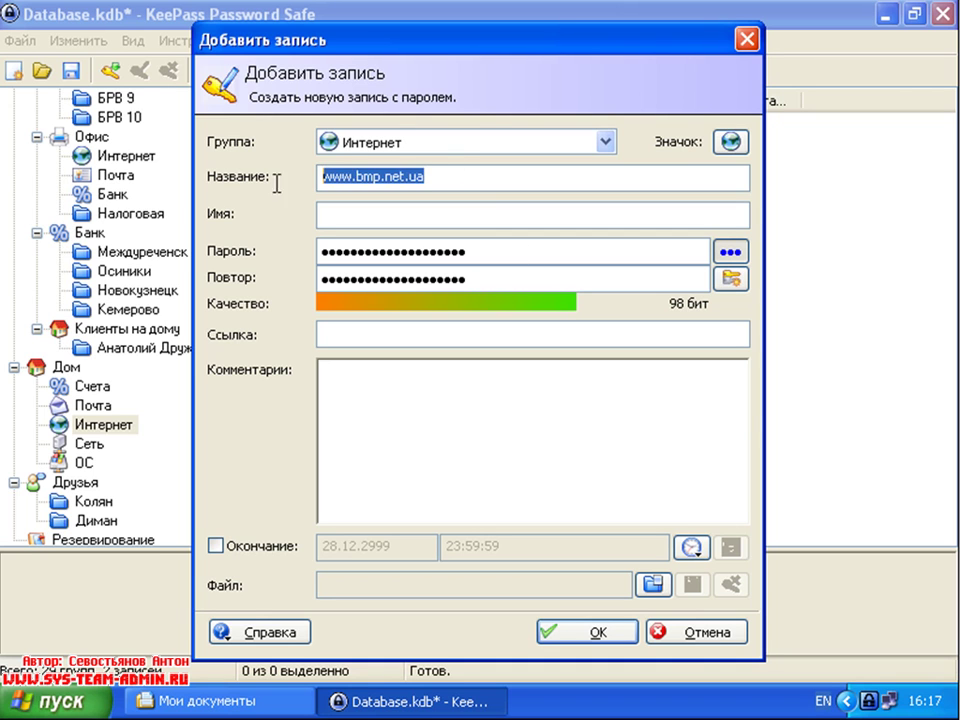
{"action": "left_click", "coordinate": [364, 335]}
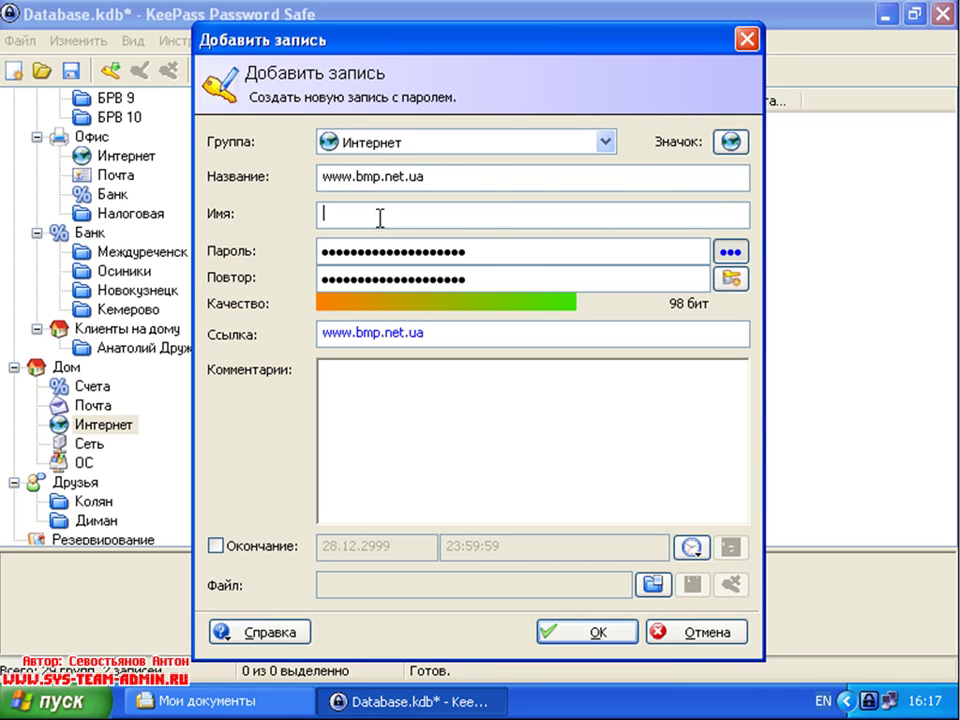
Step: Enter the login name and a new password in both password fields, then save the entry
{"action": "left_click", "coordinate": [380, 217]}
{"action": "type", "text": "DV"}
{"action": "left_click", "coordinate": [491, 258]}
{"action": "key", "text": "BackSpace"}
{"action": "key", "text": "BackSpace"}
{"action": "key", "text": "BackSpace"}
{"action": "key", "text": "BackSpace"}
{"action": "key", "text": "BackSpace"}
{"action": "key", "text": "BackSpace"}
{"action": "key", "text": "BackSpace"}
{"action": "key", "text": "BackSpace"}
{"action": "key", "text": "BackSpace"}
{"action": "key", "text": "BackSpace"}
{"action": "key", "text": "BackSpace"}
{"action": "key", "text": "BackSpace"}
{"action": "key", "text": "BackSpace"}
{"action": "key", "text": "BackSpace"}
{"action": "key", "text": "BackSpace"}
{"action": "key", "text": "BackSpace"}
{"action": "key", "text": "BackSpace"}
{"action": "key", "text": "BackSpace"}
{"action": "key", "text": "BackSpace"}
{"action": "key", "text": "BackSpace"}
{"action": "left_click", "coordinate": [491, 279]}
{"action": "key", "text": "BackSpace"}
{"action": "key", "text": "BackSpace"}
{"action": "key", "text": "BackSpace"}
{"action": "key", "text": "BackSpace"}
{"action": "key", "text": "BackSpace"}
{"action": "key", "text": "BackSpace"}
{"action": "key", "text": "BackSpace"}
{"action": "key", "text": "BackSpace"}
{"action": "key", "text": "BackSpace"}
{"action": "key", "text": "BackSpace"}
{"action": "key", "text": "BackSpace"}
{"action": "key", "text": "BackSpace"}
{"action": "key", "text": "BackSpace"}
{"action": "key", "text": "BackSpace"}
{"action": "key", "text": "BackSpace"}
{"action": "key", "text": "BackSpace"}
{"action": "key", "text": "BackSpace"}
{"action": "key", "text": "BackSpace"}
{"action": "key", "text": "BackSpace"}
{"action": "key", "text": "BackSpace"}
{"action": "left_click", "coordinate": [417, 250]}
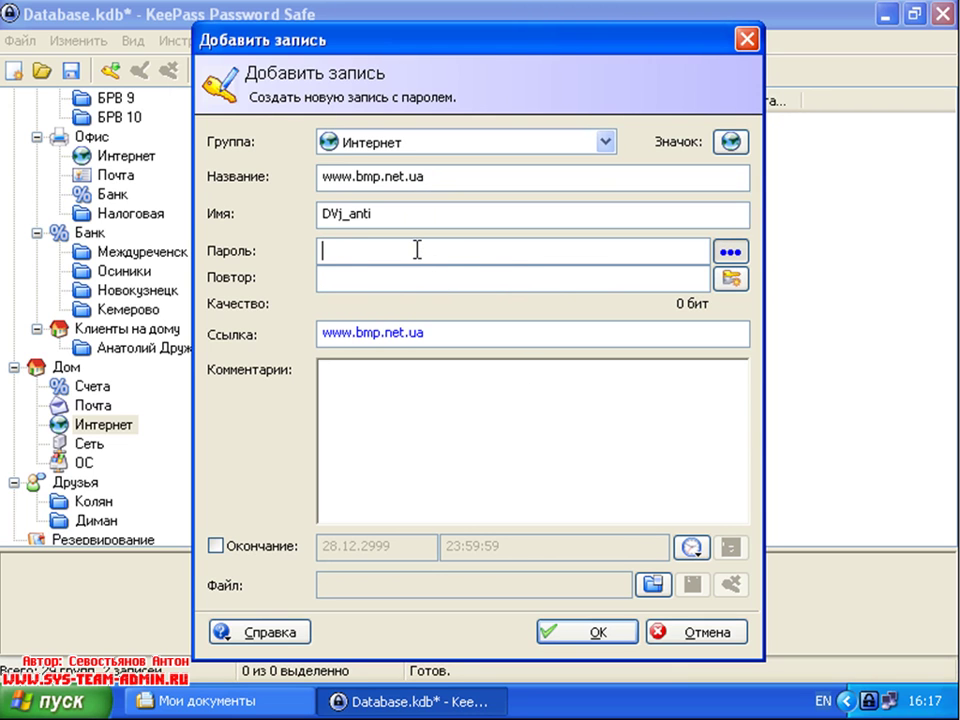
{"action": "type", "text": "123456"}
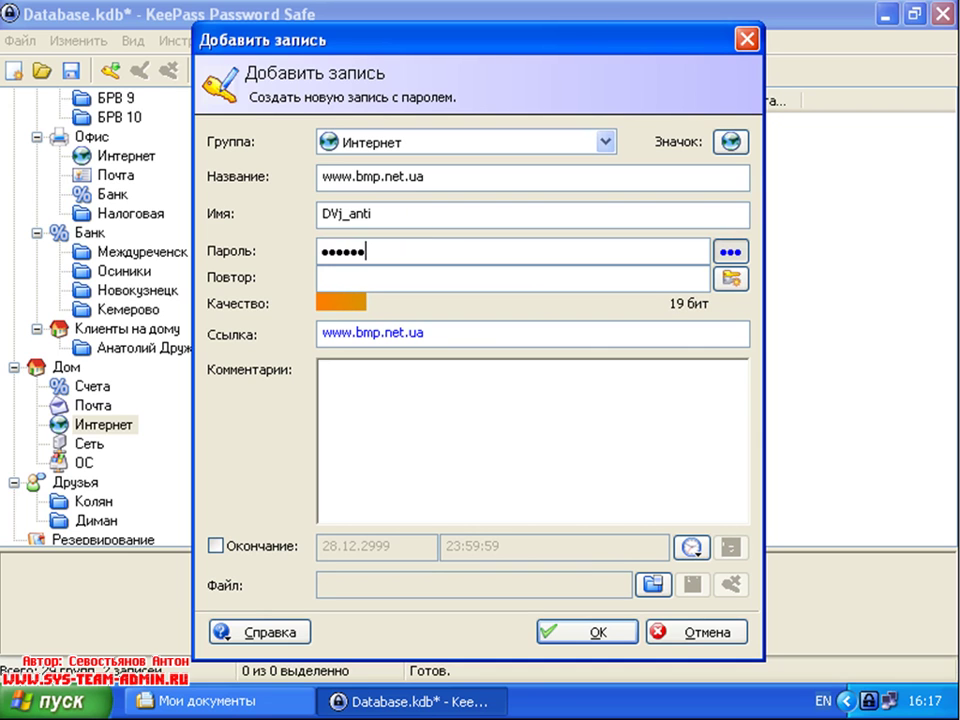
{"action": "left_click", "coordinate": [411, 279]}
{"action": "type", "text": "123456"}
{"action": "left_click", "coordinate": [626, 620]}
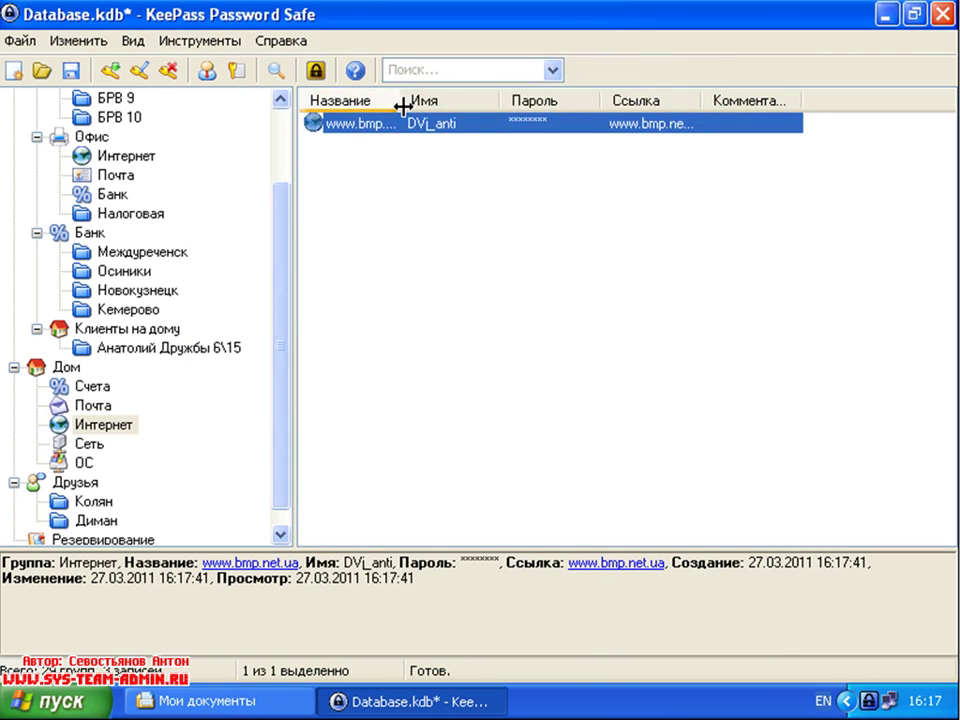
{"action": "left_click_drag", "start_coordinate": [400, 106], "coordinate": [463, 101]}
{"action": "left_click", "coordinate": [488, 321]}
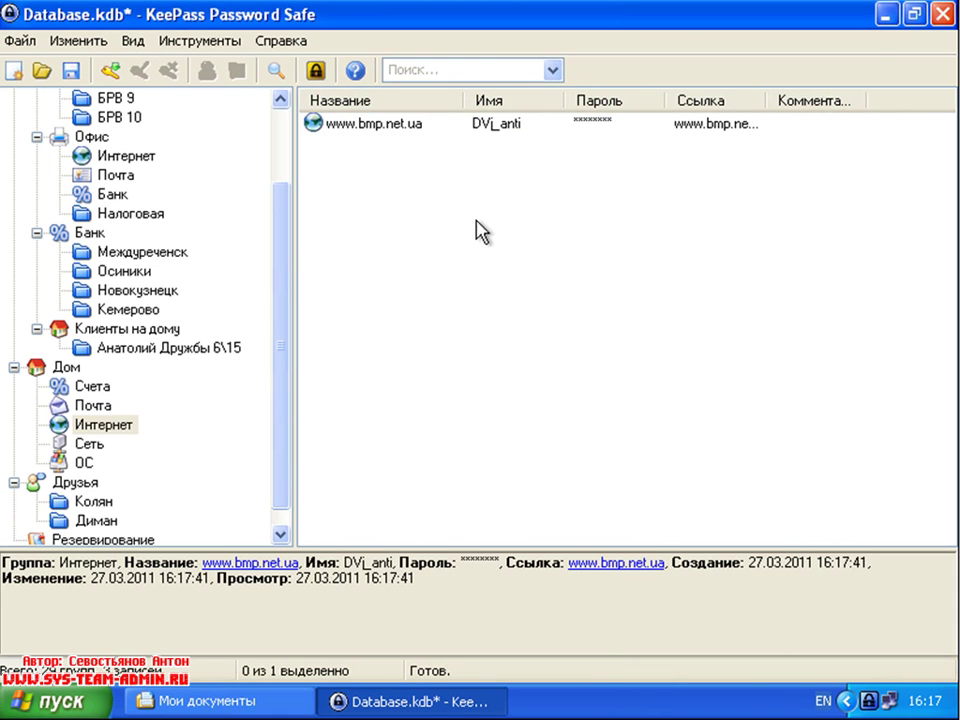
{"action": "right_click", "coordinate": [411, 127]}
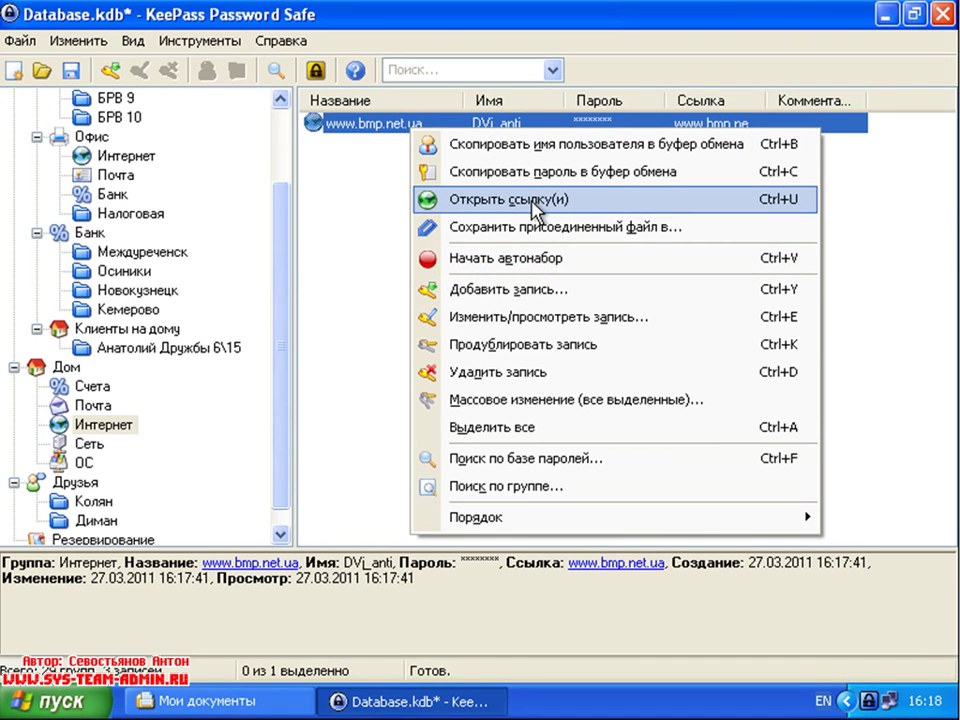
{"action": "left_click", "coordinate": [527, 212]}
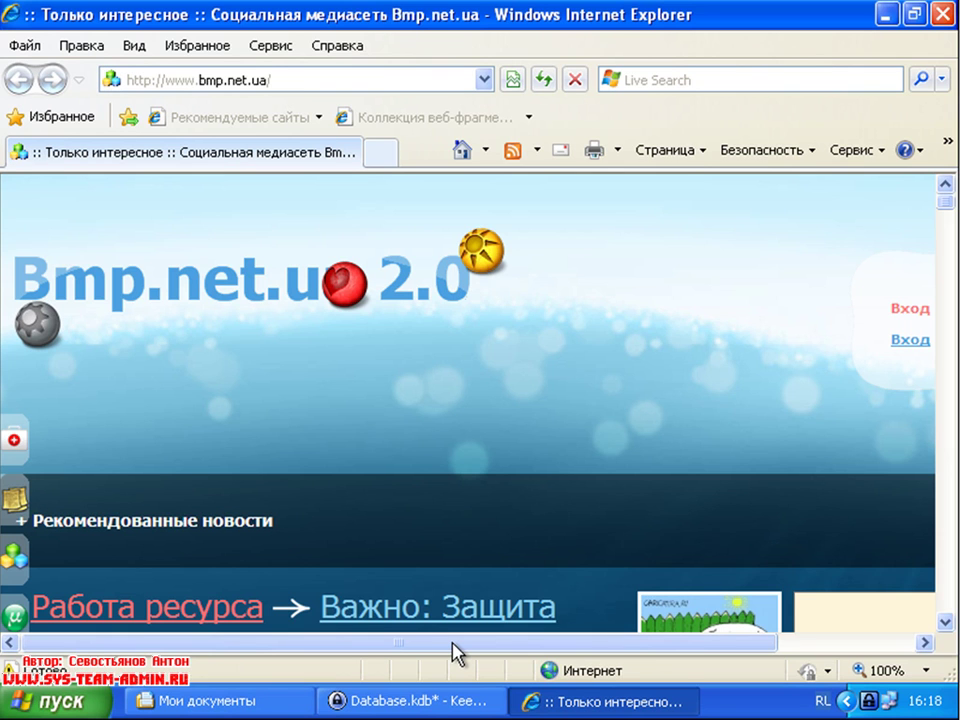
Step: Follow the Вход link to the bmp.net.ua Логин/Пароль form, then return to KeePass
{"action": "left_click_drag", "start_coordinate": [454, 652], "coordinate": [660, 655]}
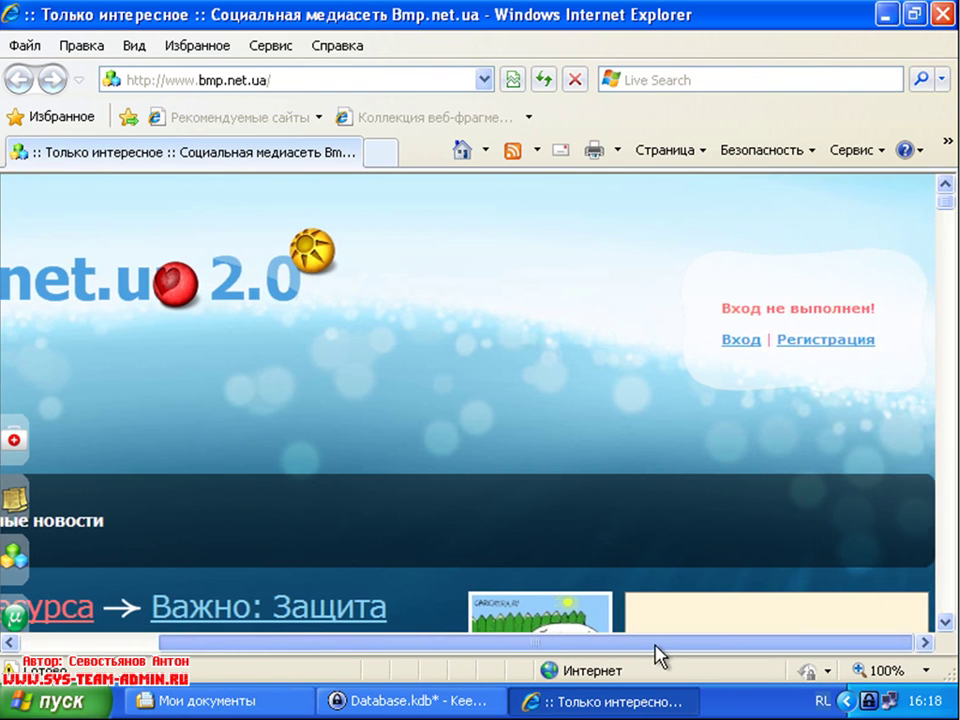
{"action": "left_click", "coordinate": [731, 341]}
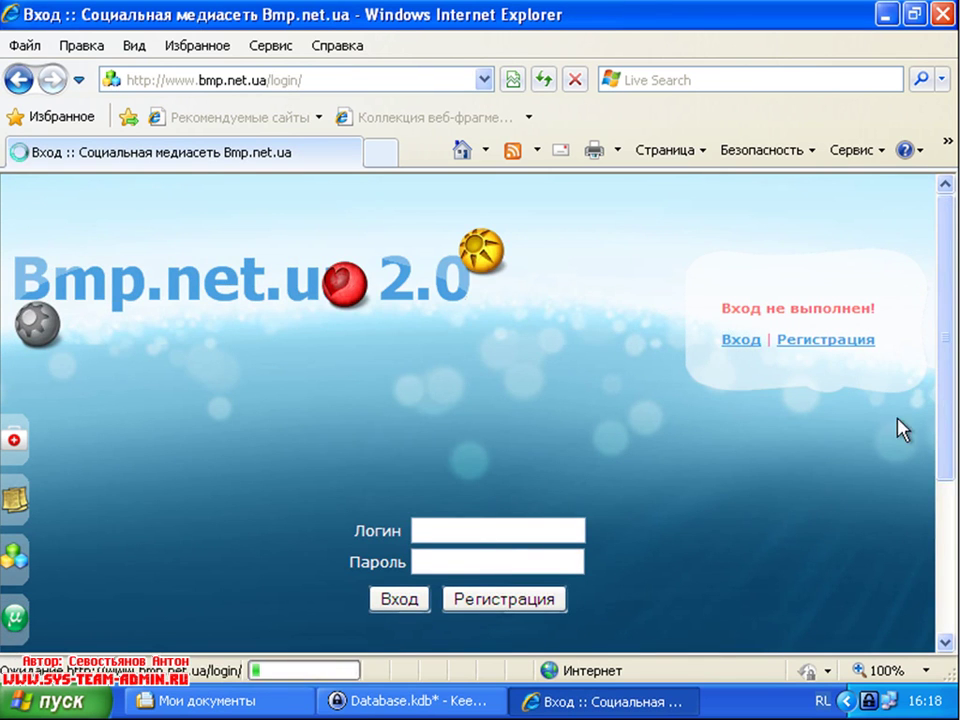
{"action": "left_click_drag", "start_coordinate": [947, 364], "coordinate": [941, 478]}
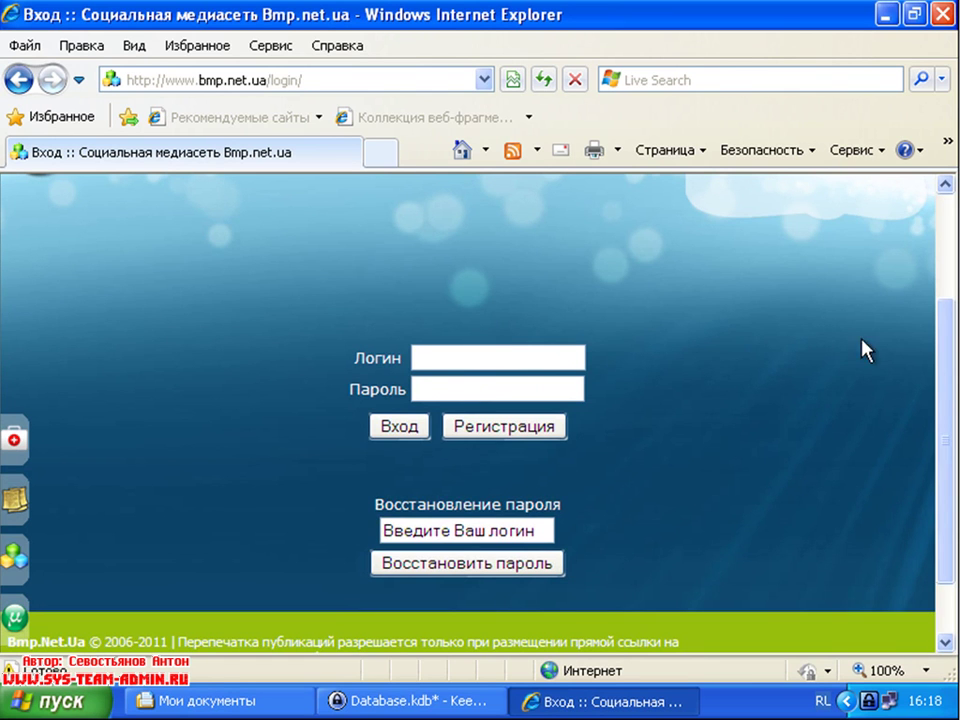
{"action": "left_click_drag", "start_coordinate": [949, 386], "coordinate": [955, 357]}
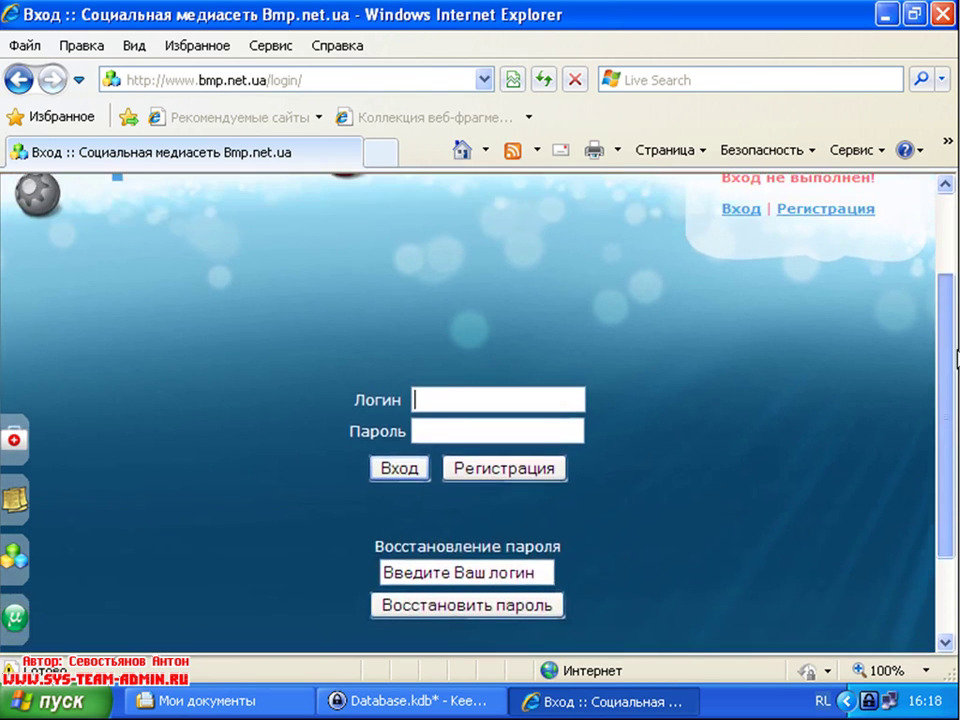
{"action": "left_click", "coordinate": [421, 701]}
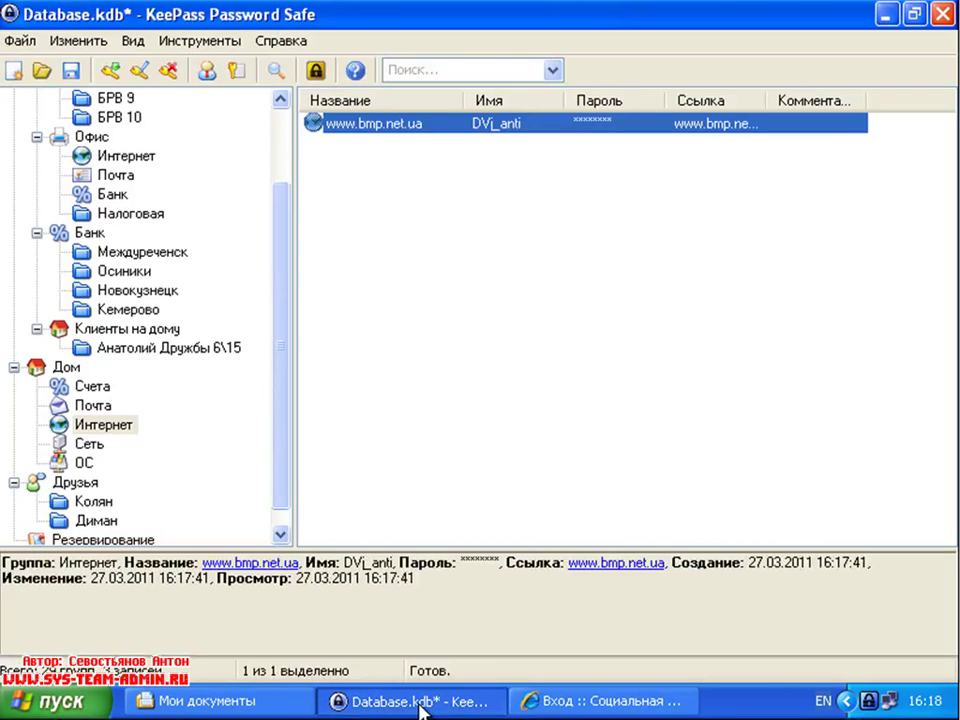
Step: Lock KeePass saving Database.kdb, focus the site's Логин field, and unlock with the master password
{"action": "left_click", "coordinate": [440, 703]}
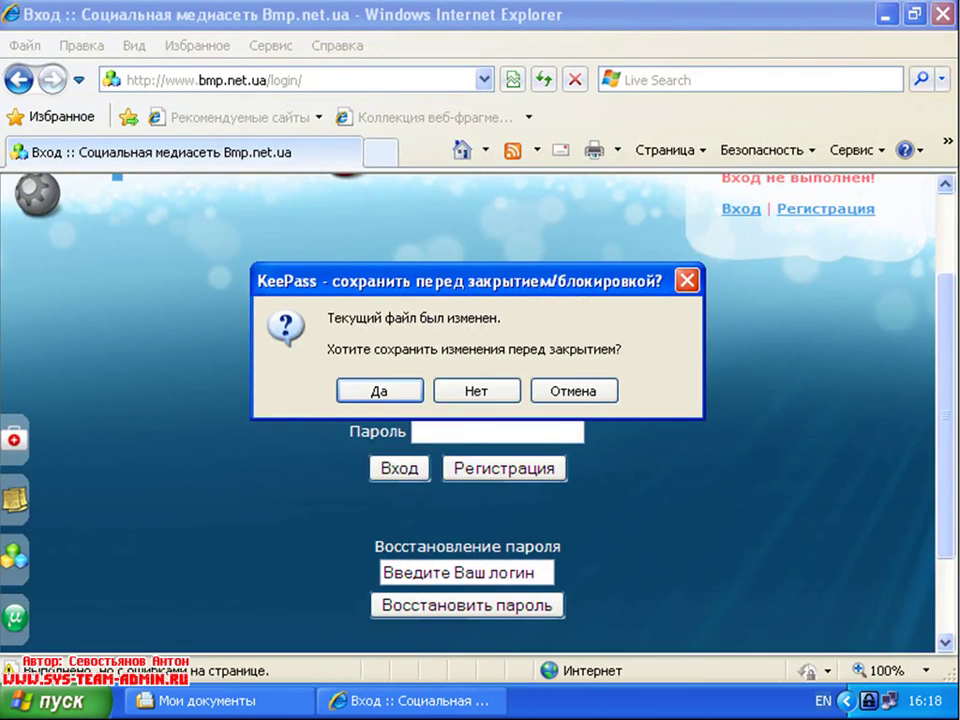
{"action": "left_click", "coordinate": [359, 395]}
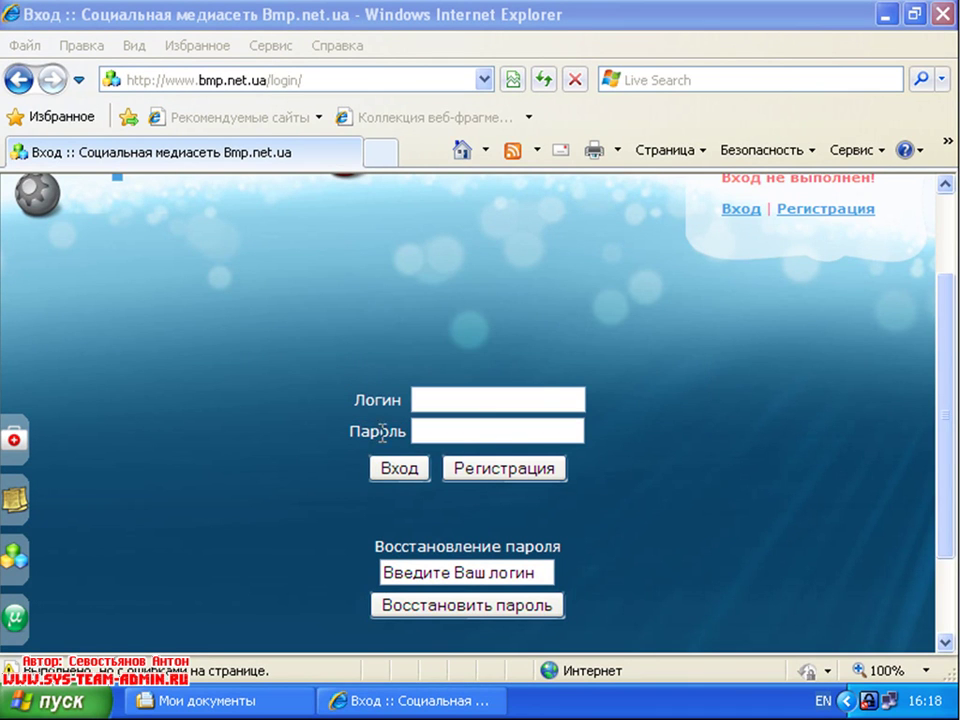
{"action": "left_click", "coordinate": [450, 401]}
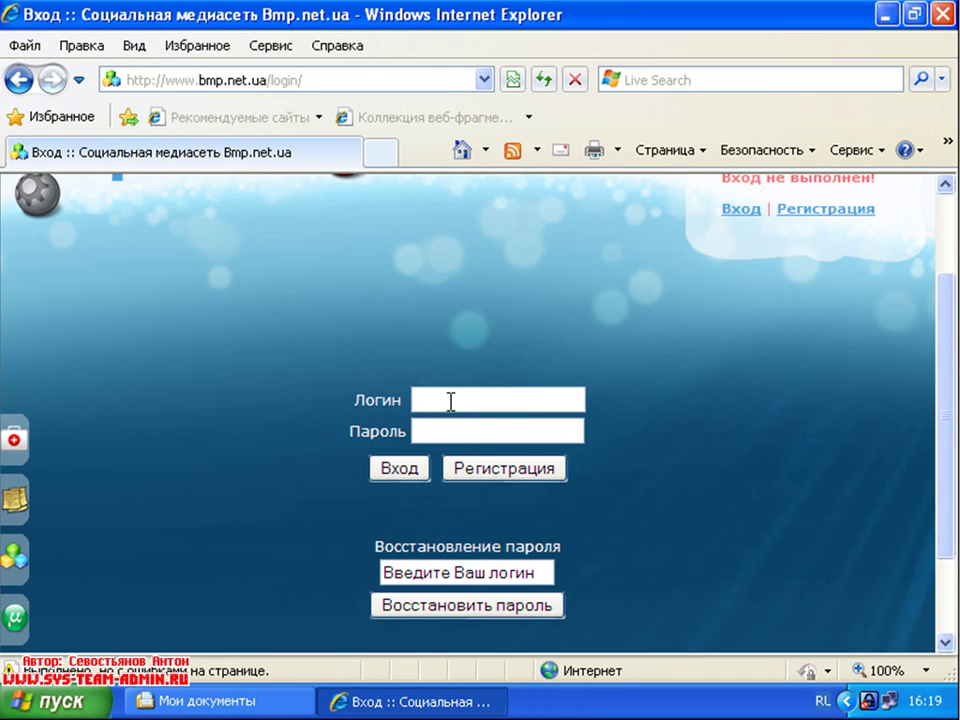
{"action": "double_click", "coordinate": [868, 700]}
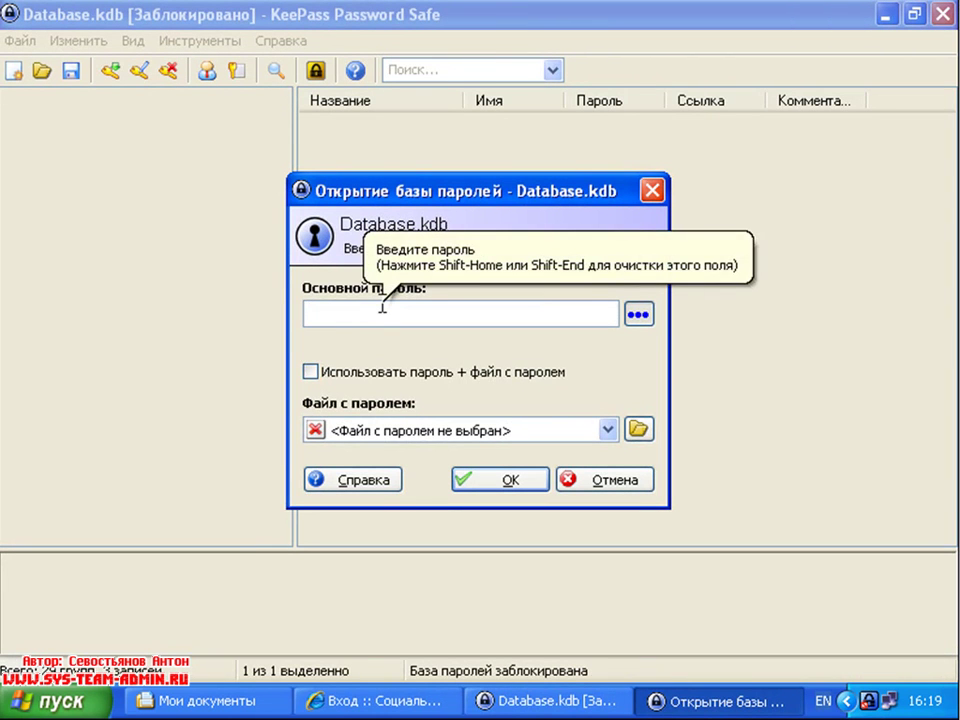
{"action": "type", "text": "123"}
{"action": "key", "text": "Return"}
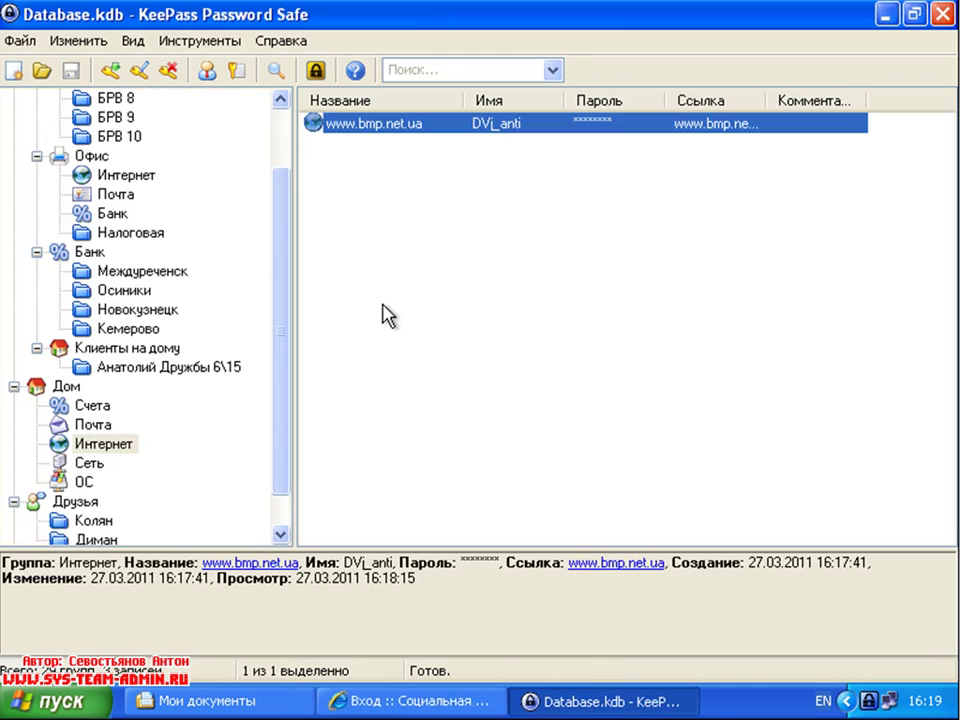
Step: Auto-type the entry's credentials into the bmp.net.ua login form, declining IE's password saving
{"action": "right_click", "coordinate": [416, 123]}
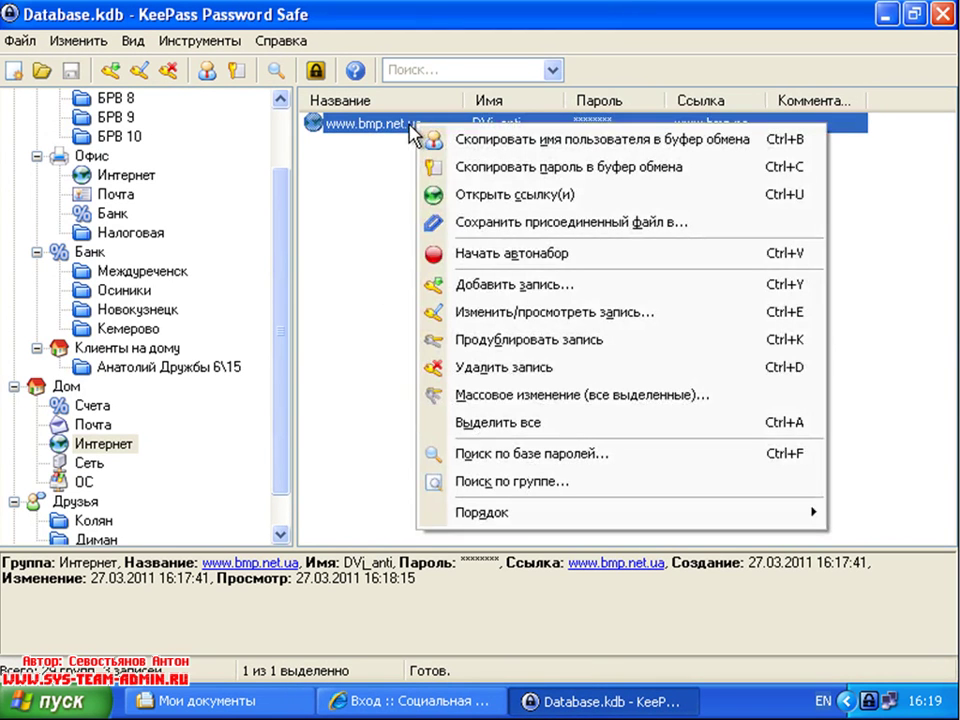
{"action": "left_click", "coordinate": [535, 262]}
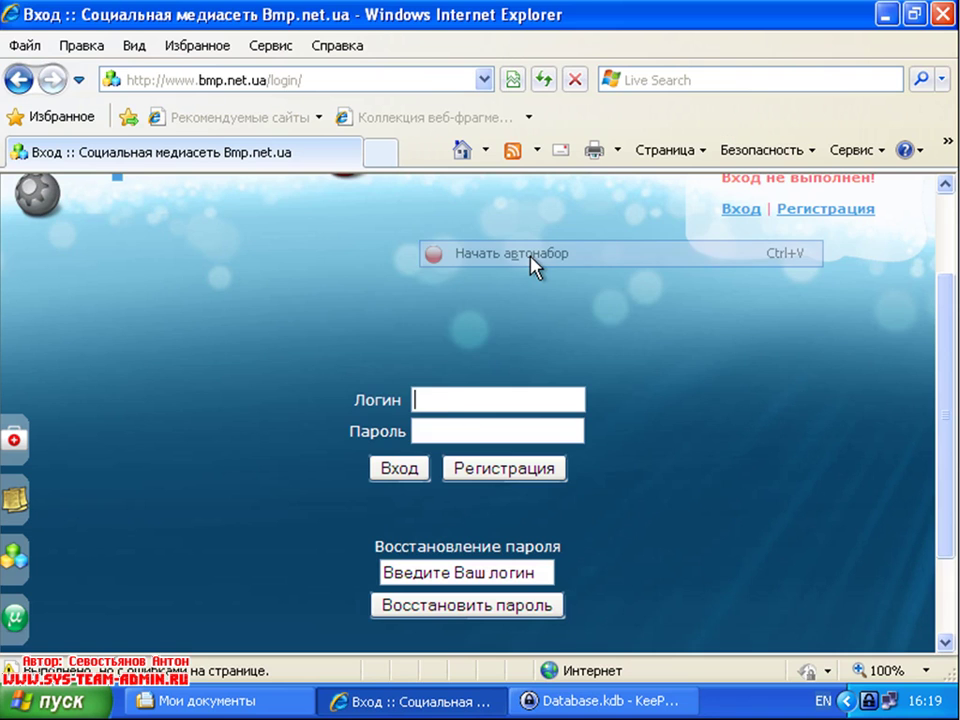
{"action": "left_click_drag", "start_coordinate": [491, 242], "coordinate": [392, 120]}
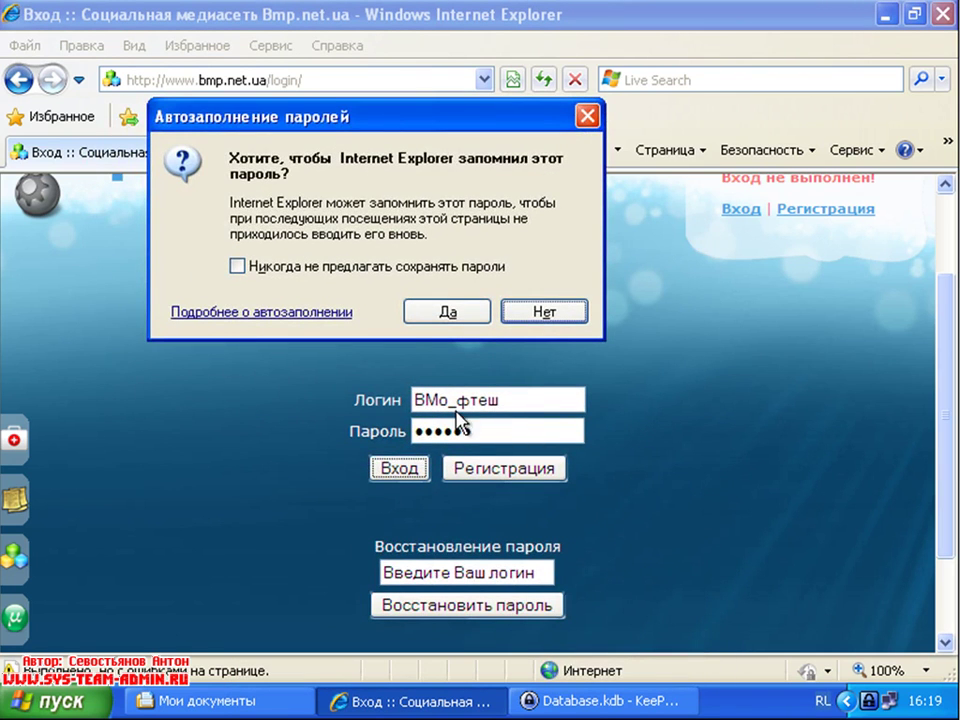
{"action": "left_click", "coordinate": [545, 313]}
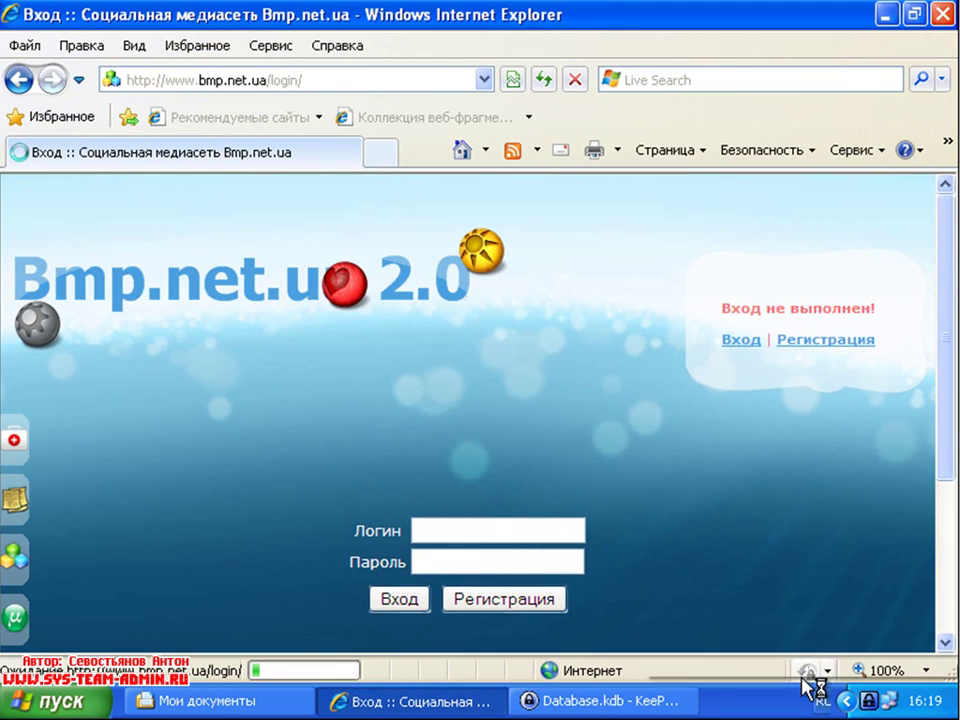
{"action": "left_click", "coordinate": [824, 700]}
{"action": "left_click", "coordinate": [800, 645]}
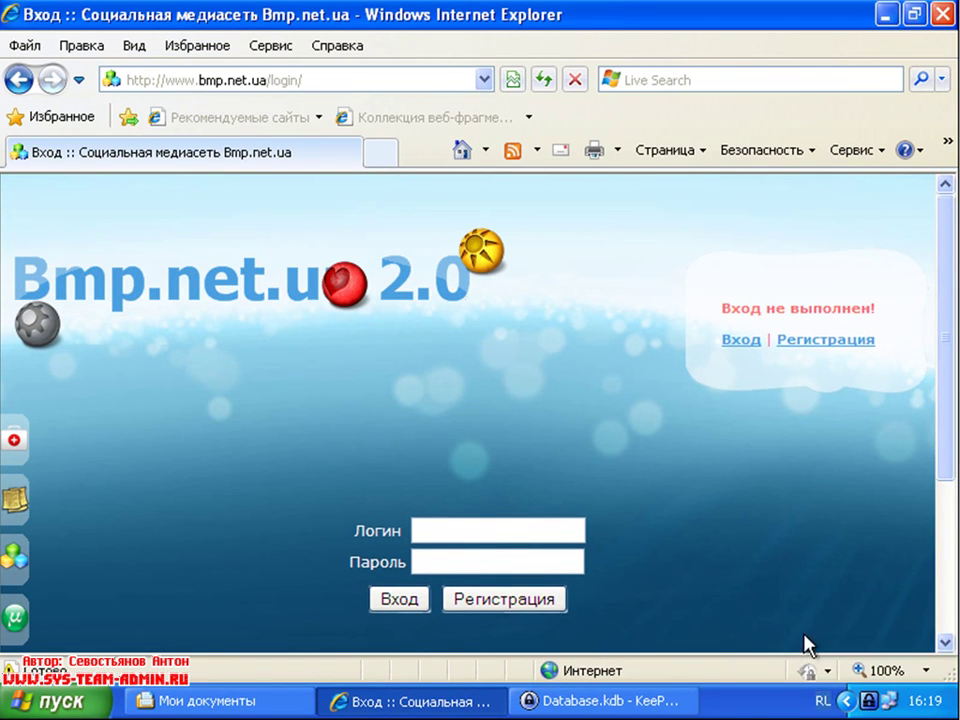
{"action": "left_click", "coordinate": [886, 702]}
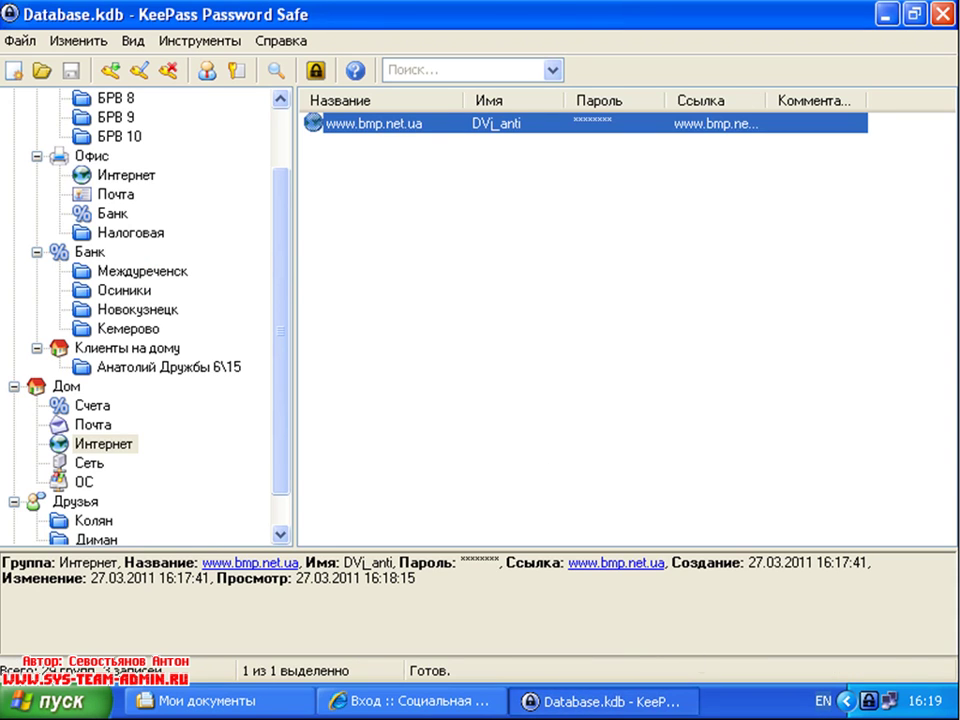